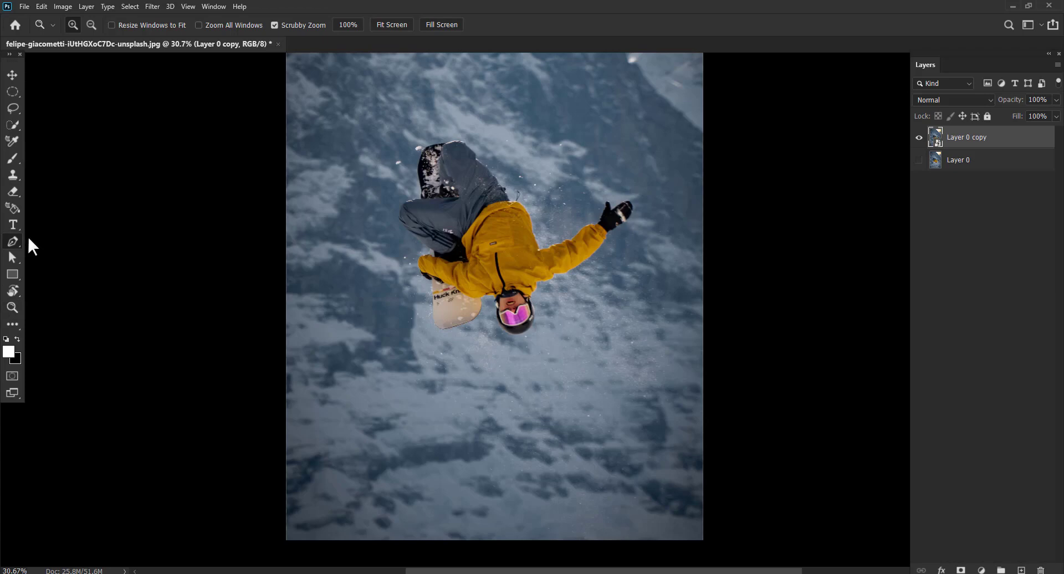
Step: Trace a closed Pen path around the snowboarder on Layer 0 copy
click(12, 241)
scroll(506, 243, up, 2)
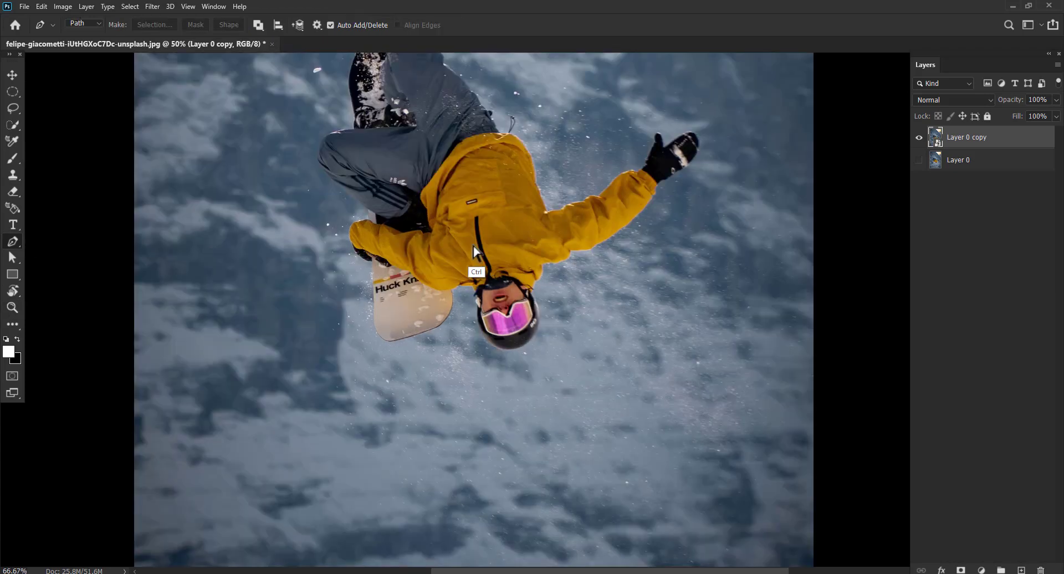
scroll(528, 249, up, 2)
scroll(574, 220, up, 2)
scroll(377, 349, up, 1)
drag(377, 349, 306, 443)
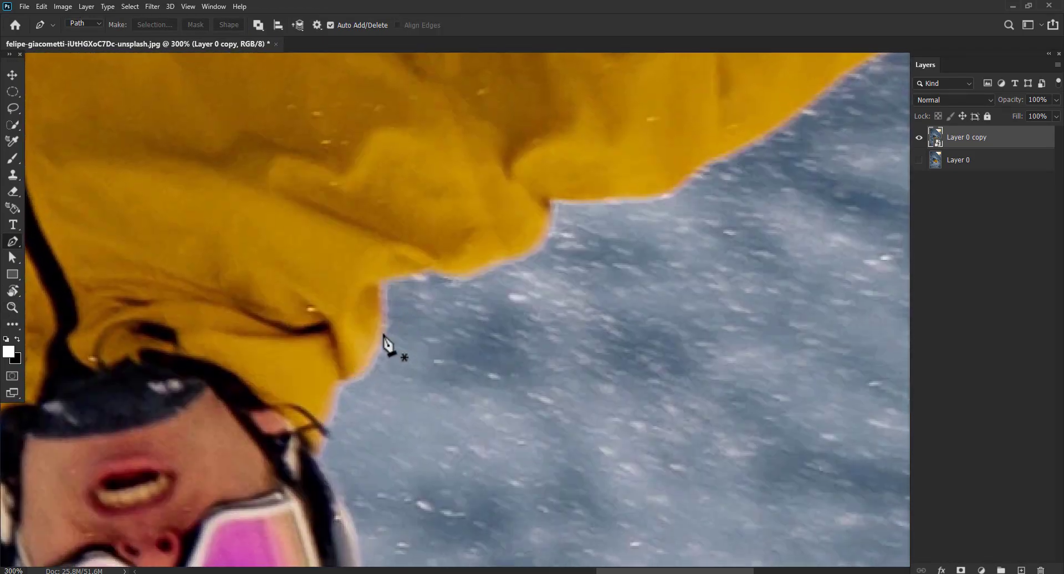
click(380, 336)
click(392, 273)
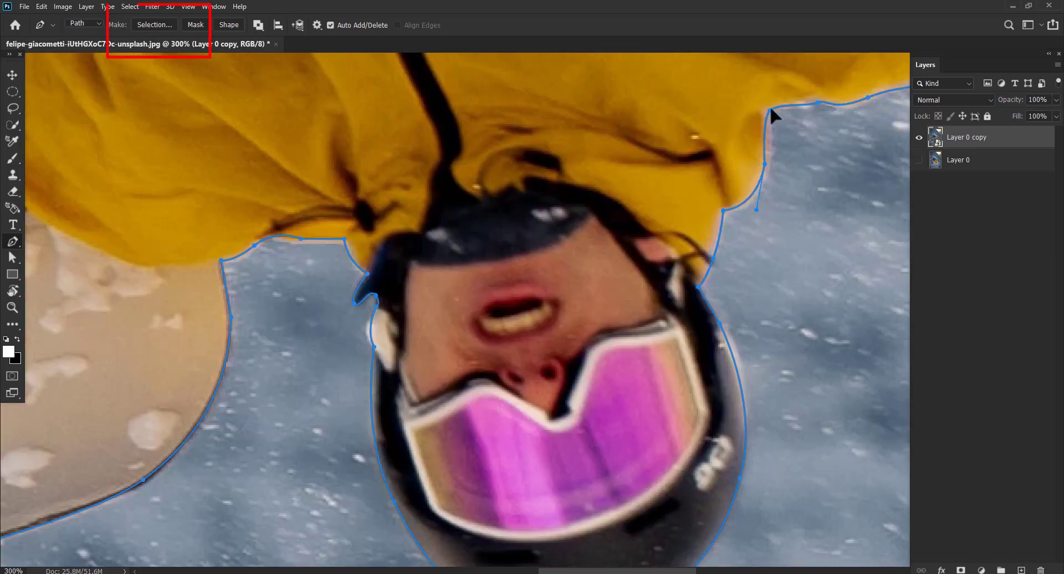
click(770, 107)
key(ctrl+0)
Step: Turn the path into an unfeathered selection and mask Layer 0 copy with it
click(155, 25)
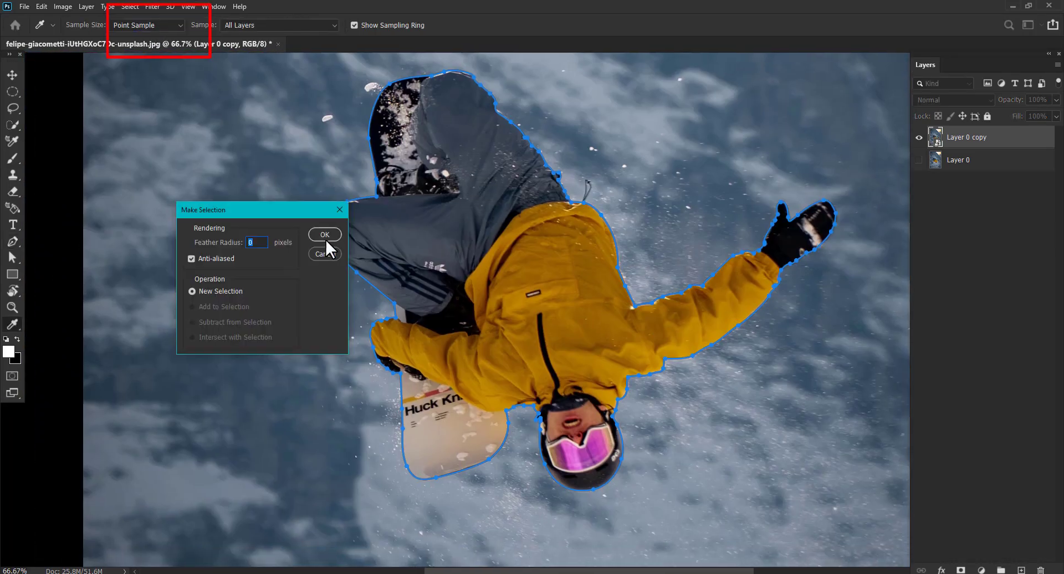
click(324, 238)
click(961, 570)
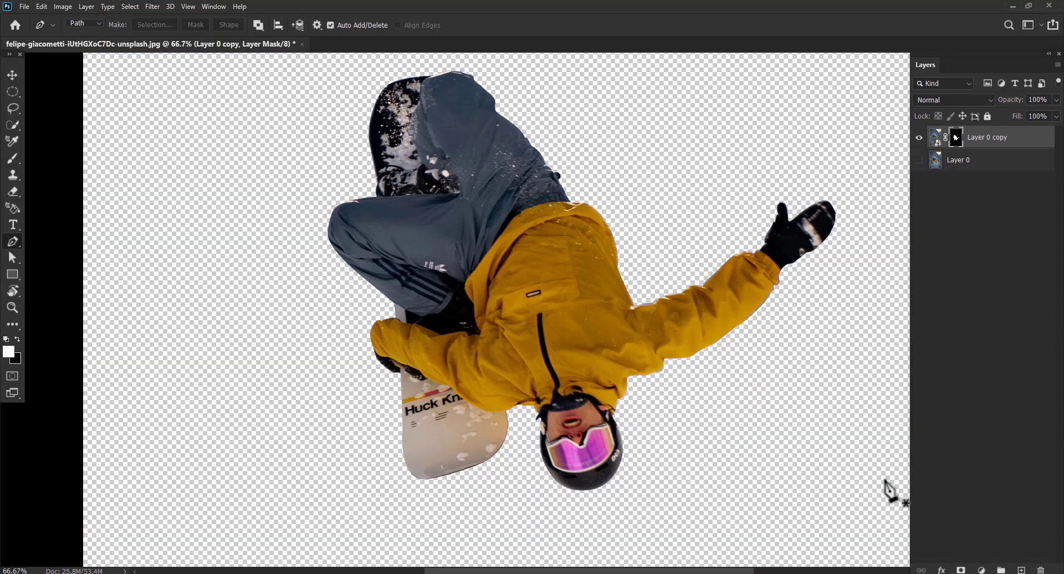
key(v)
key(ctrl+minus)
key(ctrl+minus)
key(ctrl+minus)
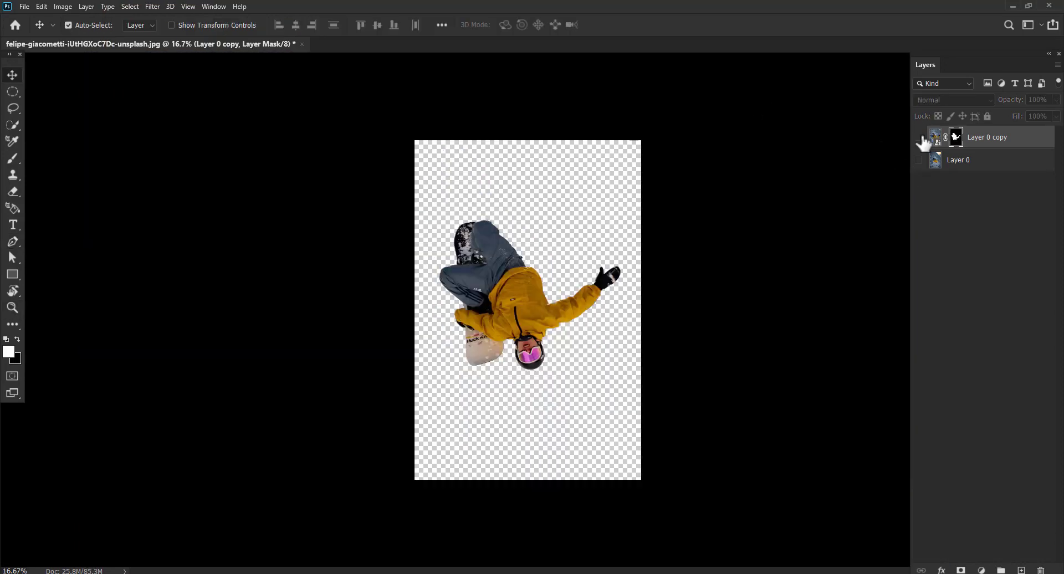
Step: Hide Layer 0 copy and marquee-select a rectangle around the snowboarder on Layer 0
click(918, 138)
click(918, 160)
click(566, 242)
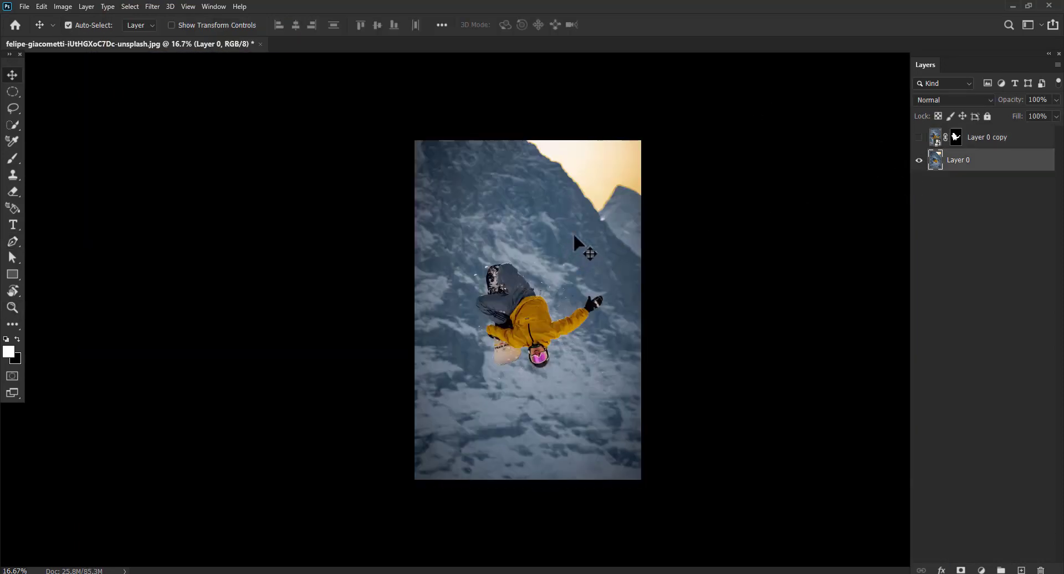
click(22, 91)
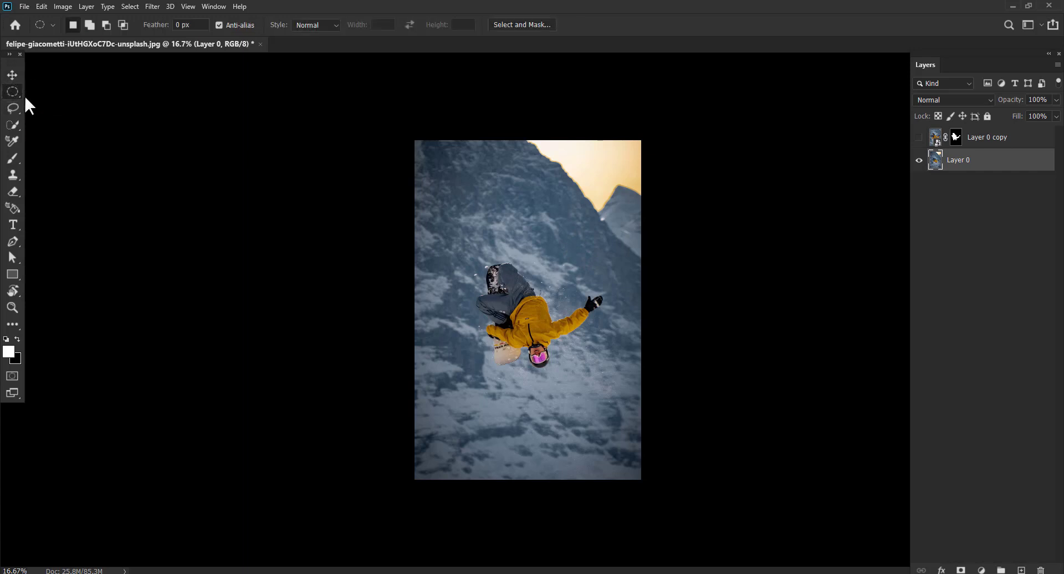
right_click(22, 92)
click(83, 91)
drag(470, 254, 605, 371)
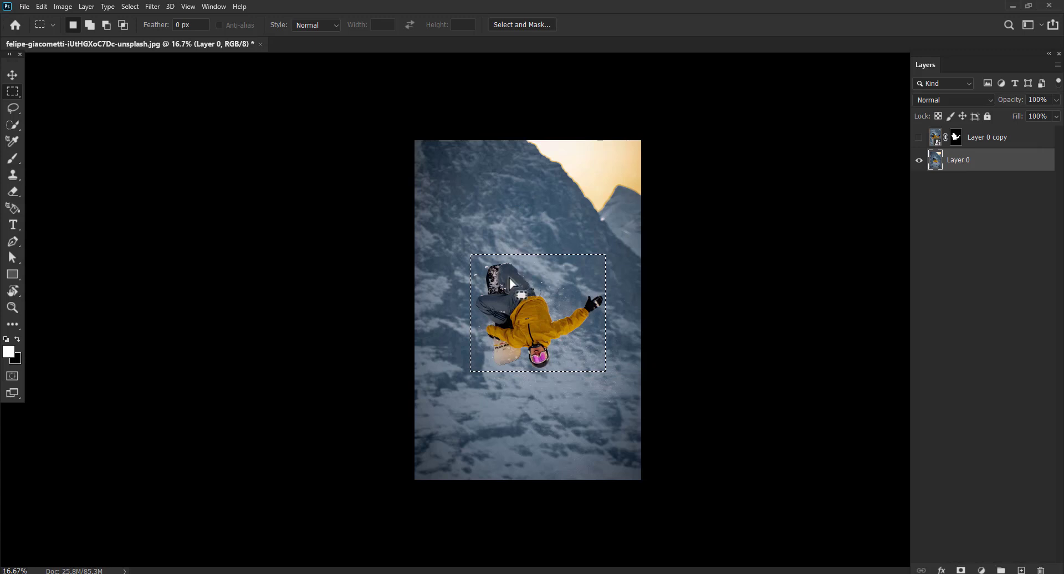
Step: Content-Aware fill the selection to erase the snowboarder, then show Layer 0 copy again
right_click(496, 294)
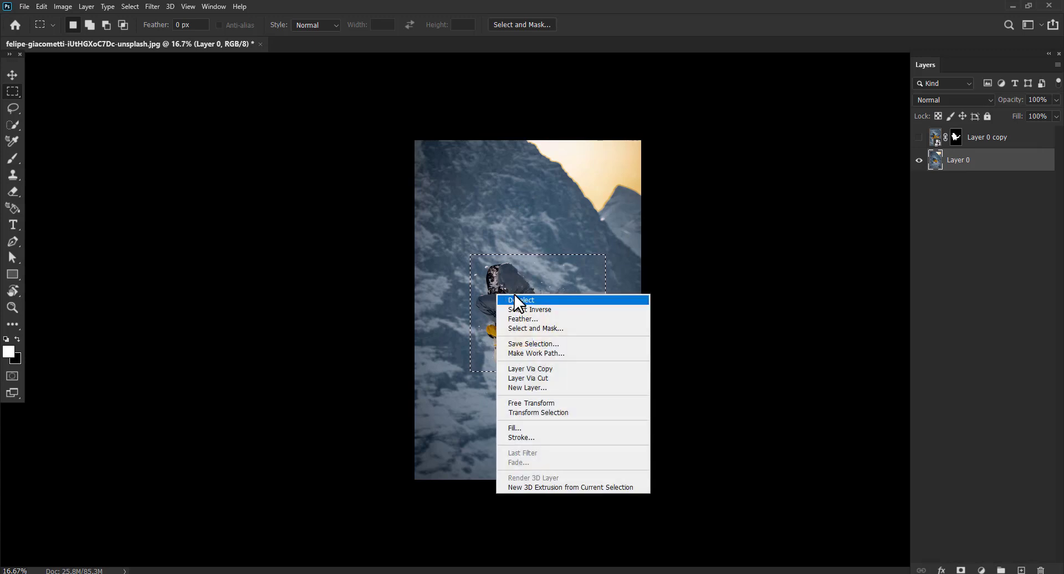
click(533, 426)
click(298, 215)
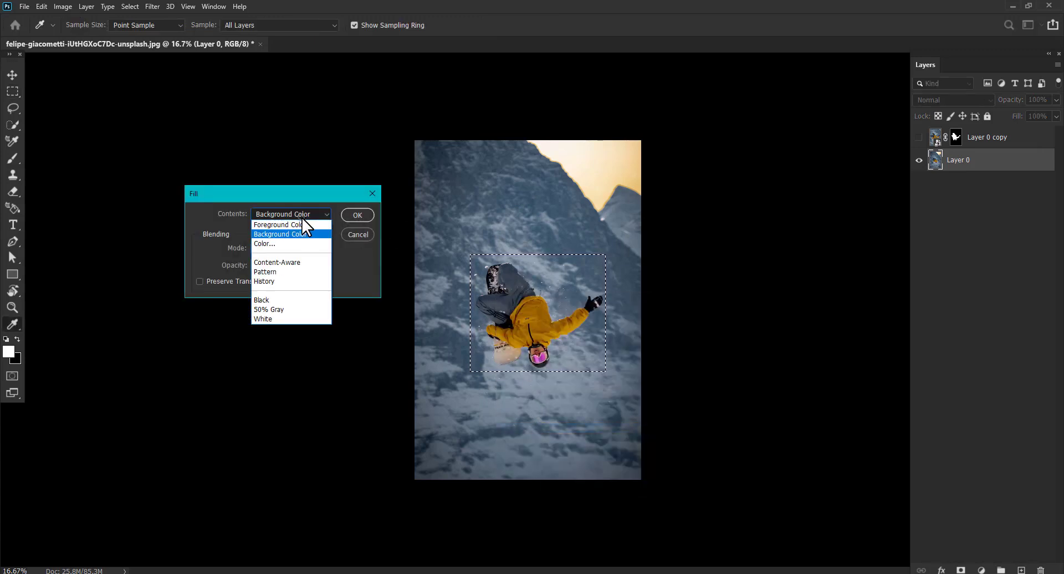
click(288, 263)
click(356, 215)
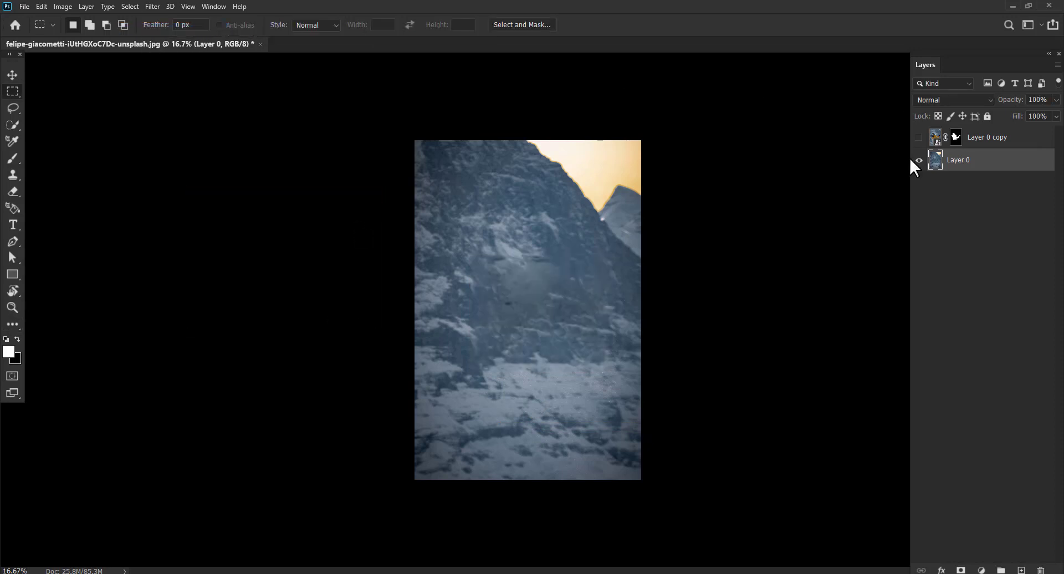
click(919, 138)
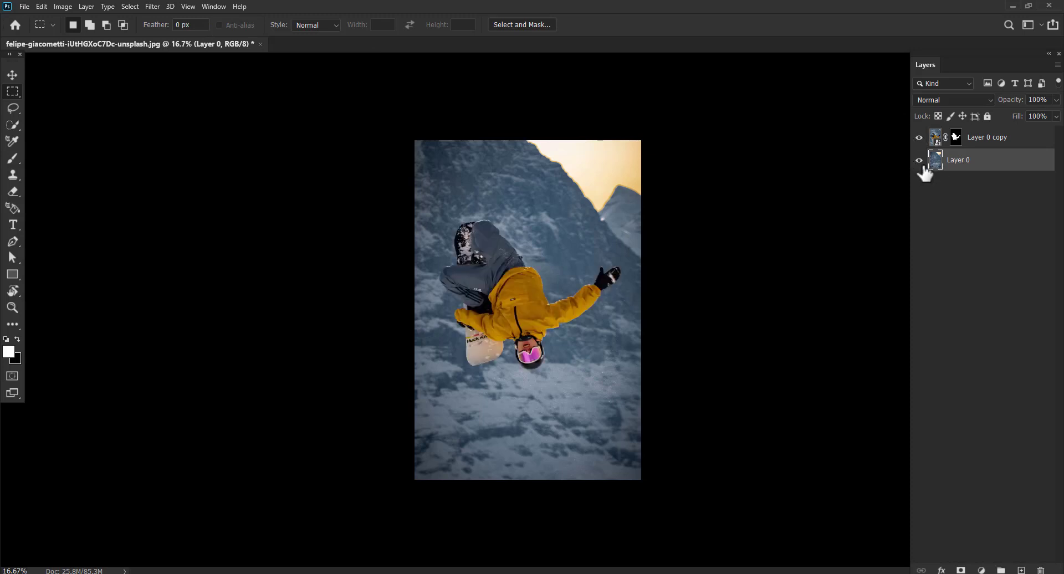
click(12, 74)
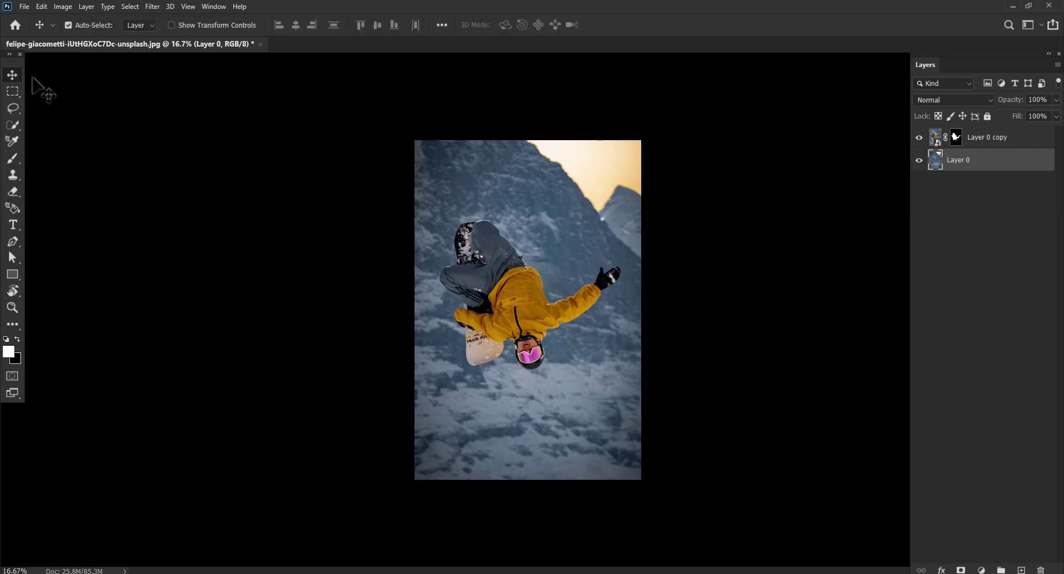
Step: Apply a 15 px Tilt-Shift blur to Layer 0, narrowing transitions and tilting the band about 4°
click(152, 7)
mouse_move(214, 142)
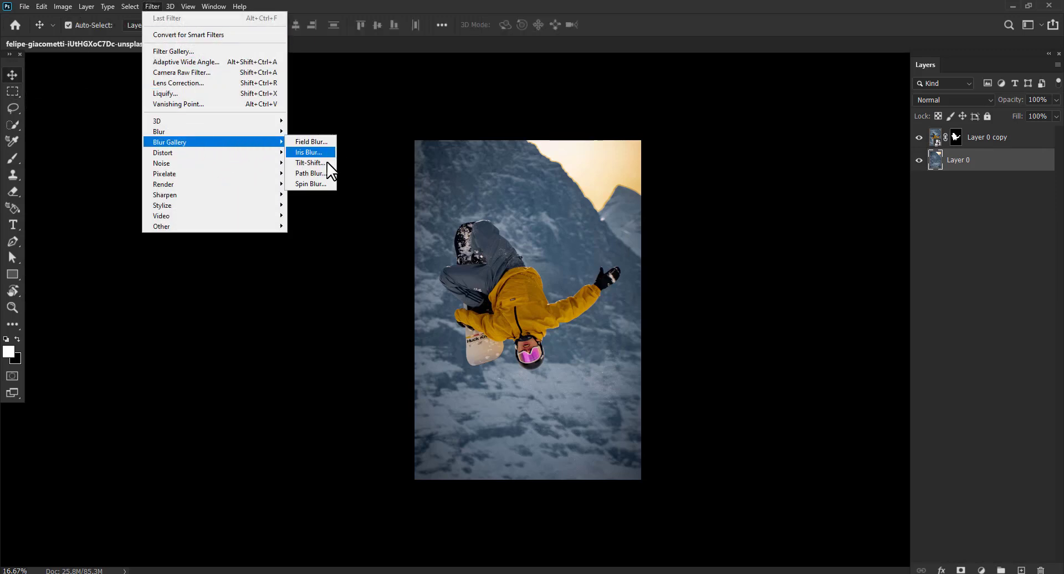
click(324, 162)
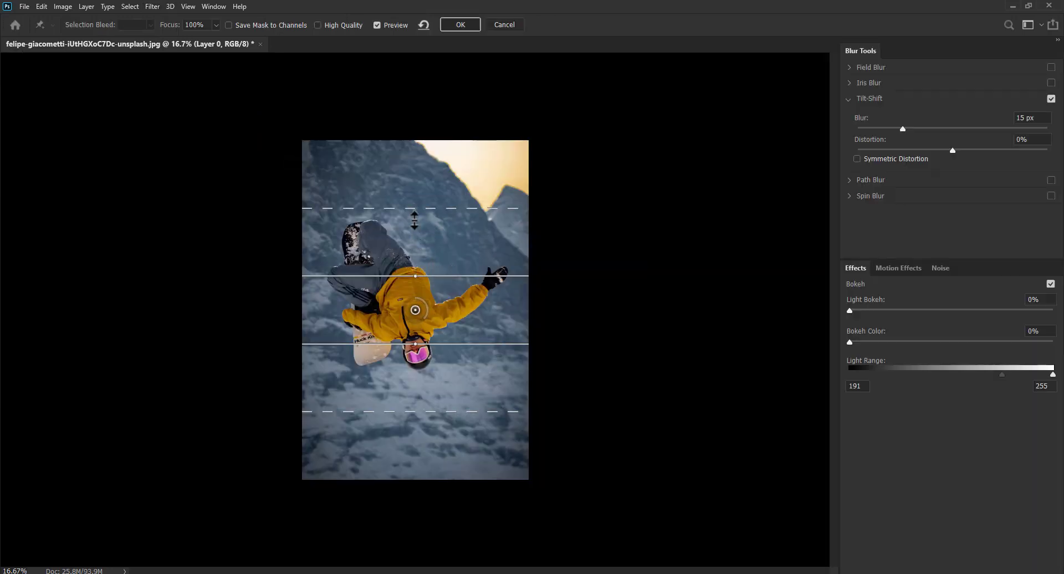
drag(414, 220, 414, 254)
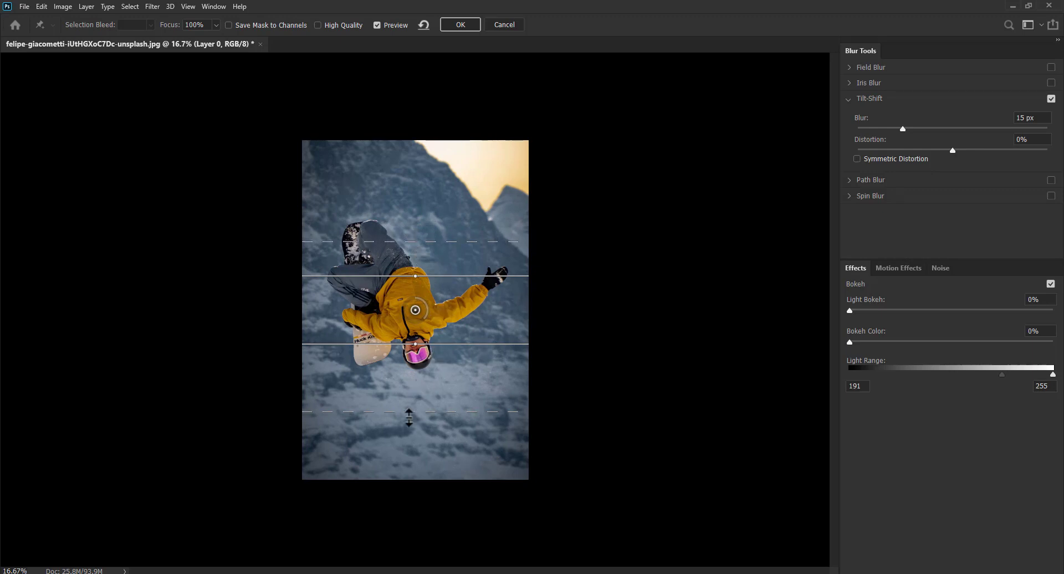
drag(411, 400, 412, 359)
drag(417, 275, 416, 255)
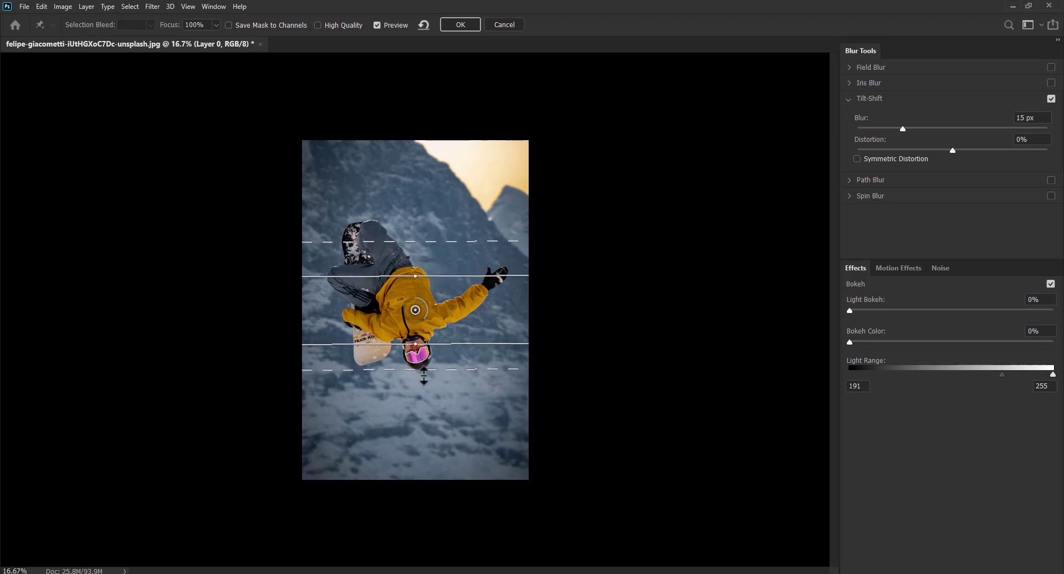
drag(412, 369, 415, 384)
click(460, 25)
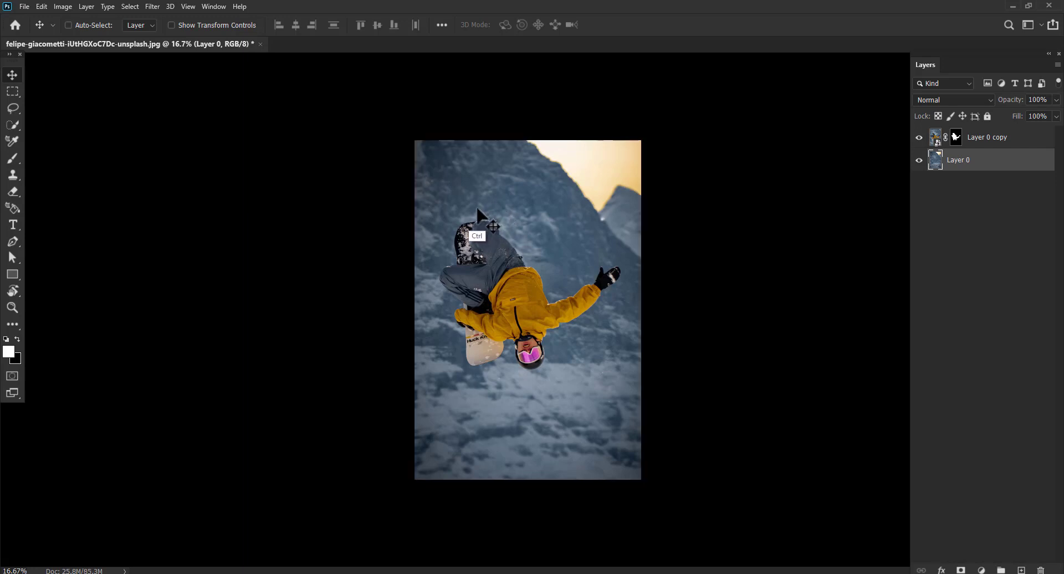
Step: Redo the Tilt-Shift at 141 px blur and 49% distortion with a narrower sharp band
click(152, 6)
mouse_move(170, 141)
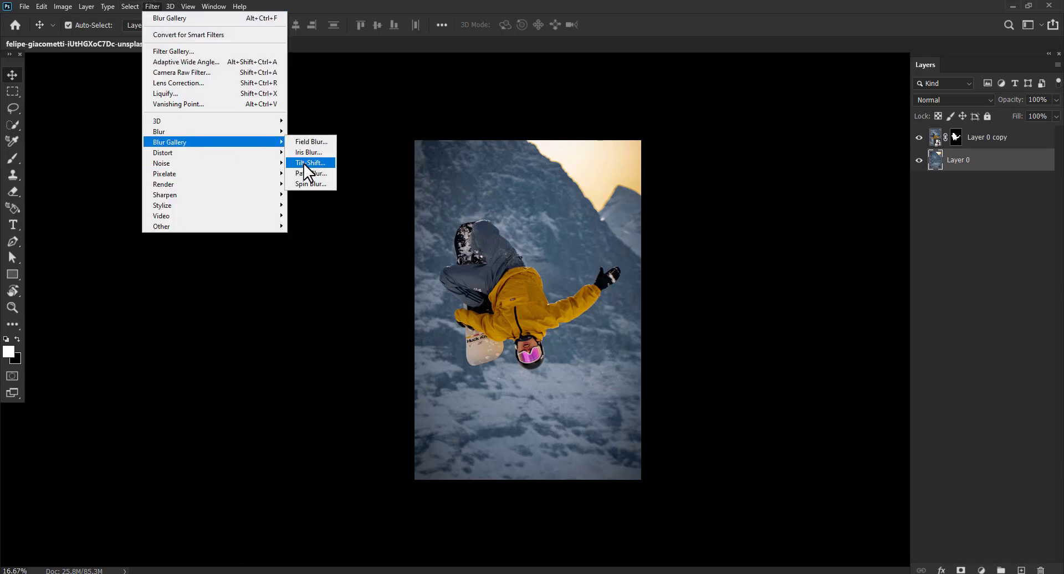
click(307, 163)
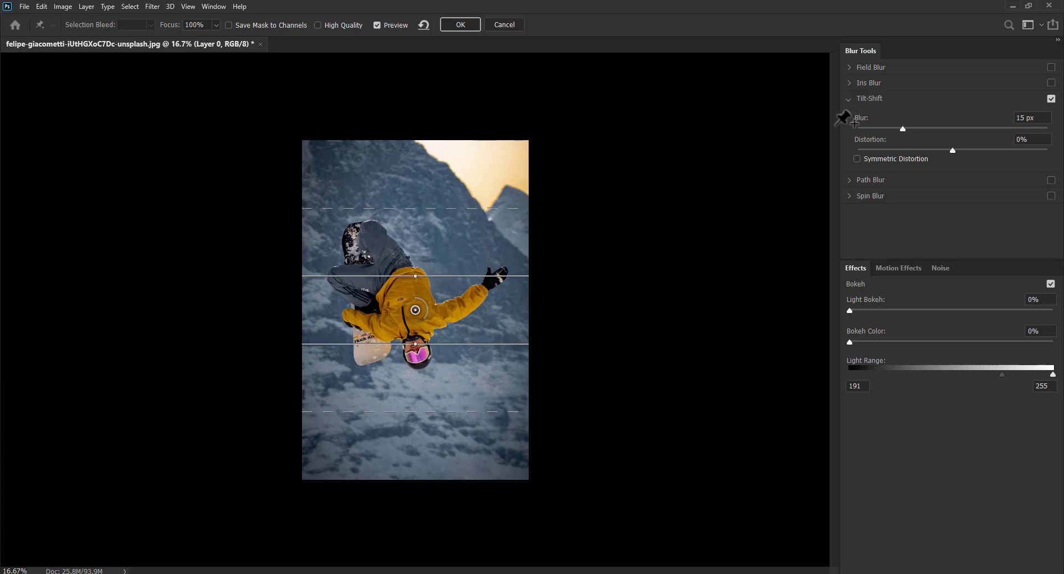
mouse_move(902, 129)
mouse_down()
mouse_move(952, 130)
mouse_move(1001, 150)
mouse_up()
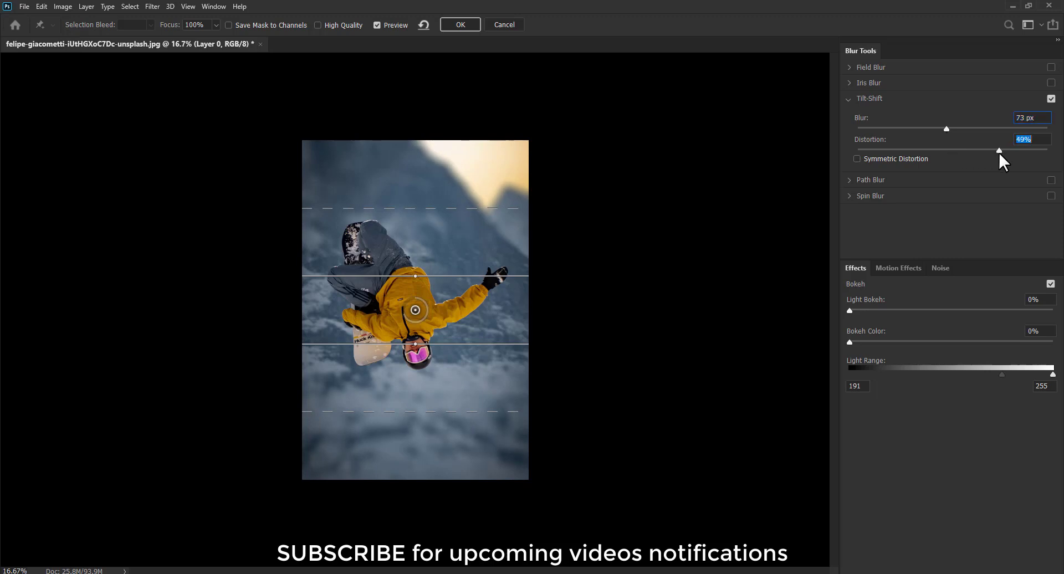
click(972, 131)
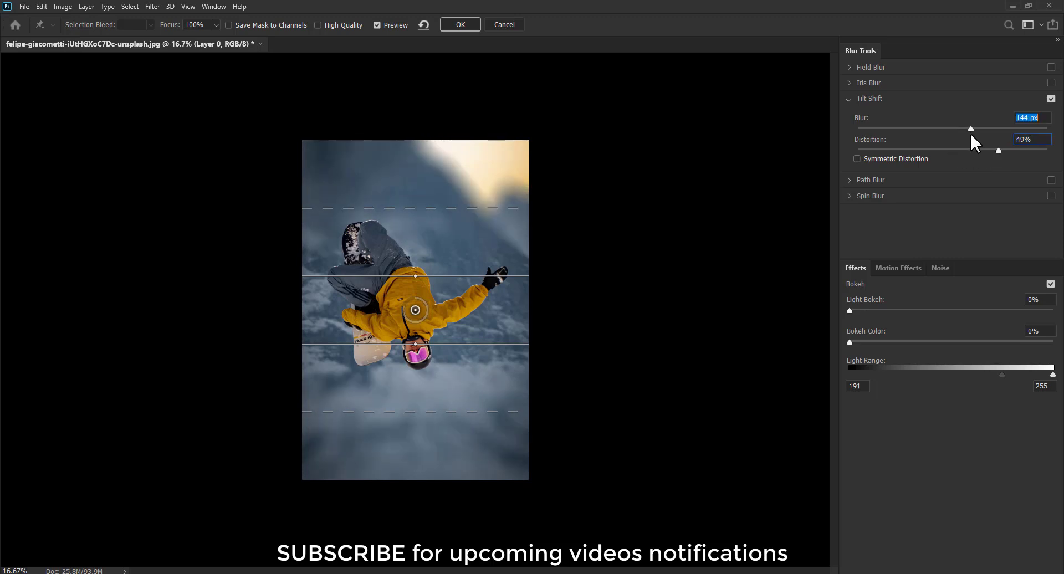
drag(970, 133, 969, 132)
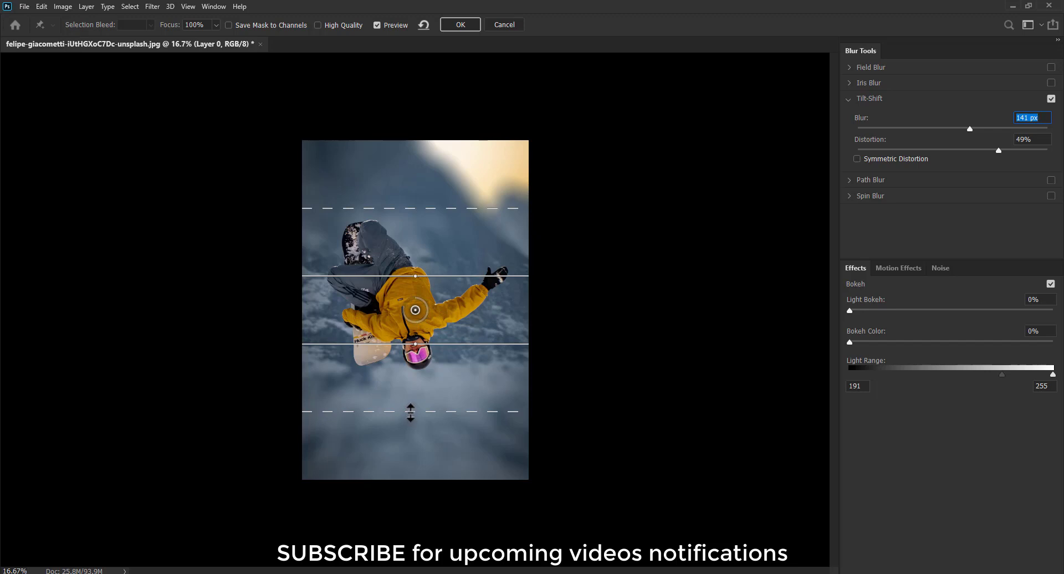
drag(411, 413, 419, 384)
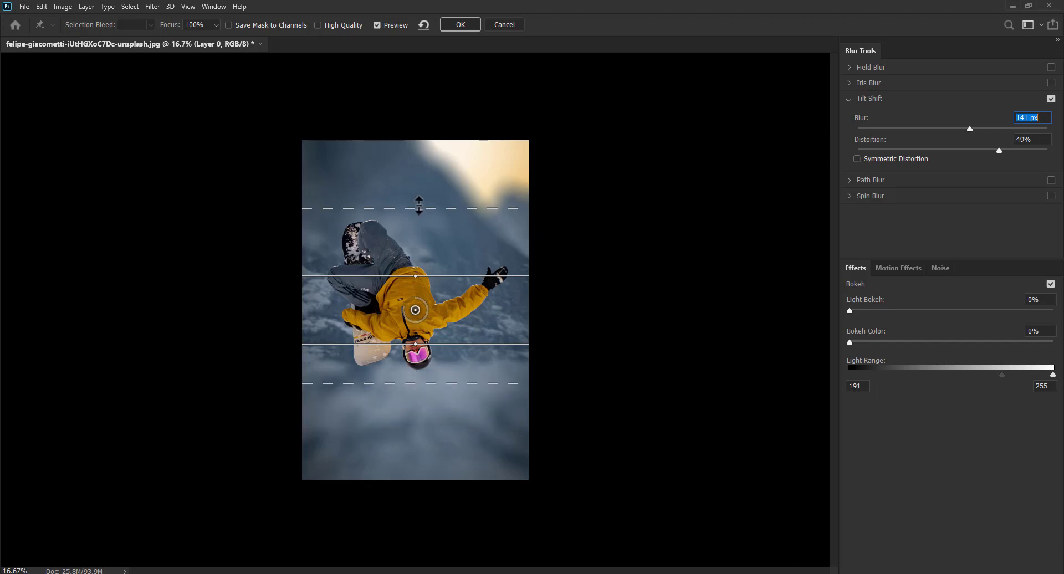
drag(423, 218, 421, 226)
drag(379, 276, 379, 293)
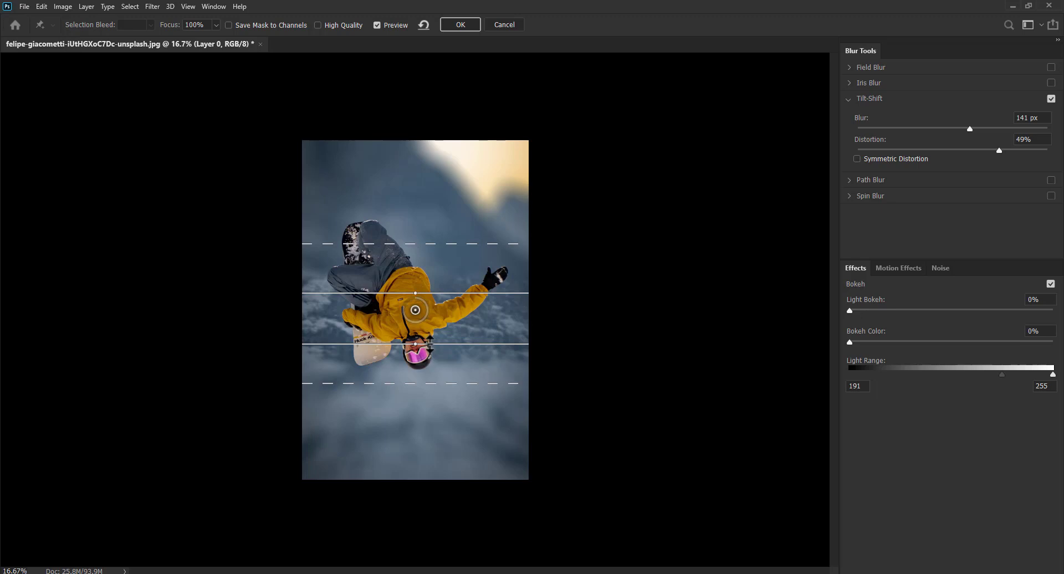
drag(429, 333, 432, 304)
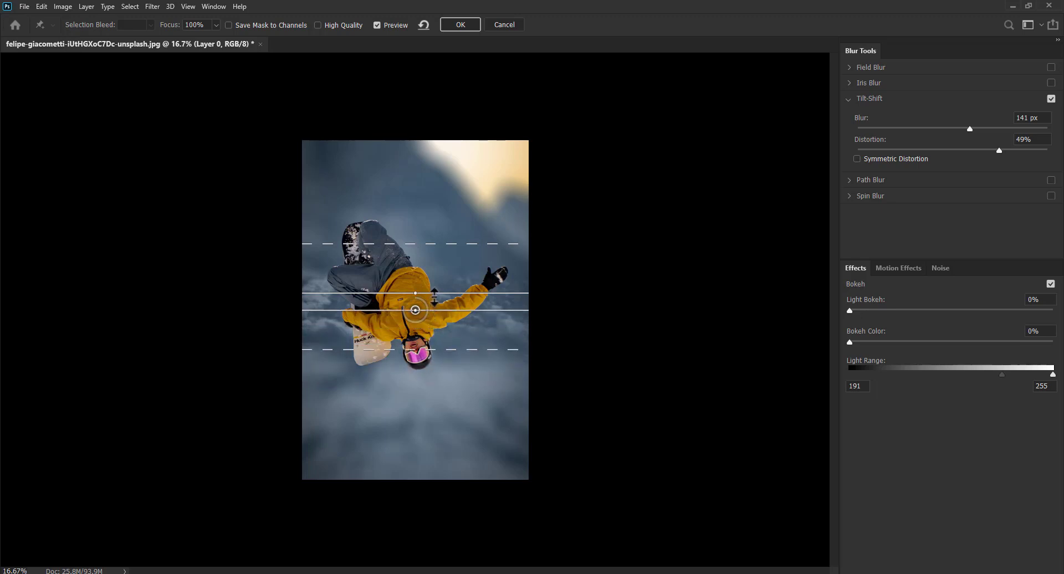
drag(443, 292, 443, 299)
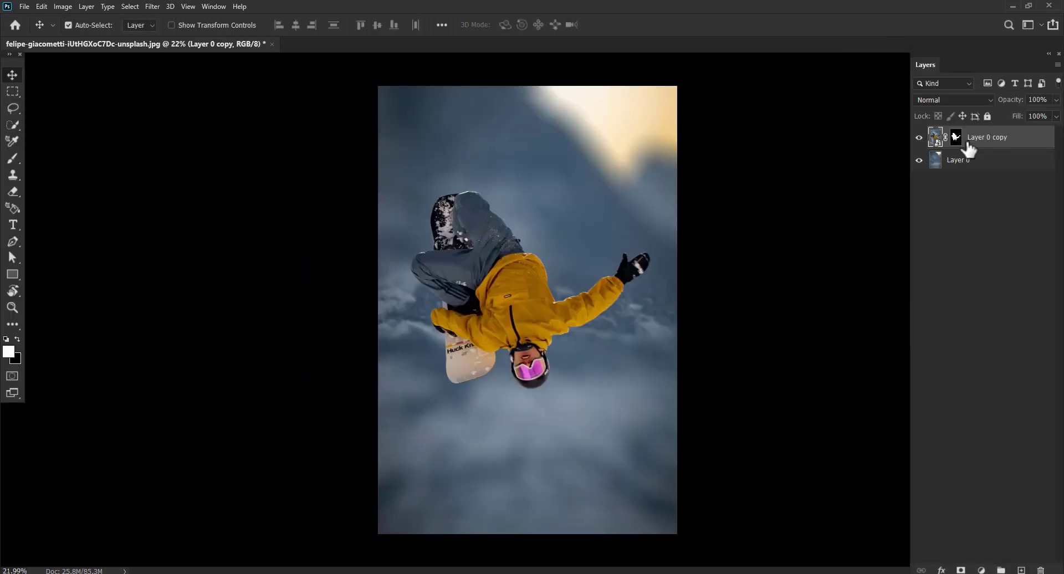
Step: Add a colorized Hue/Saturation layer (Hue 204, Saturation 73, Lightness +66) clipped to Layer 0 copy
click(981, 570)
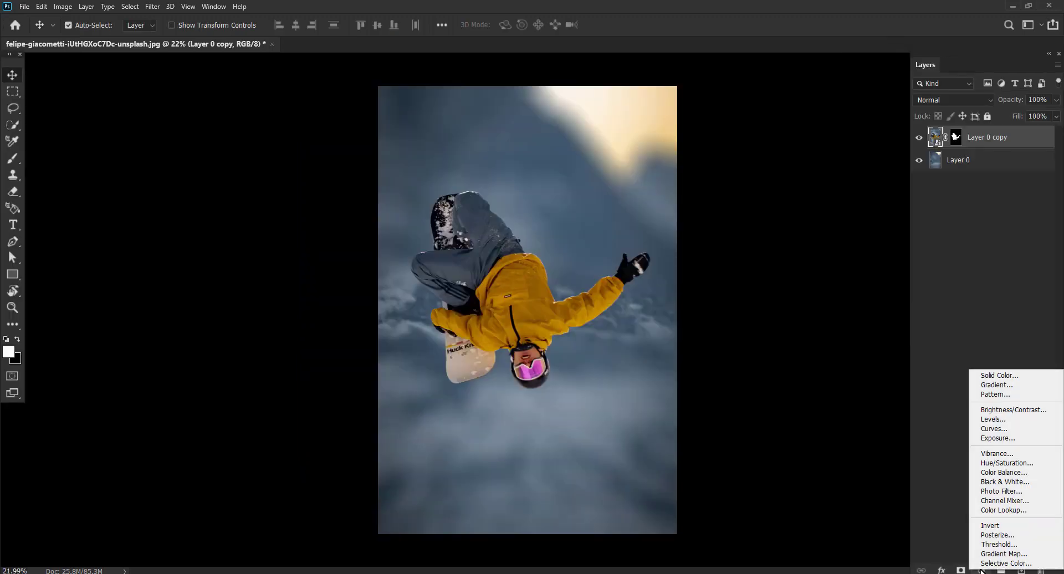
click(1006, 463)
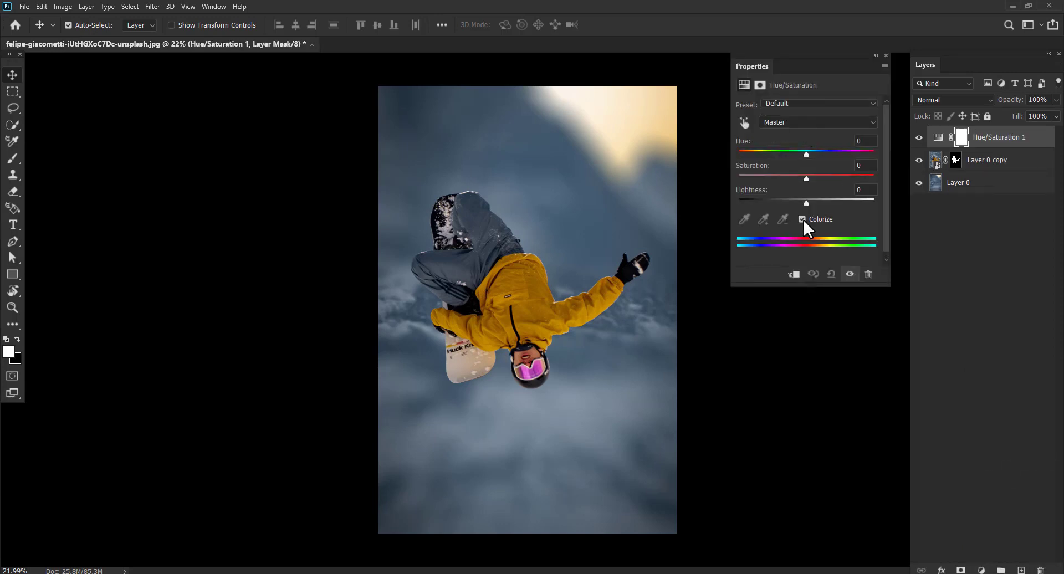
click(802, 219)
drag(806, 203, 833, 204)
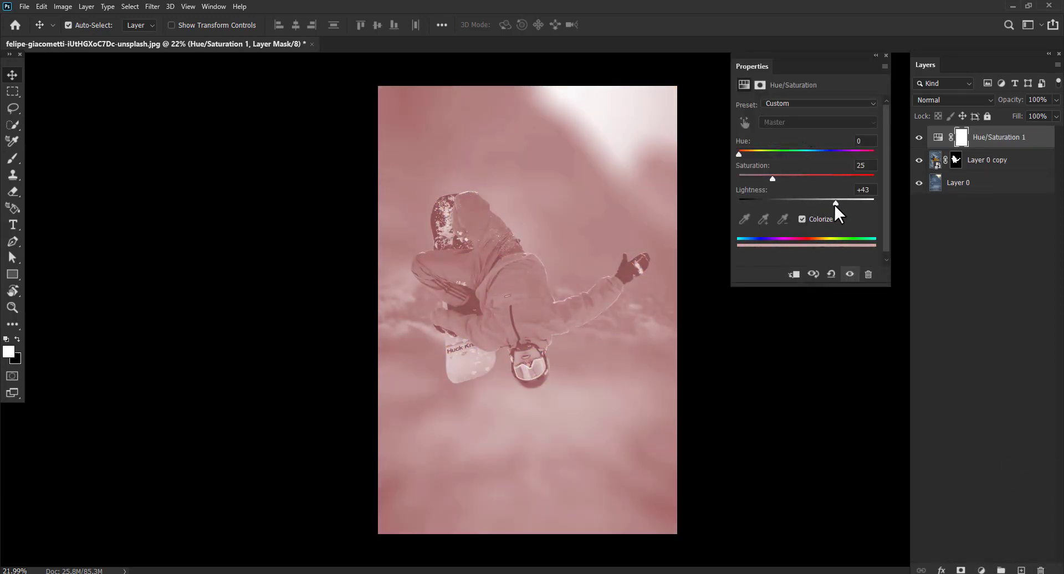
mouse_move(787, 153)
mouse_down()
mouse_move(824, 155)
mouse_move(810, 157)
mouse_move(858, 202)
mouse_move(845, 203)
mouse_up()
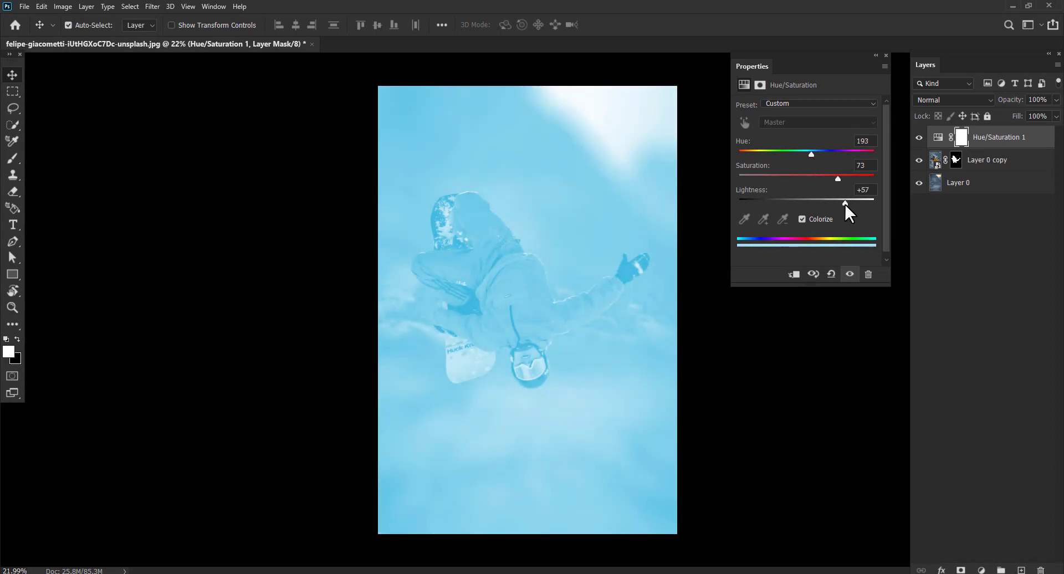
mouse_move(811, 154)
mouse_down()
mouse_move(824, 155)
mouse_move(814, 156)
mouse_up()
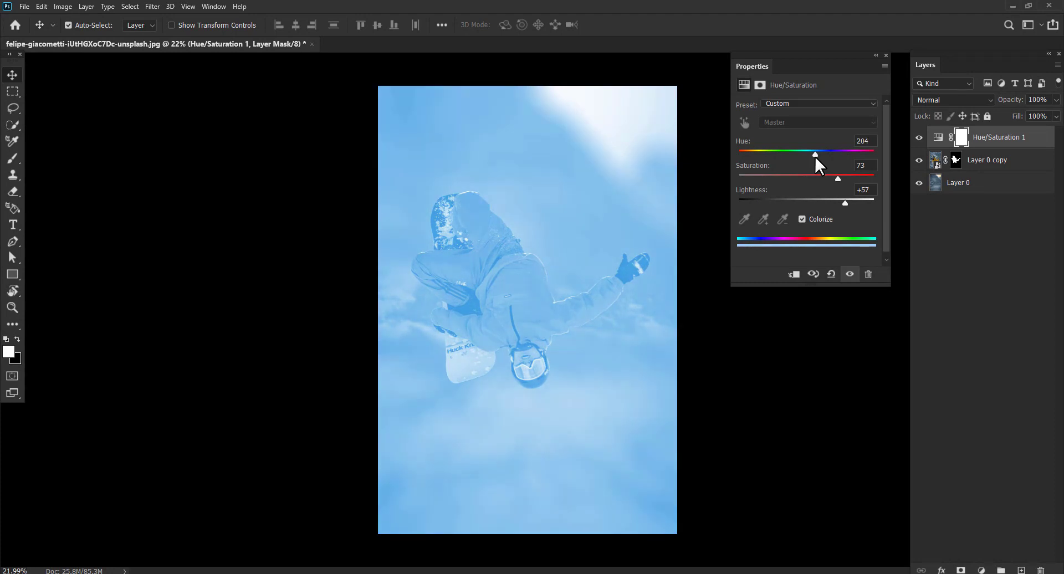
drag(844, 203, 851, 203)
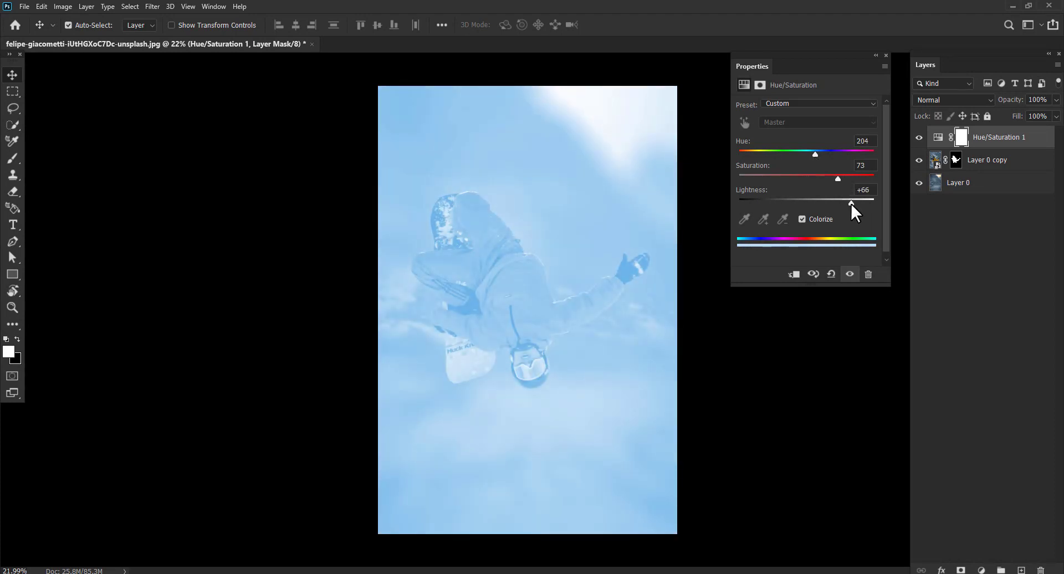
key(ctrl+alt+g)
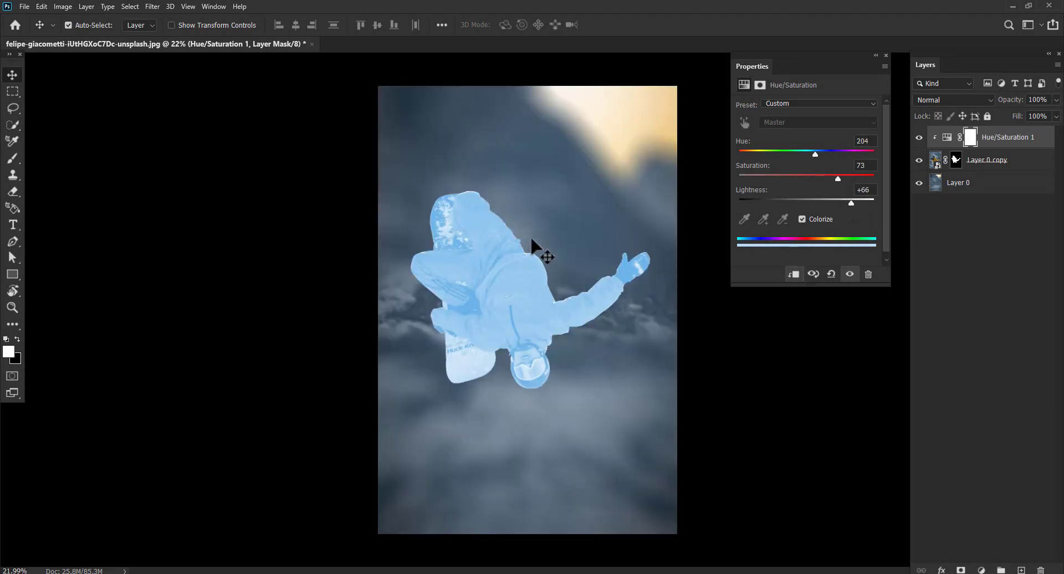
Step: Alt-split the Blend If shadow slider so the darkest tones show through the tint
click(912, 142)
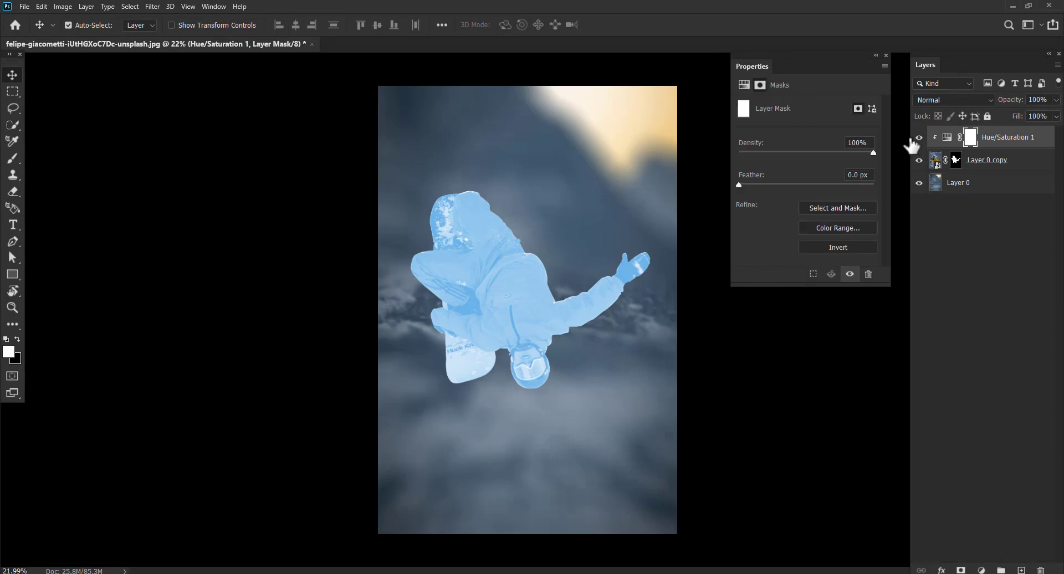
click(940, 570)
click(959, 460)
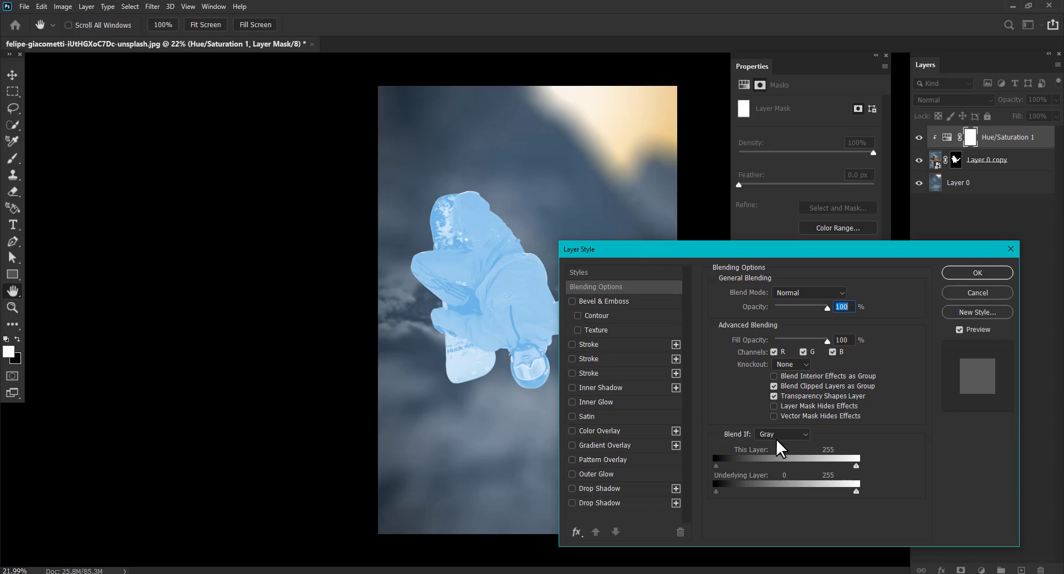
key(alt)
drag(727, 466, 734, 466)
click(974, 273)
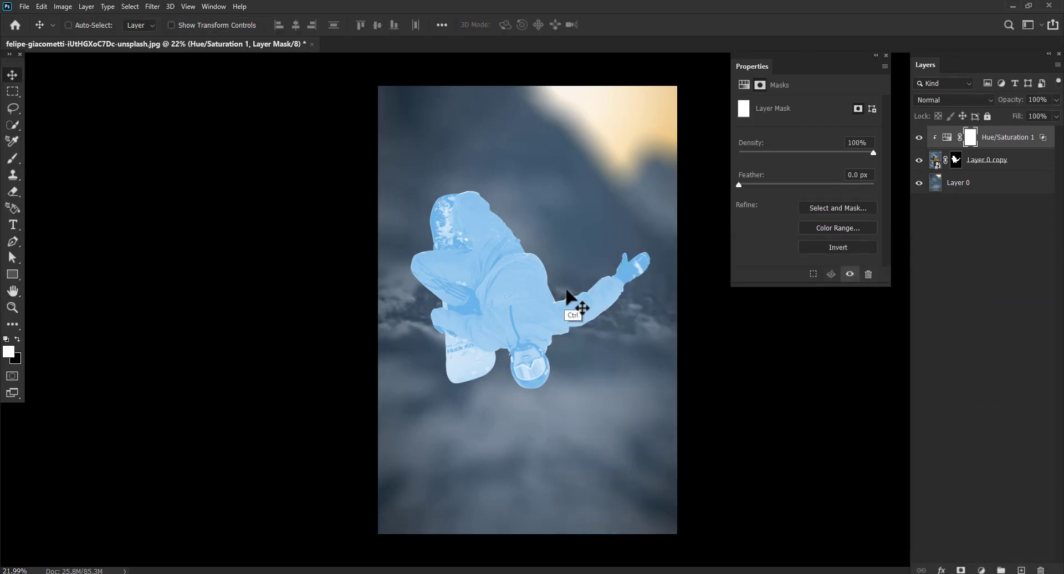
Step: Invert the Hue/Saturation mask to black and test a brush stroke, then undo it
scroll(565, 297, up, 2)
scroll(592, 290, up, 1)
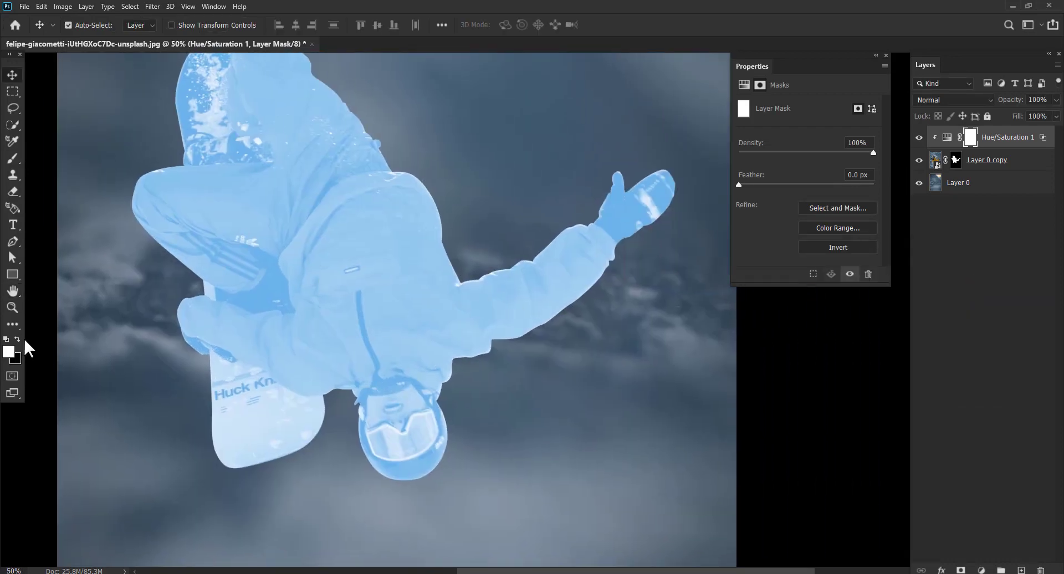
key(ctrl+i)
key(b)
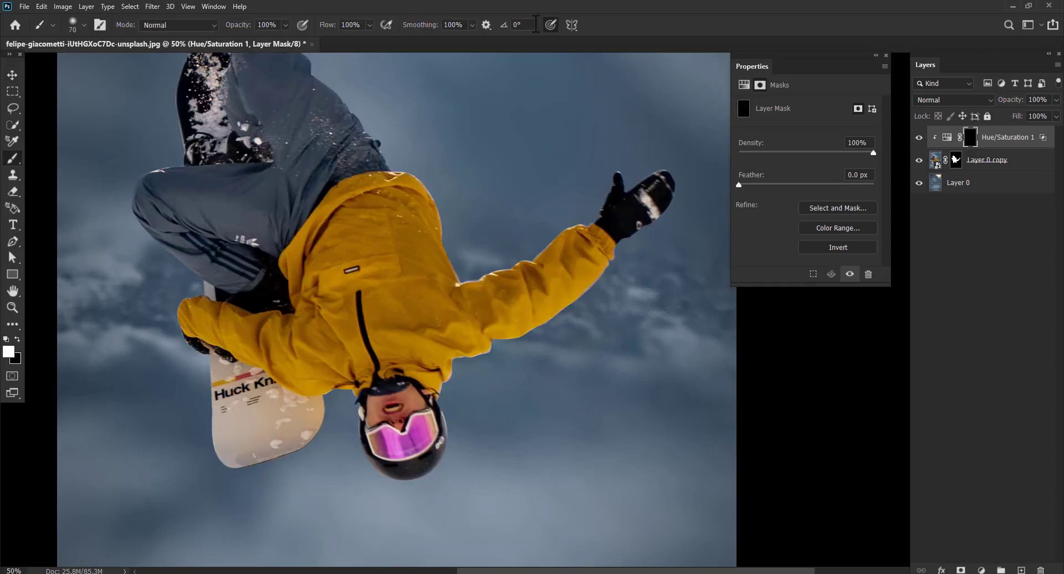
key(bracketleft)
mouse_move(452, 372)
mouse_down()
mouse_move(528, 338)
mouse_move(638, 251)
mouse_move(547, 320)
mouse_up()
key(bracketright)
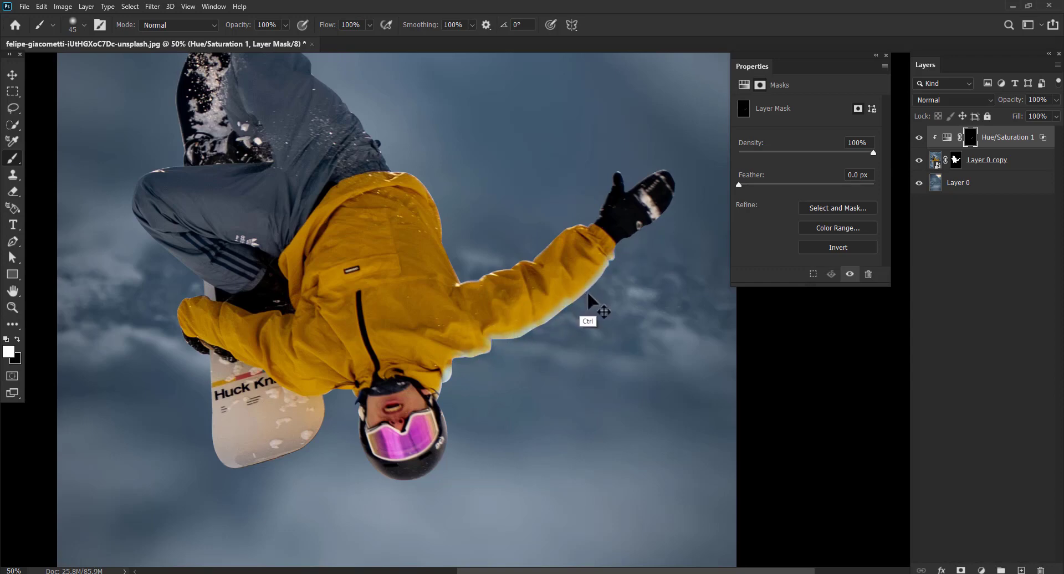
key(ctrl+z)
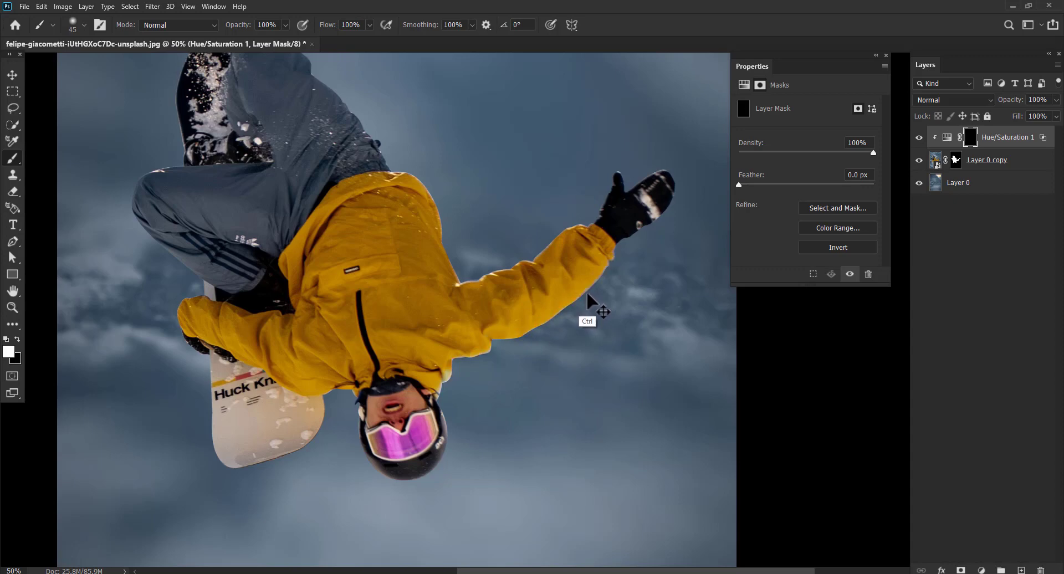
Step: Choose a soft round brush from the brush presets, keeping the mask black
click(74, 26)
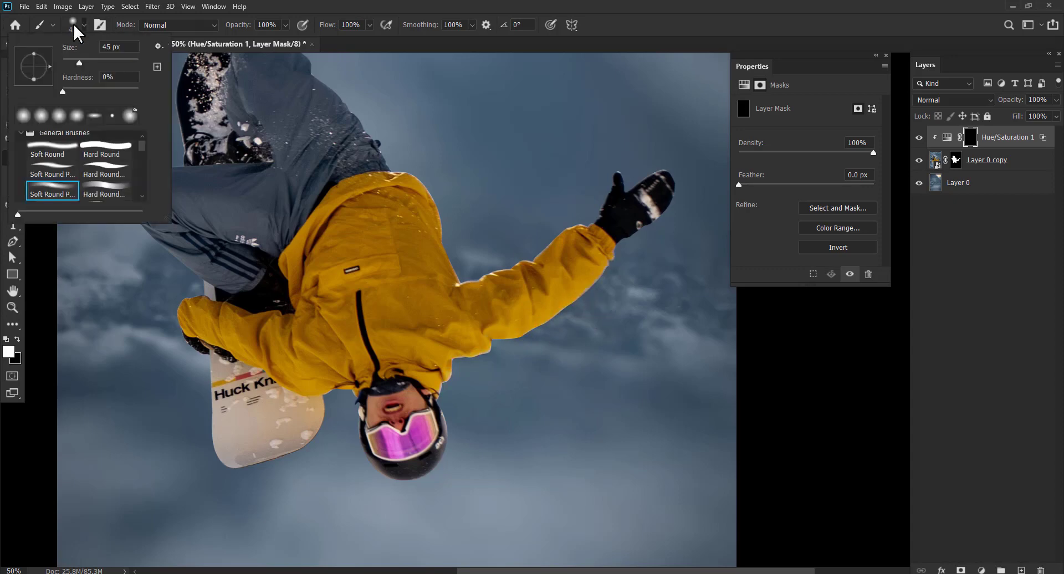
key(Return)
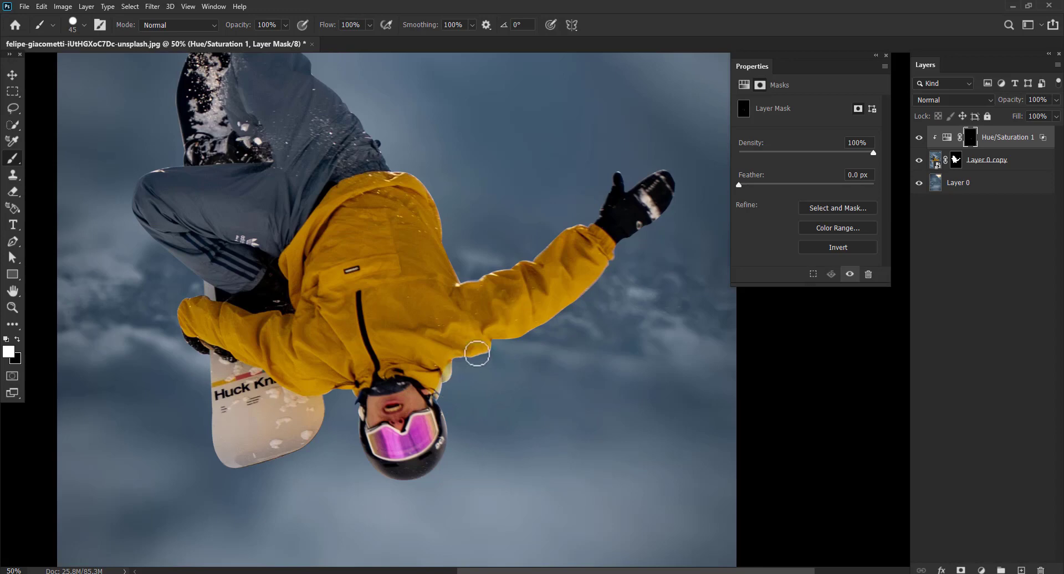
key(ctrl+i)
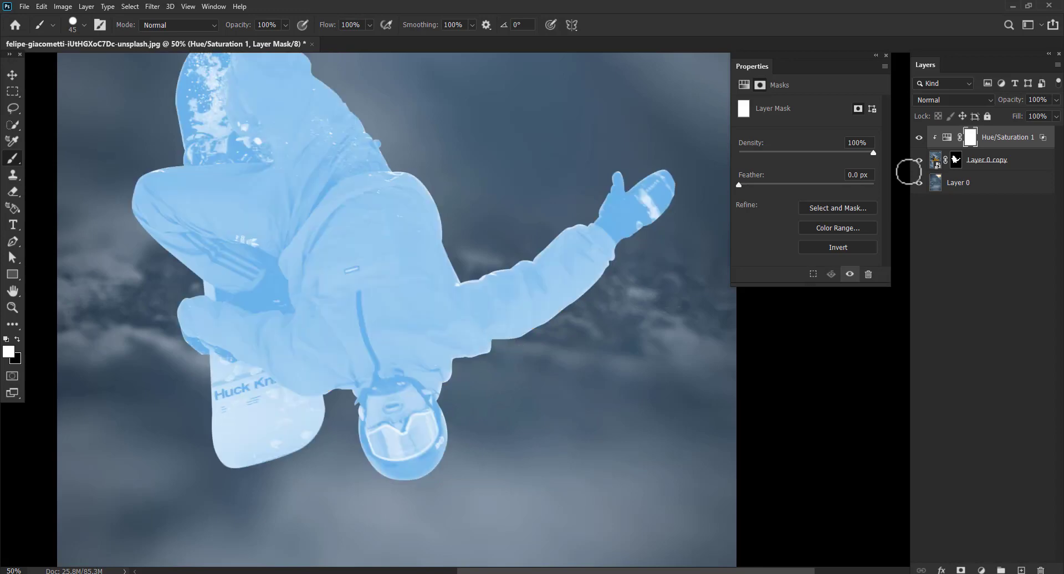
key(ctrl+i)
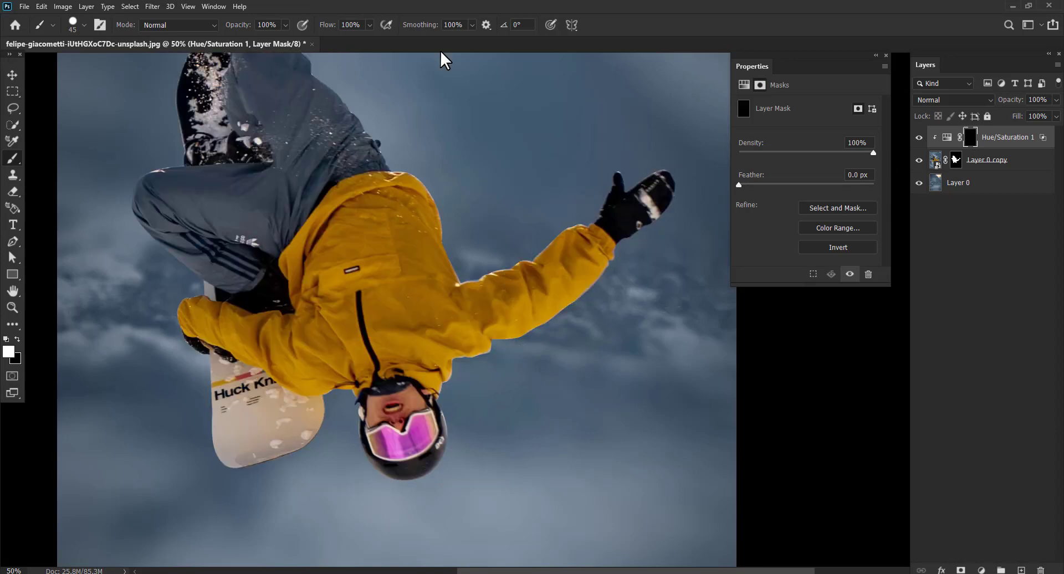
click(76, 31)
click(51, 150)
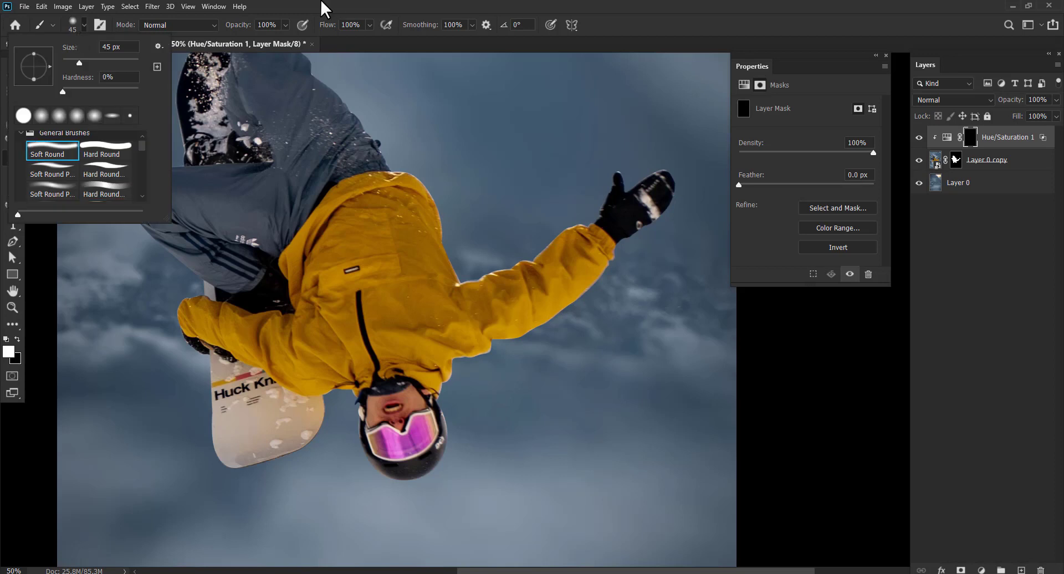
click(316, 6)
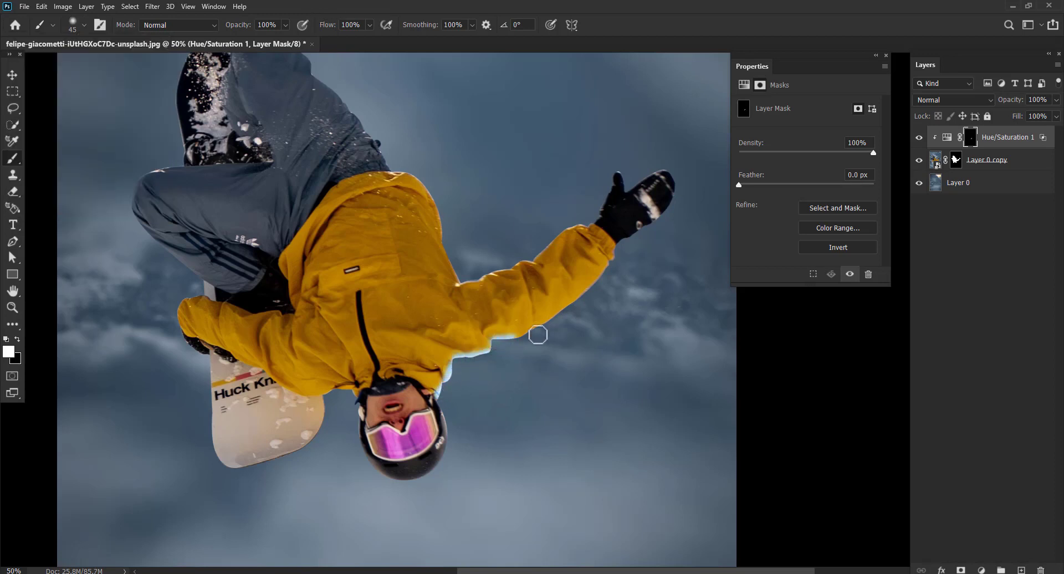
Step: Paint white rims under the arm, helmet, board, sleeve, pants and along the hood
drag(523, 337, 617, 254)
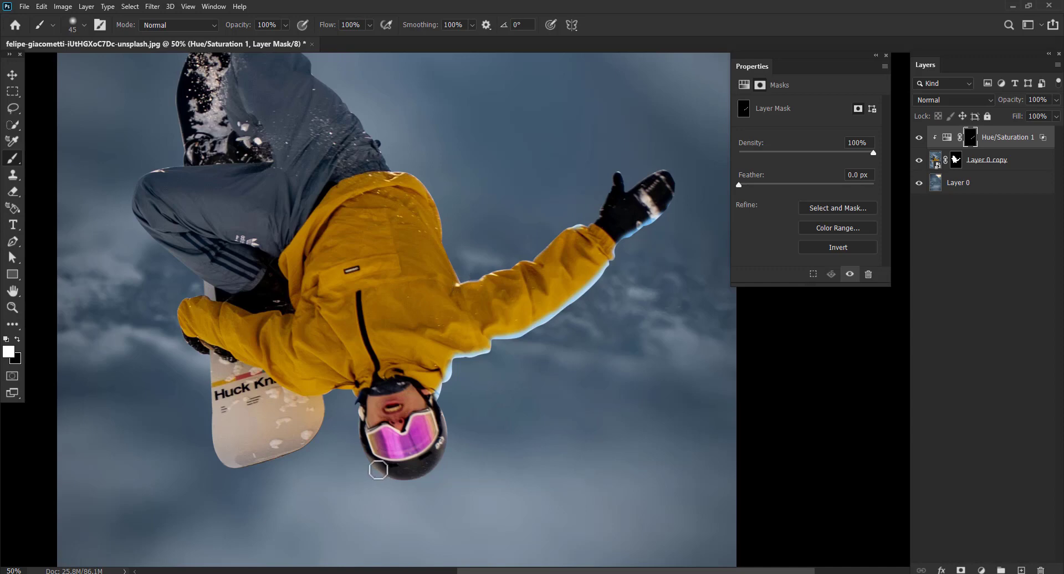
drag(380, 471, 456, 449)
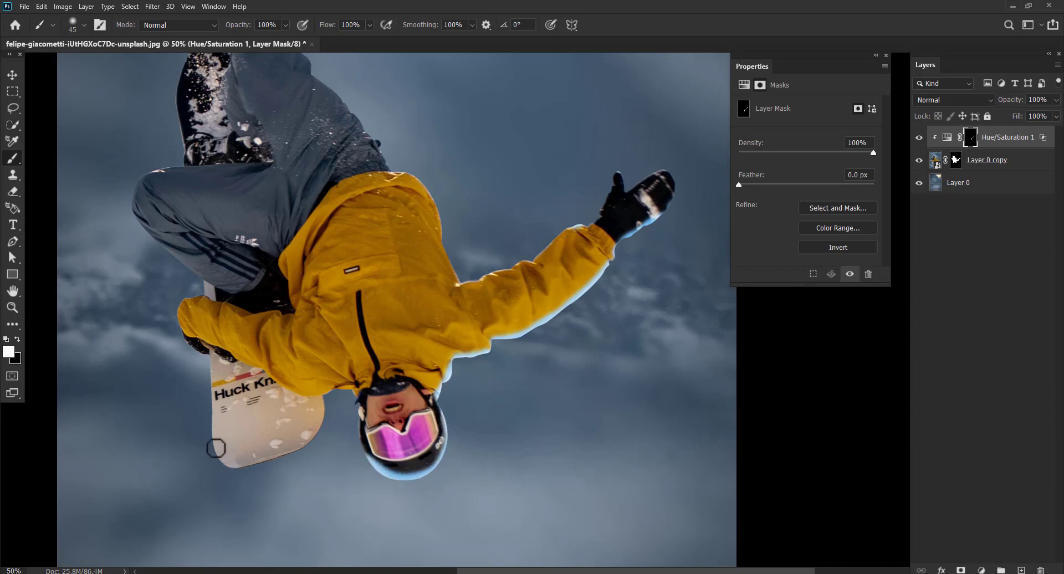
drag(218, 460, 338, 394)
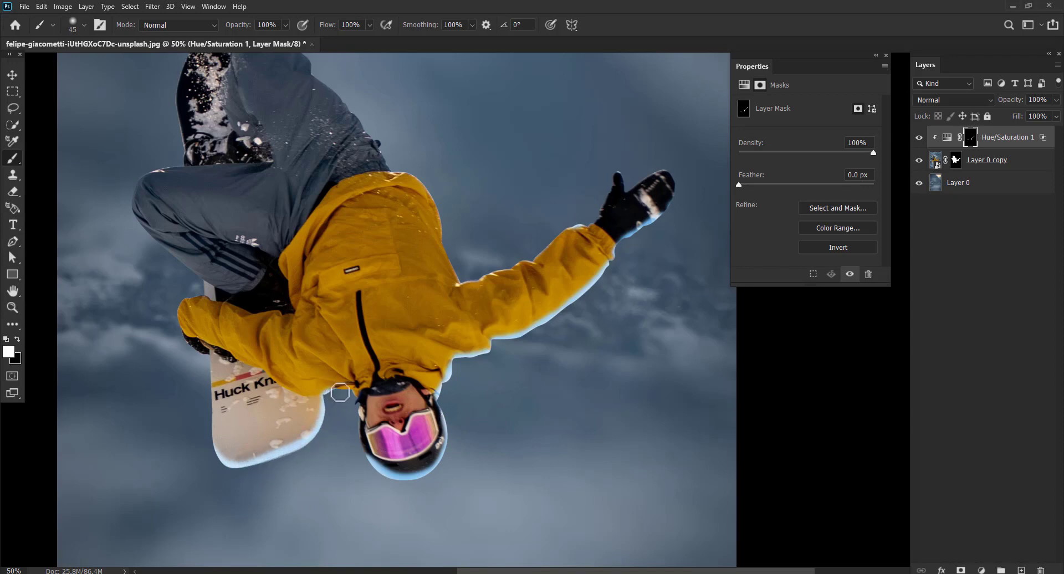
drag(187, 342, 206, 357)
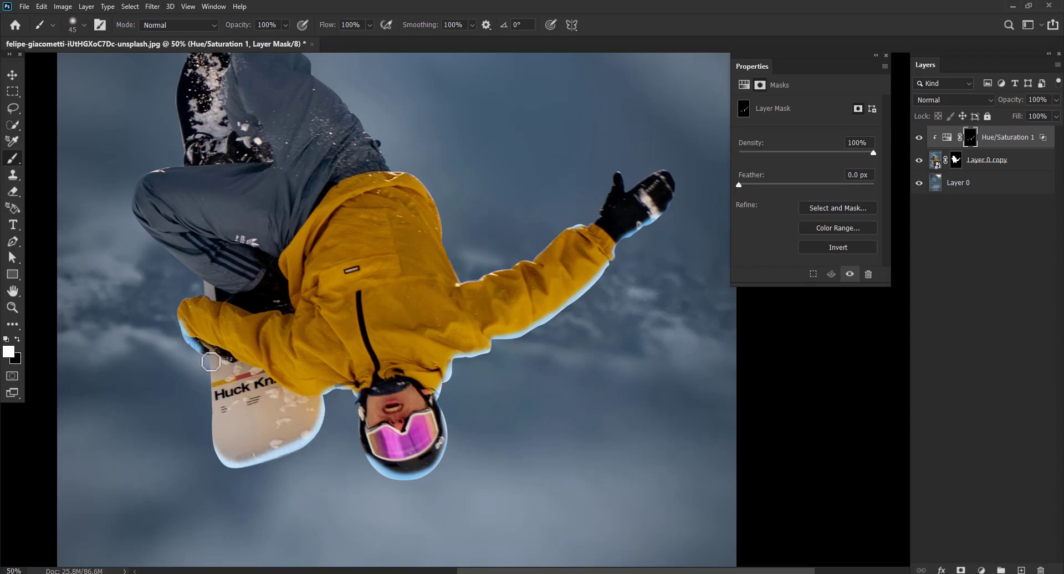
drag(133, 206, 179, 266)
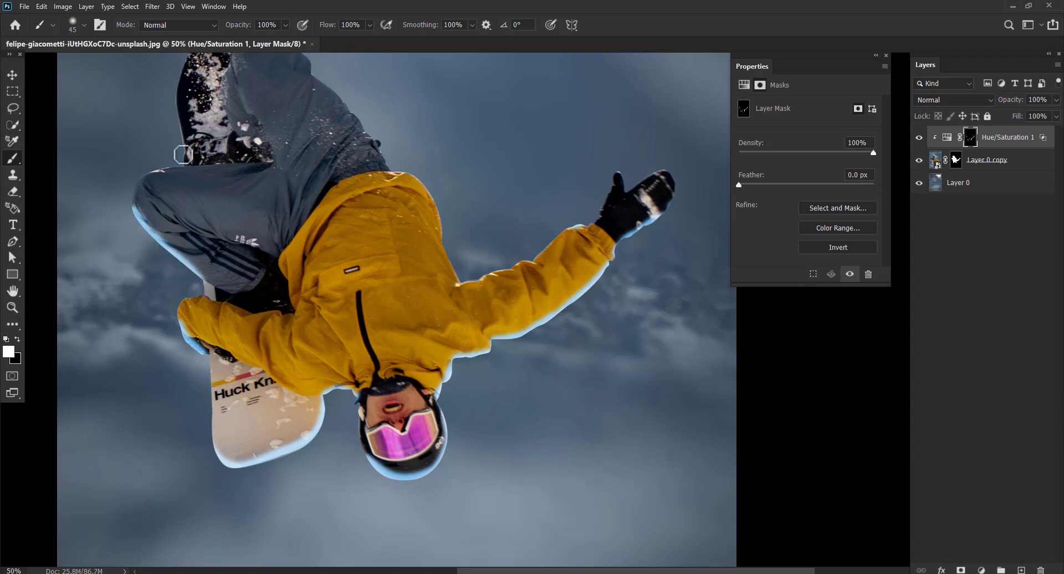
mouse_move(223, 106)
mouse_down()
mouse_move(212, 183)
mouse_move(247, 200)
mouse_up()
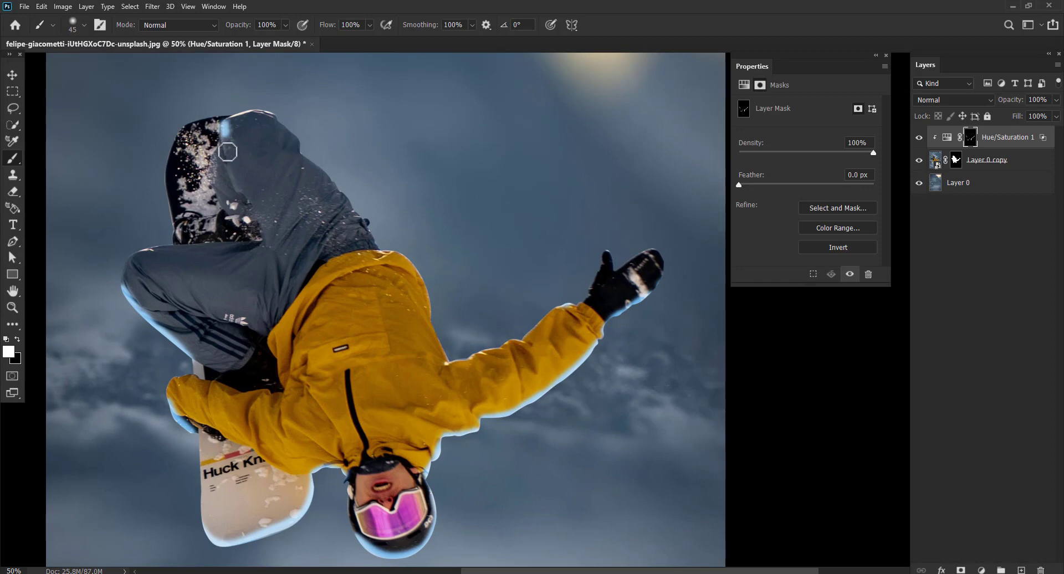
Step: Undo the hood rim stroke and recentre the view on the snowboarder
key(ctrl+z)
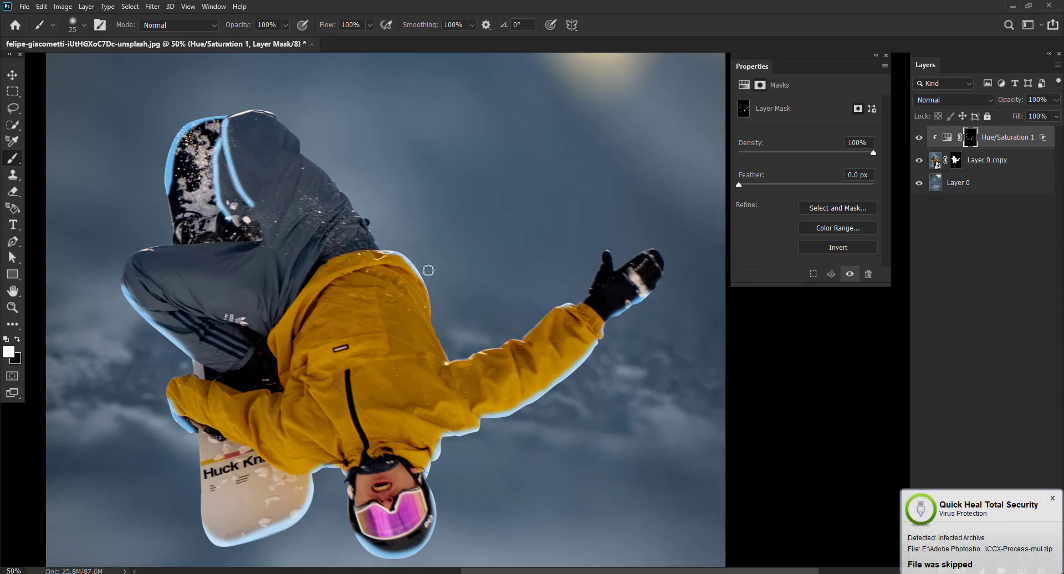
click(1052, 498)
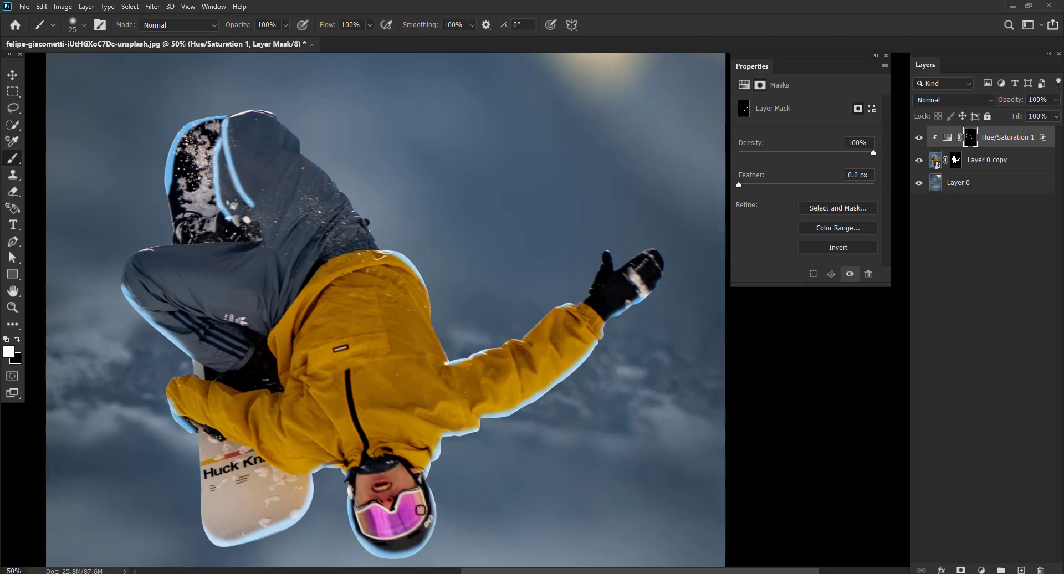
scroll(371, 204, left, 3)
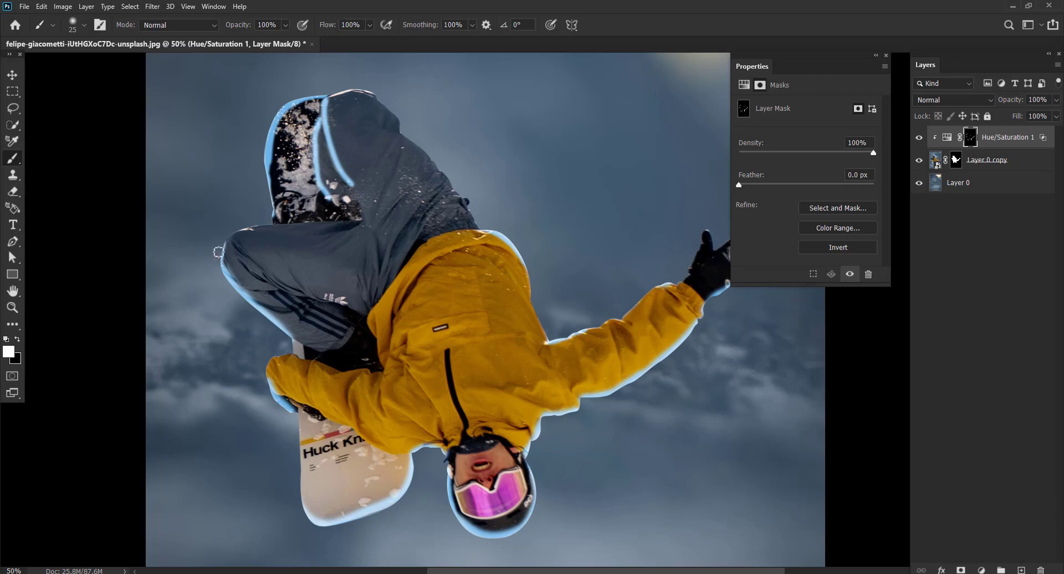
drag(683, 311, 551, 328)
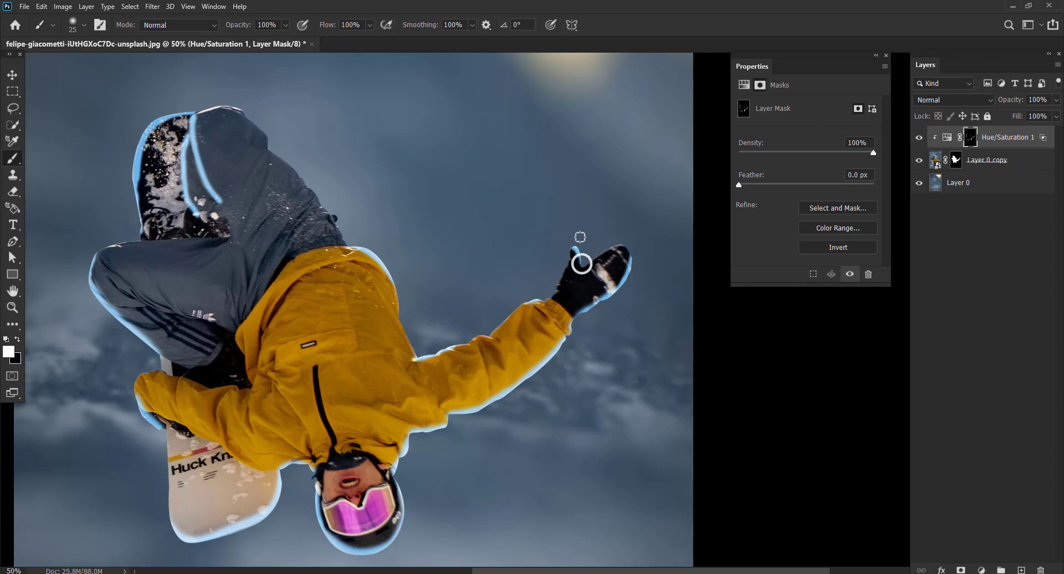
drag(542, 309, 558, 269)
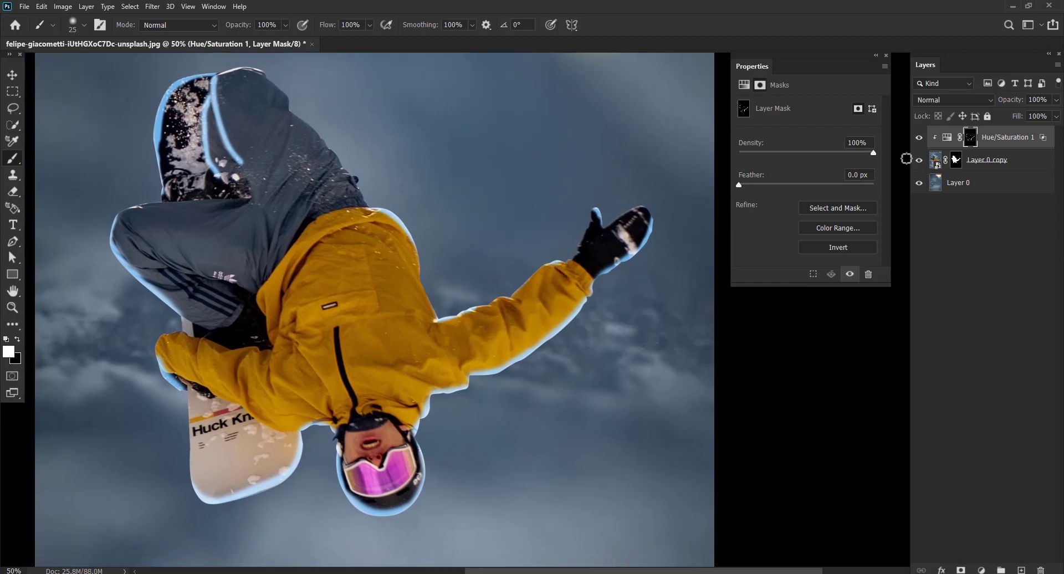
Step: Duplicate the tint as a clipped Hue/Saturation 1 copy with black mask at 80% opacity
key(ctrl+j)
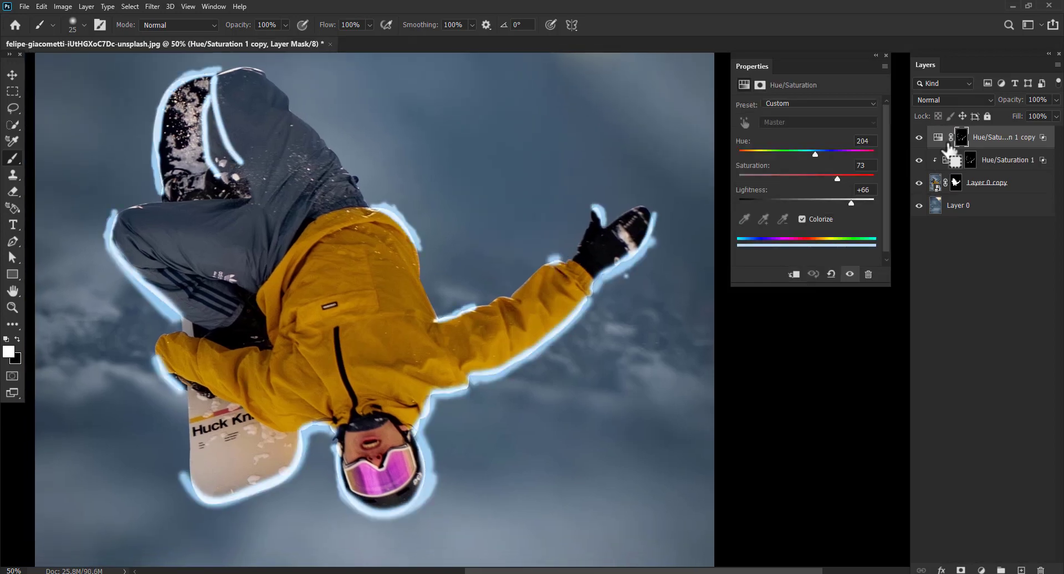
alt+click(997, 149)
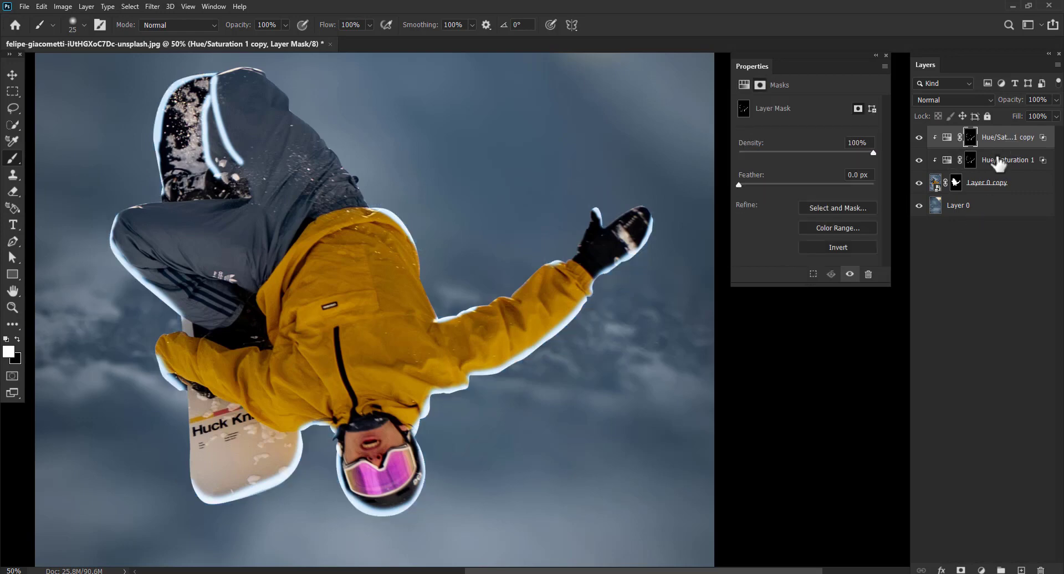
double_click(1013, 146)
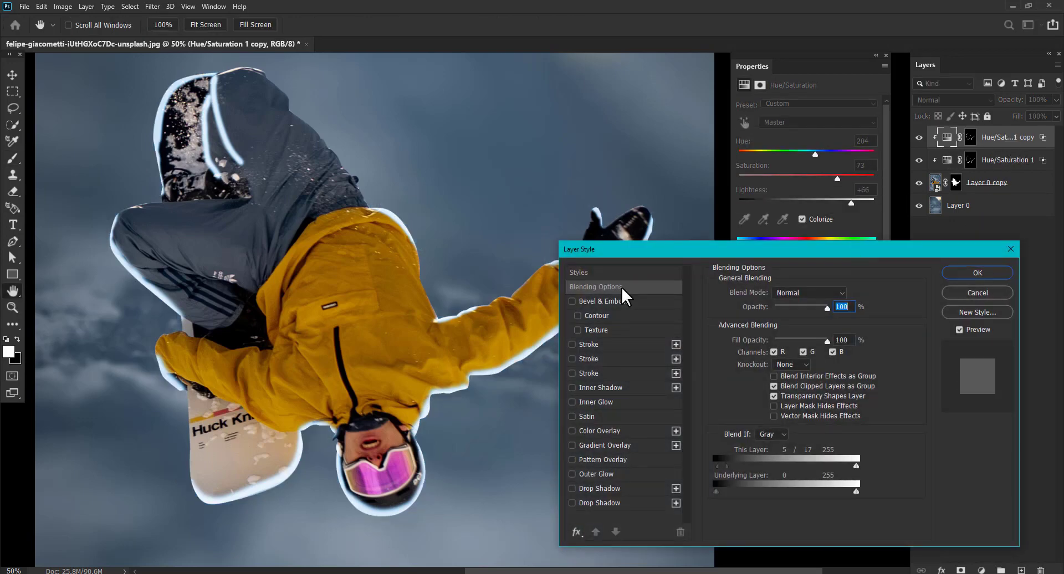
click(621, 284)
click(977, 273)
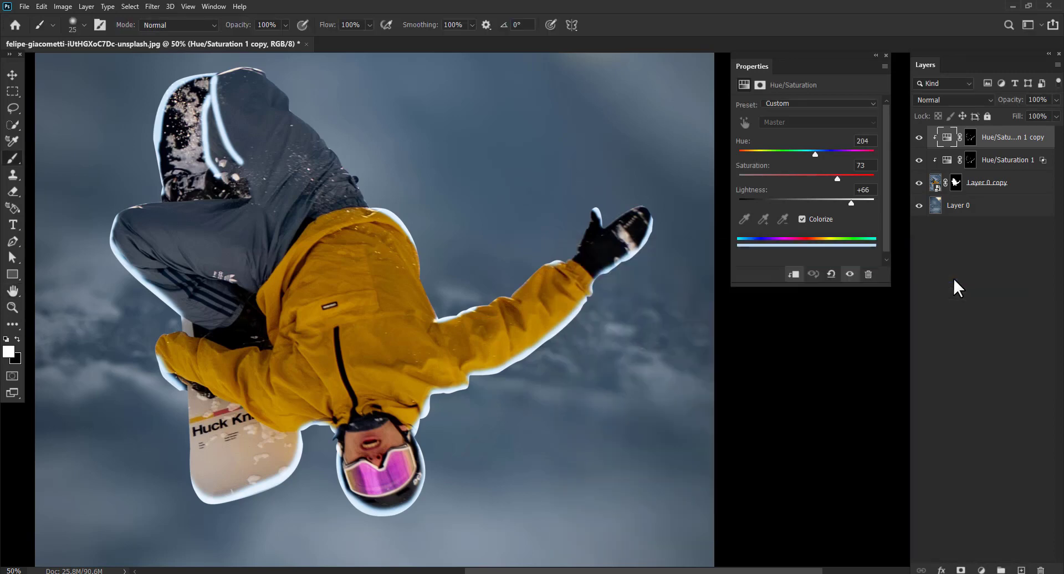
click(970, 138)
key(ctrl+BackSpace)
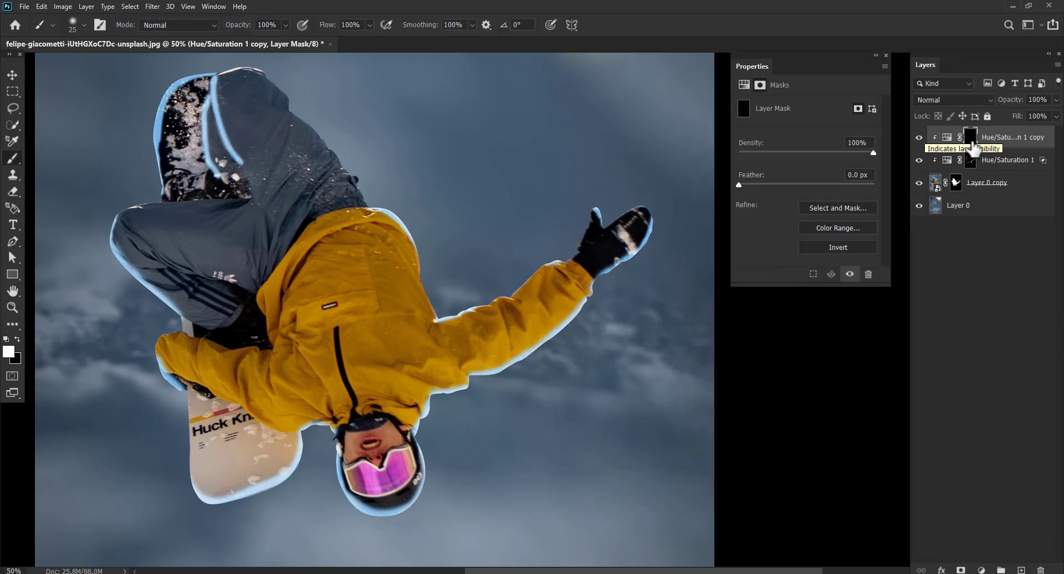
click(1056, 99)
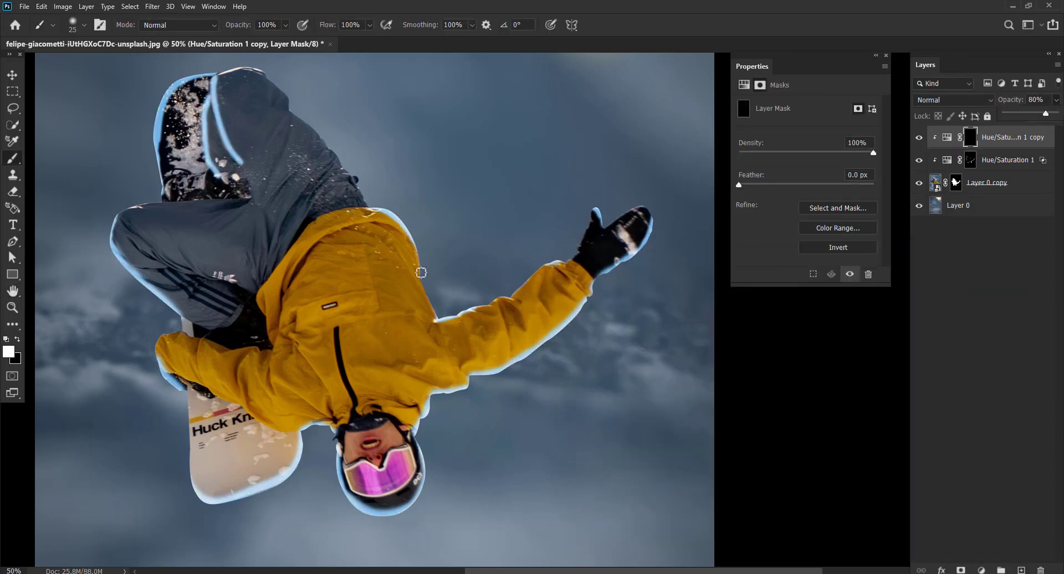
Step: Set up a smaller brush at 75% opacity and 54% flow
key(bracketright)
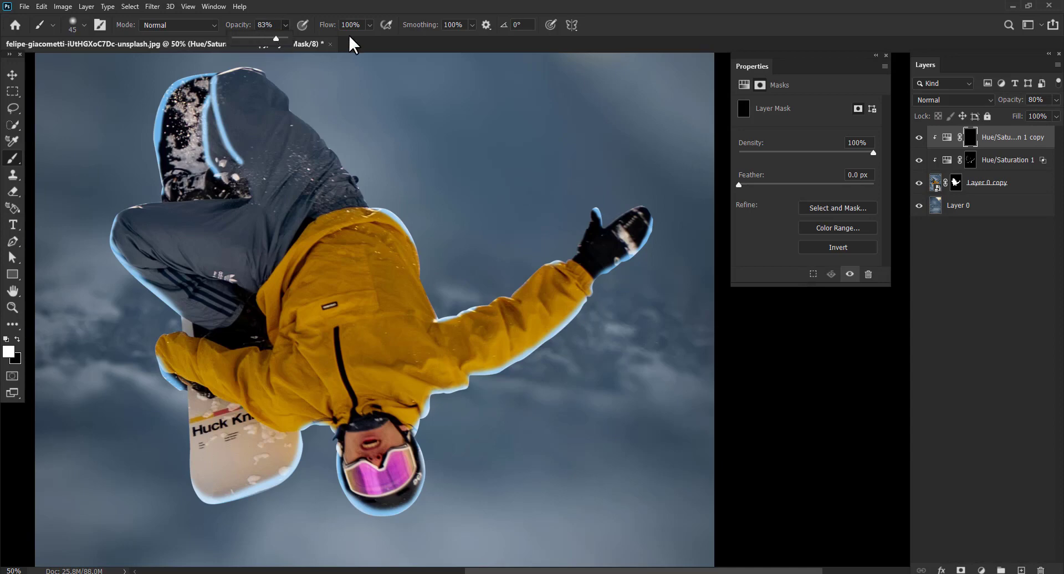
click(349, 36)
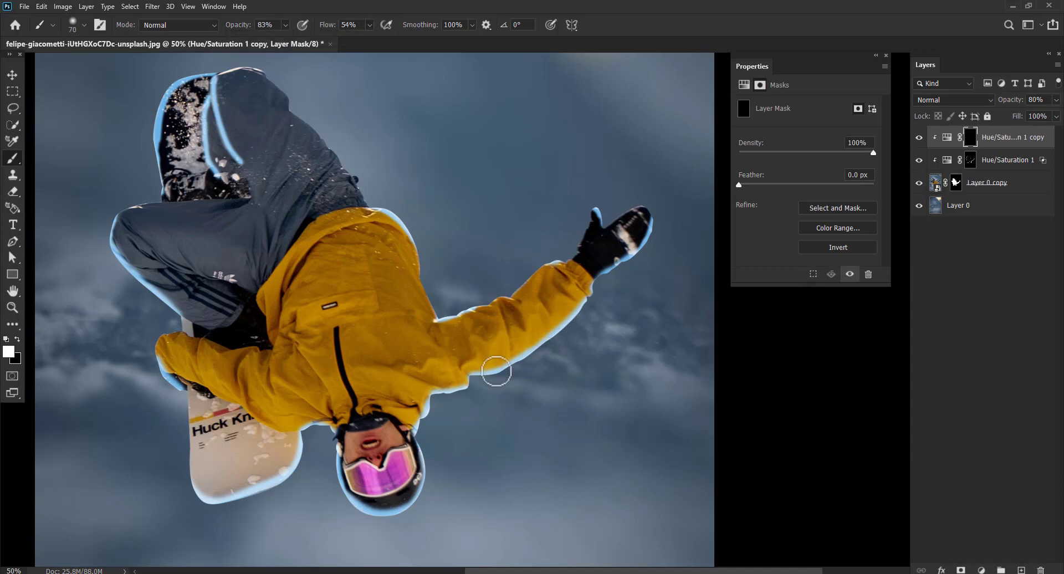
drag(496, 372, 487, 356)
drag(285, 25, 257, 38)
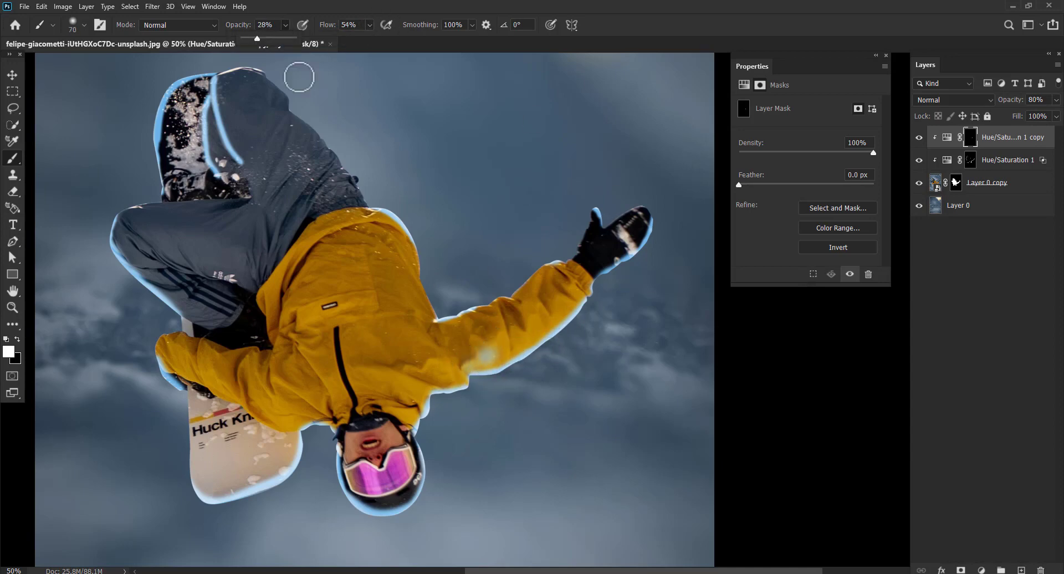
key(7)
key(5)
Step: Paint white highlights along the outstretched arm and several jacket edges
drag(491, 356, 621, 238)
key(bracketleft)
key(bracketleft)
key(bracketleft)
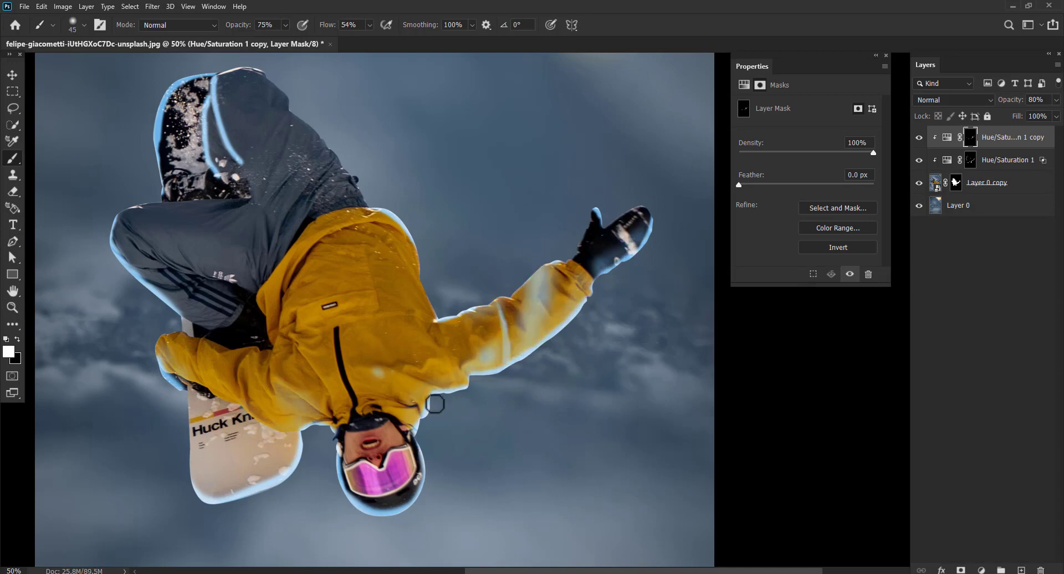
drag(435, 404, 391, 370)
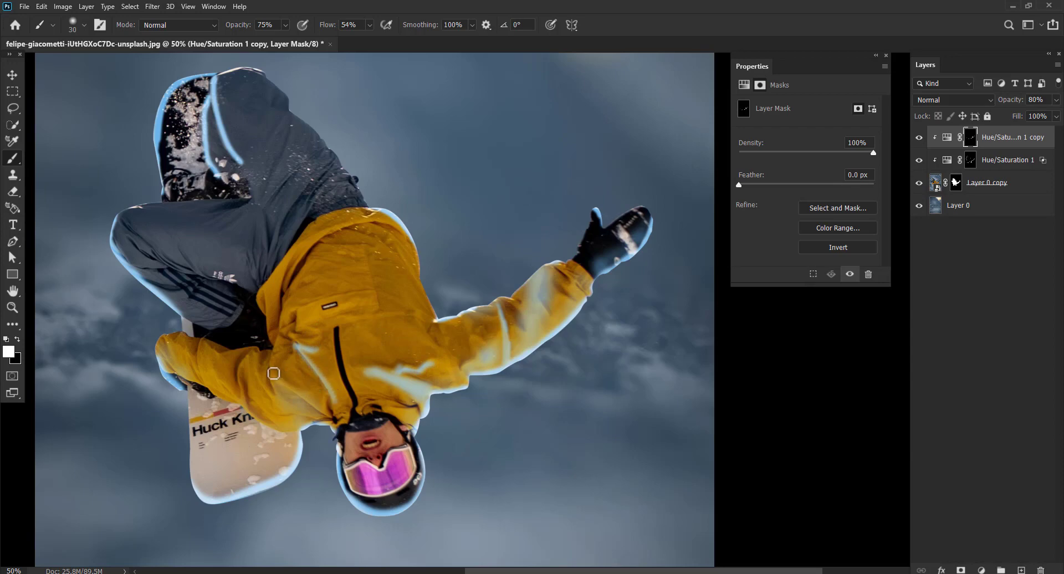
drag(273, 374, 326, 413)
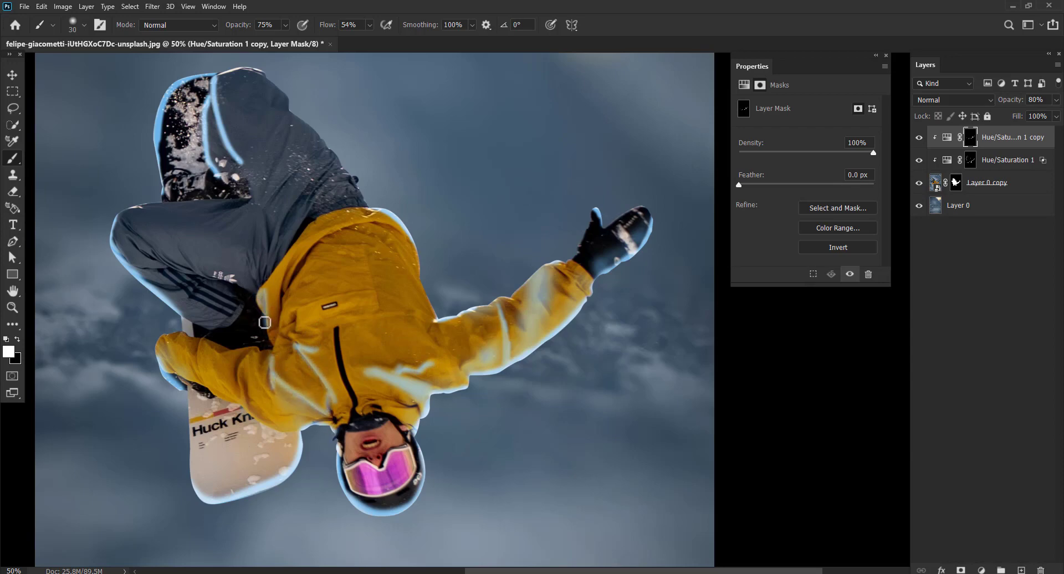
mouse_move(269, 285)
mouse_down()
mouse_move(312, 231)
mouse_move(247, 284)
mouse_up()
drag(304, 214, 297, 236)
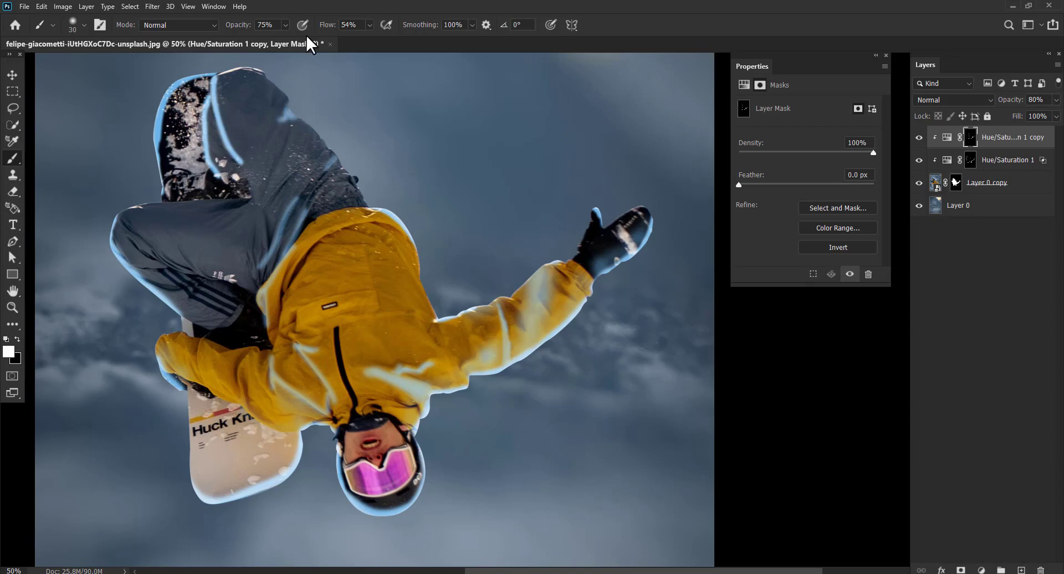
Step: With a 90 px brush at 28% opacity, highlight upper jacket, glove and hood, then zoom out
click(285, 25)
key(bracketright)
key(bracketright)
key(bracketright)
key(bracketright)
key(bracketright)
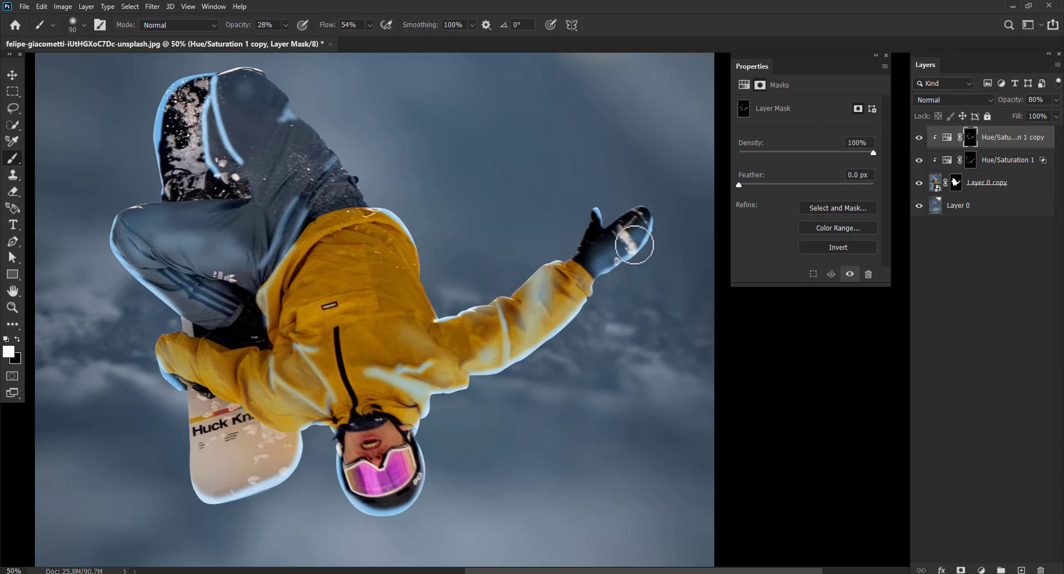
mouse_move(343, 224)
mouse_down()
mouse_move(276, 257)
mouse_move(328, 245)
mouse_move(287, 320)
mouse_move(375, 292)
mouse_move(339, 304)
mouse_up()
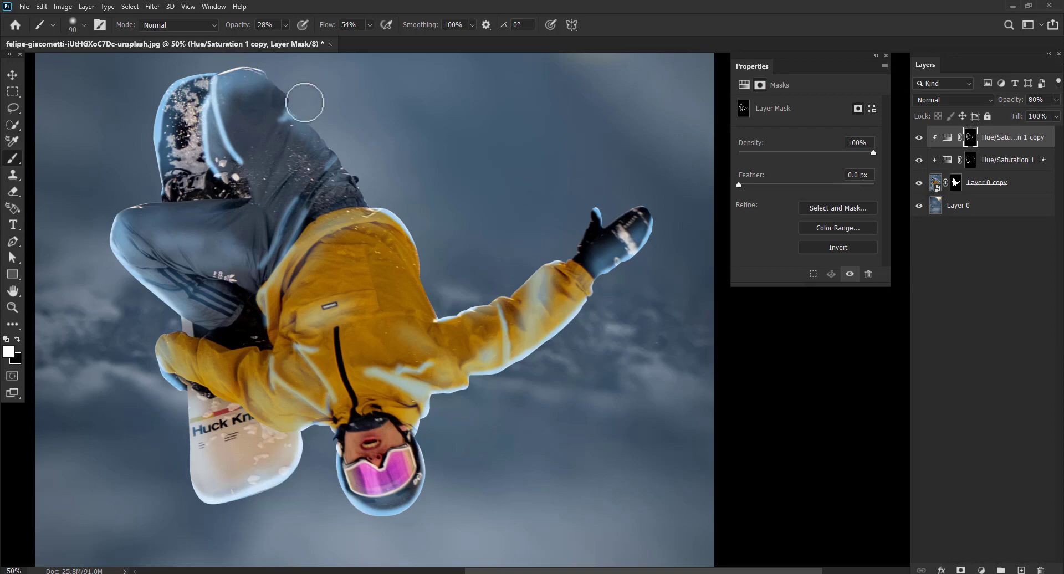
drag(282, 92, 428, 299)
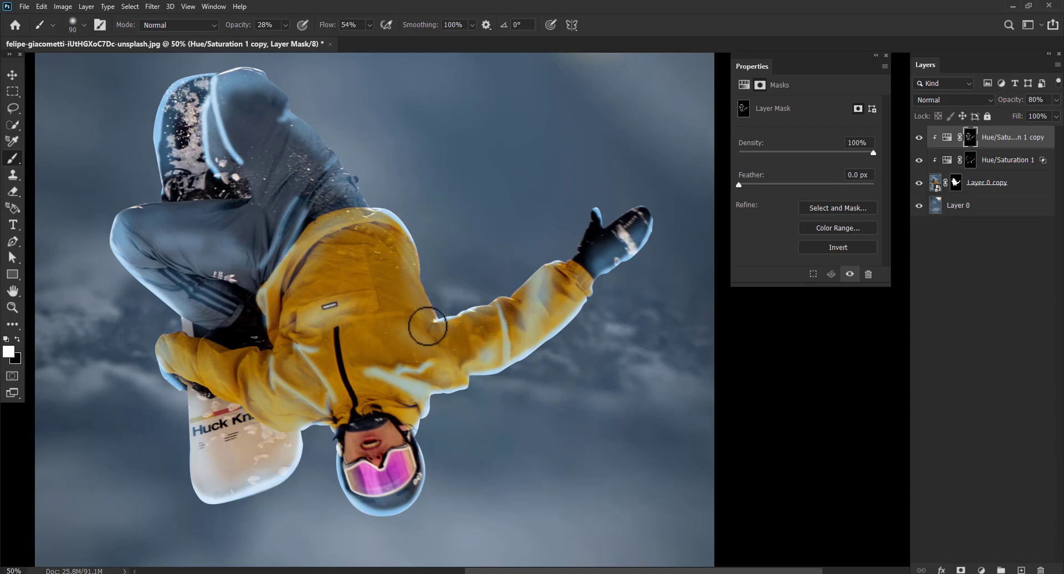
key(z)
drag(550, 234, 519, 242)
Step: Add a #23dce8 cyan Solid Color fill above the background, hidden with a black mask
click(976, 188)
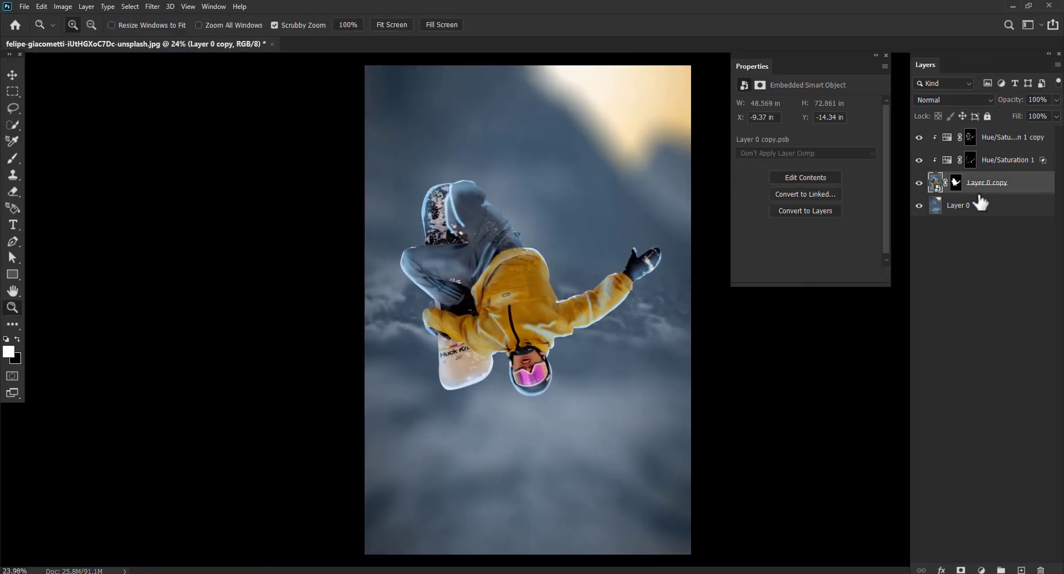
click(978, 196)
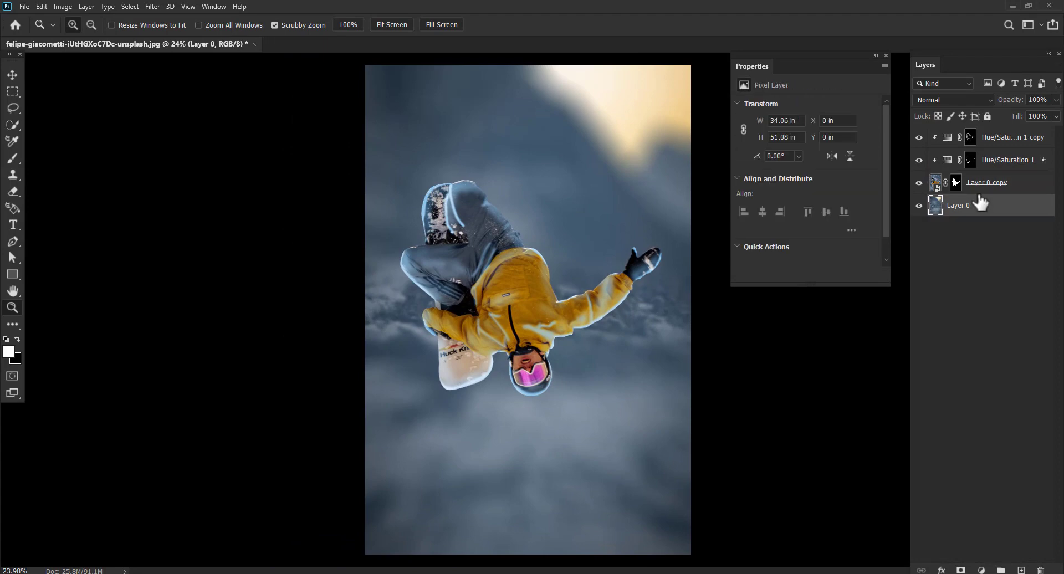
click(981, 570)
click(994, 373)
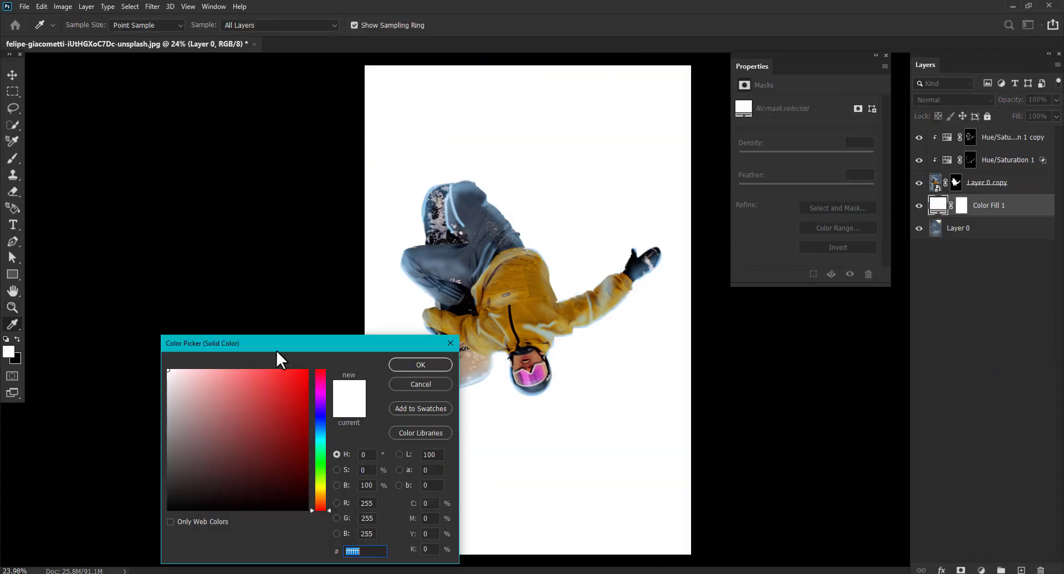
text(23dce8)
click(420, 364)
click(962, 206)
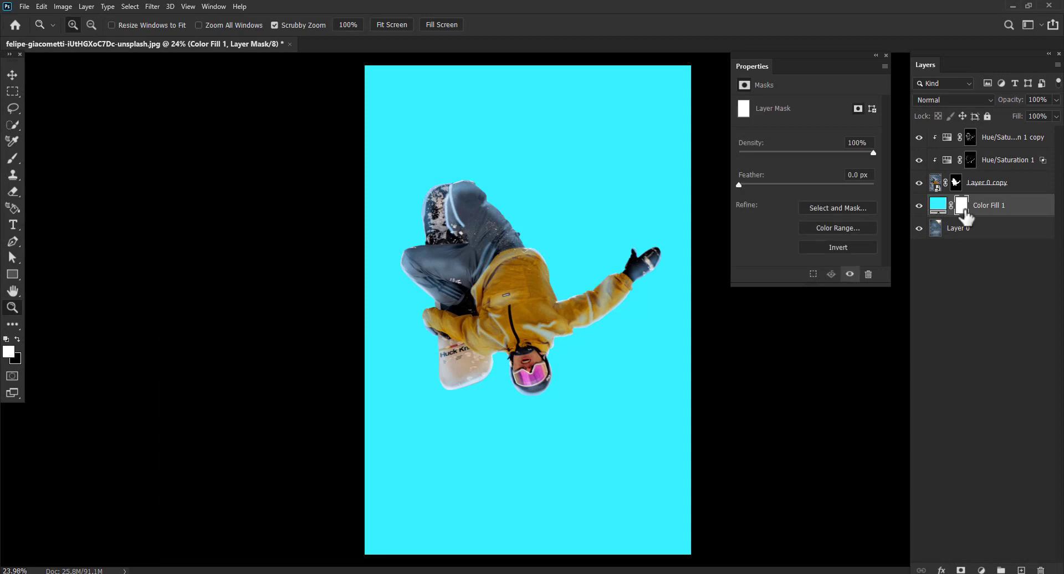
key(ctrl+i)
Step: Paint a soft cyan glow near the image bottom at 100% flow and blend it as Linear Light
key(b)
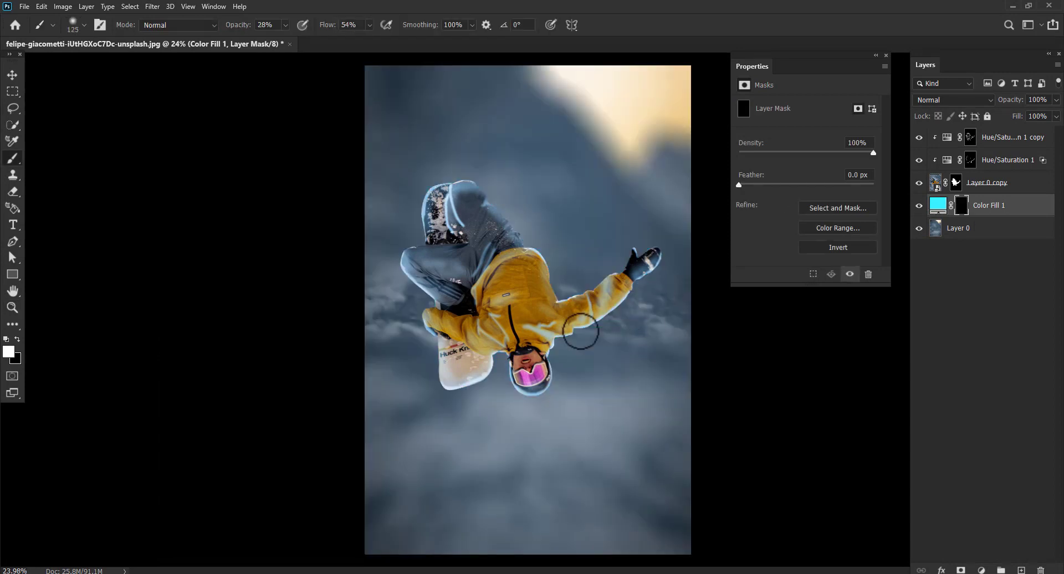
drag(337, 36, 417, 39)
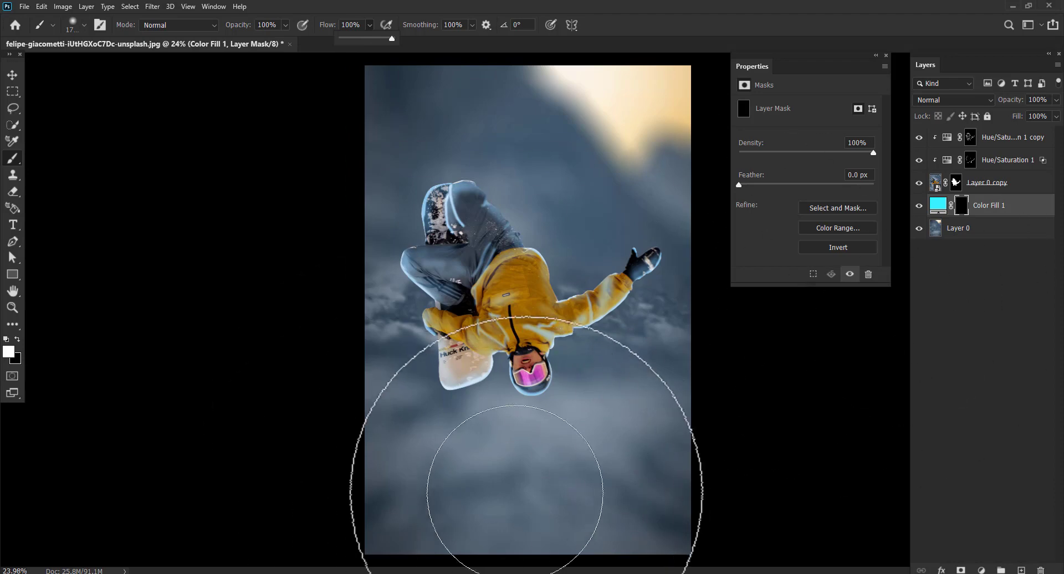
drag(459, 488, 524, 498)
key(v)
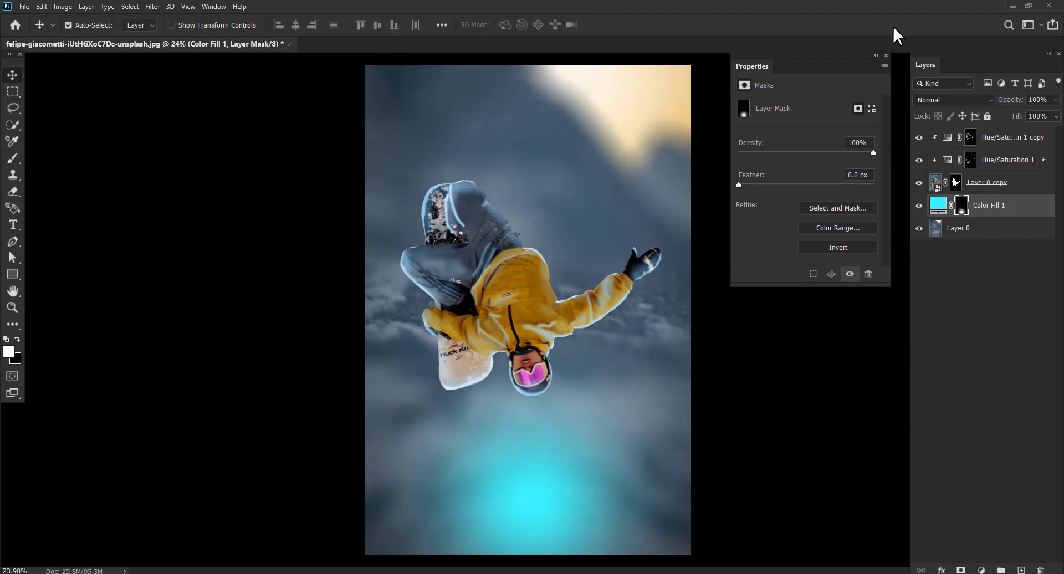
click(951, 100)
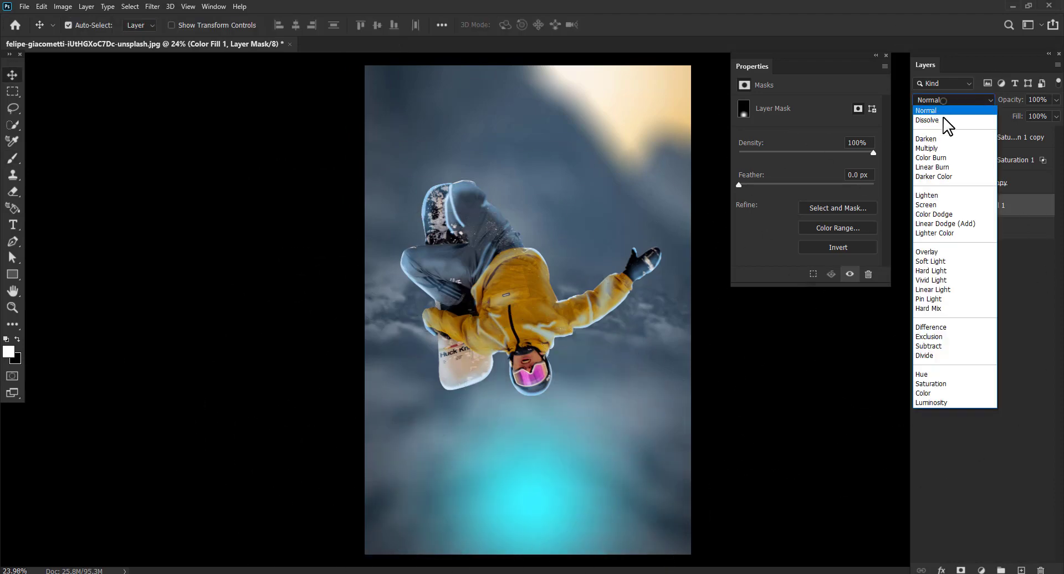
click(933, 289)
Step: Change Color Fill 1's colour to a slightly bluer cyan
double_click(937, 205)
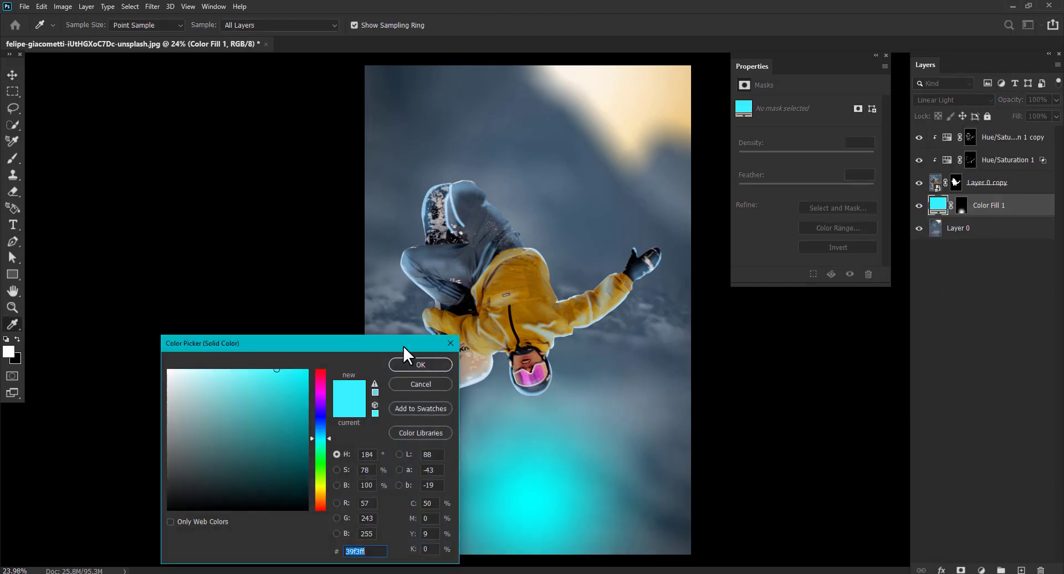
click(328, 434)
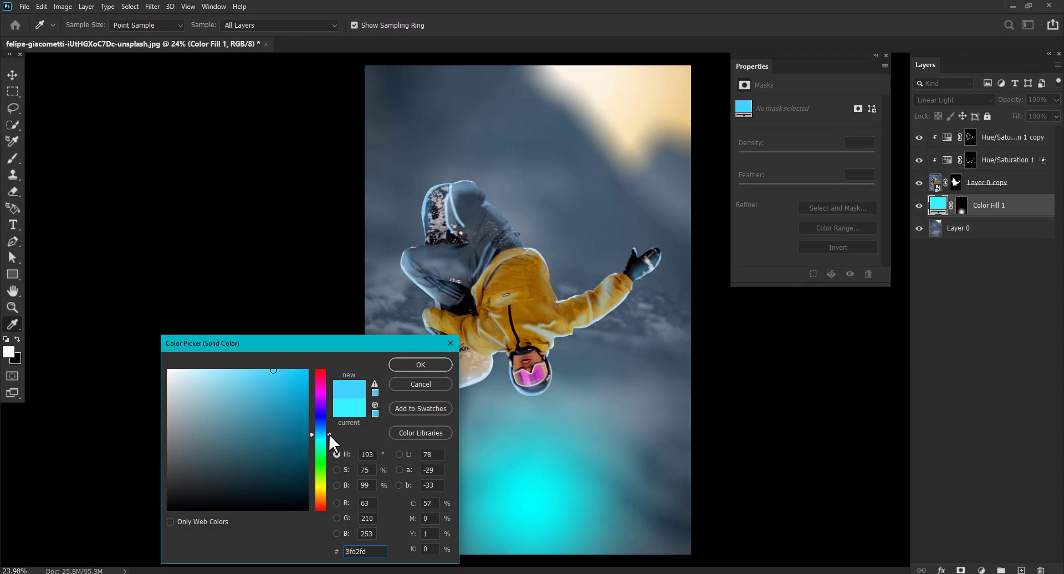
click(291, 368)
click(420, 365)
Step: Set the brush to 95% opacity and 65% flow for the Color Fill 1 mask
click(962, 205)
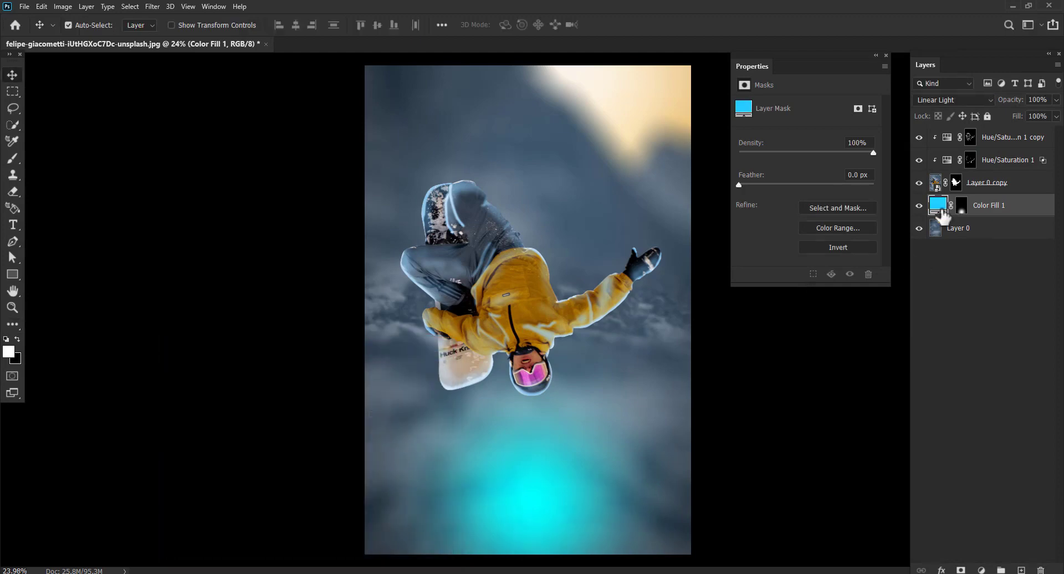
key(b)
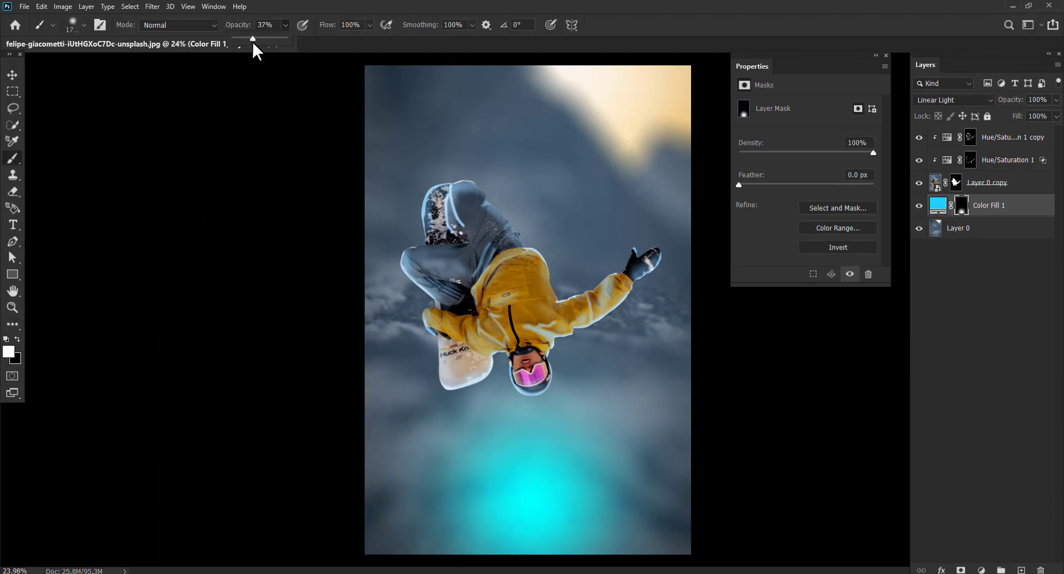
key(shift+6)
key(shift+5)
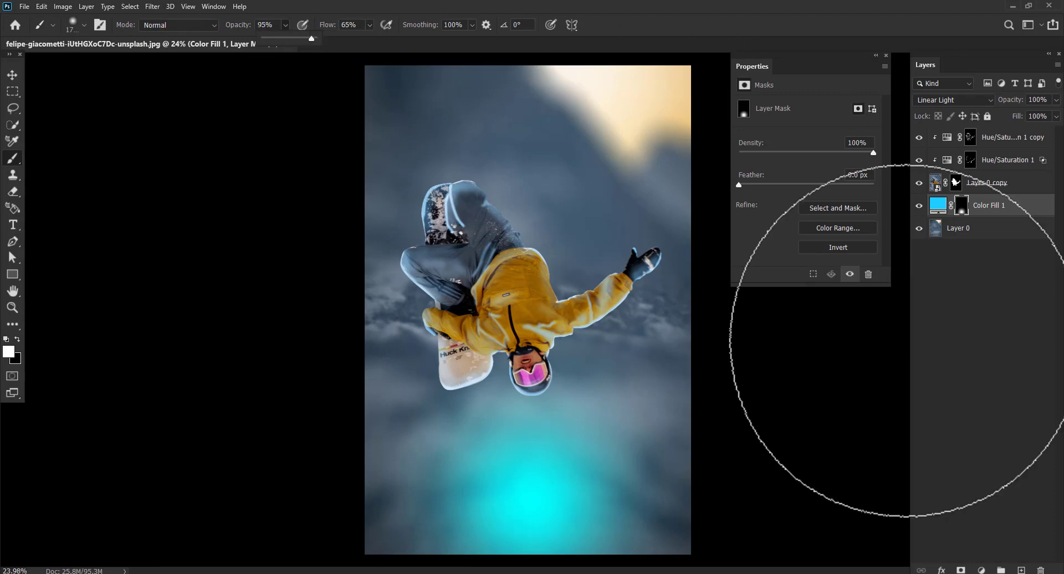
key(9)
key(5)
Step: Duplicate the cyan fill with a black mask and paint a large soft glow around the snowboarder
key(ctrl+2)
key(ctrl+j)
click(962, 210)
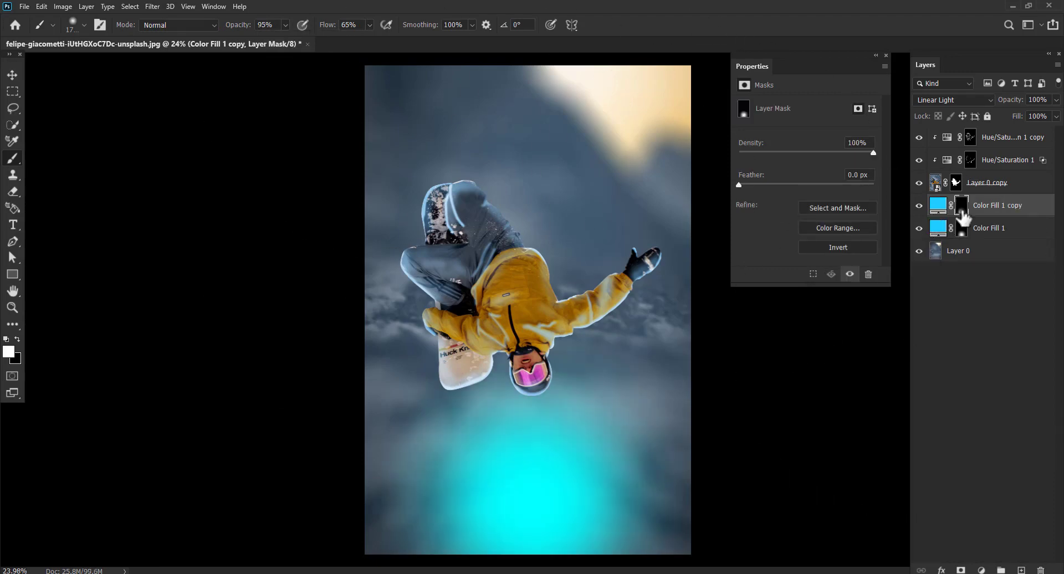
key(ctrl+BackSpace)
key(bracketright)
key(bracketright)
key(bracketright)
key(bracketright)
key(bracketright)
key(bracketright)
key(bracketright)
key(bracketright)
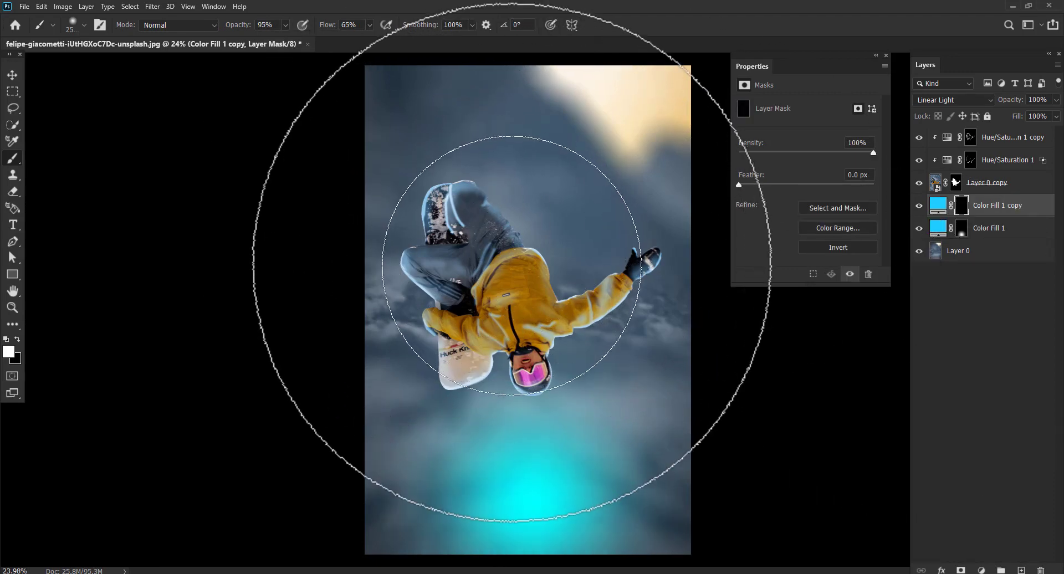
click(511, 265)
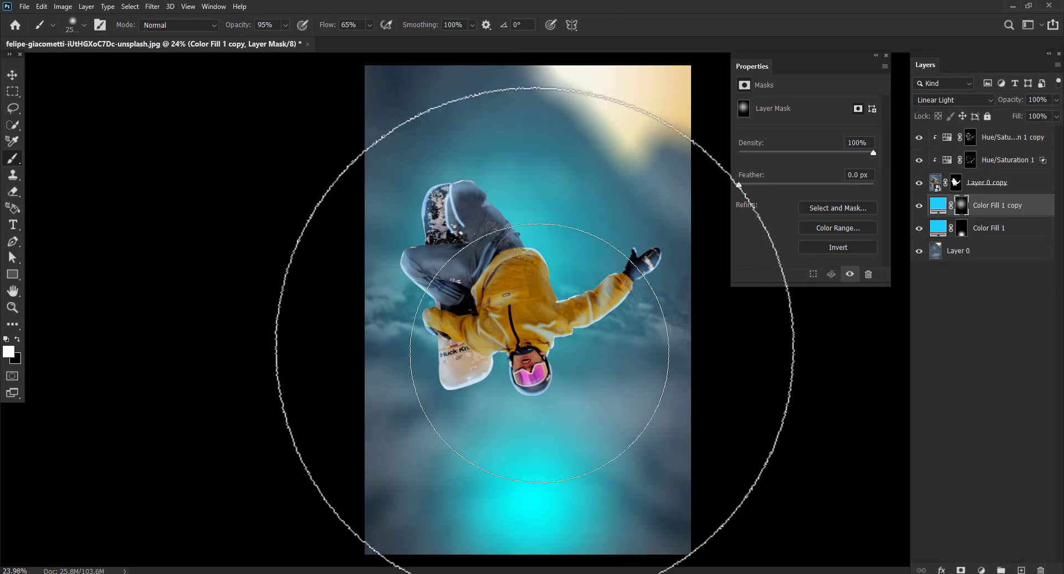
click(536, 344)
Step: Set both Color Fill 1 copy and Color Fill 1 to Vivid Light blending
click(12, 75)
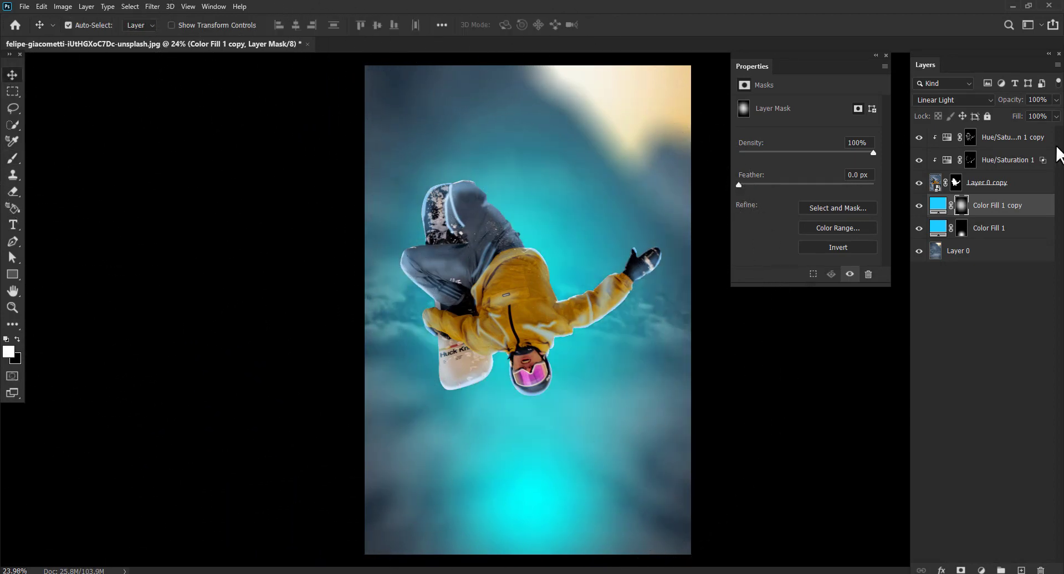
click(953, 100)
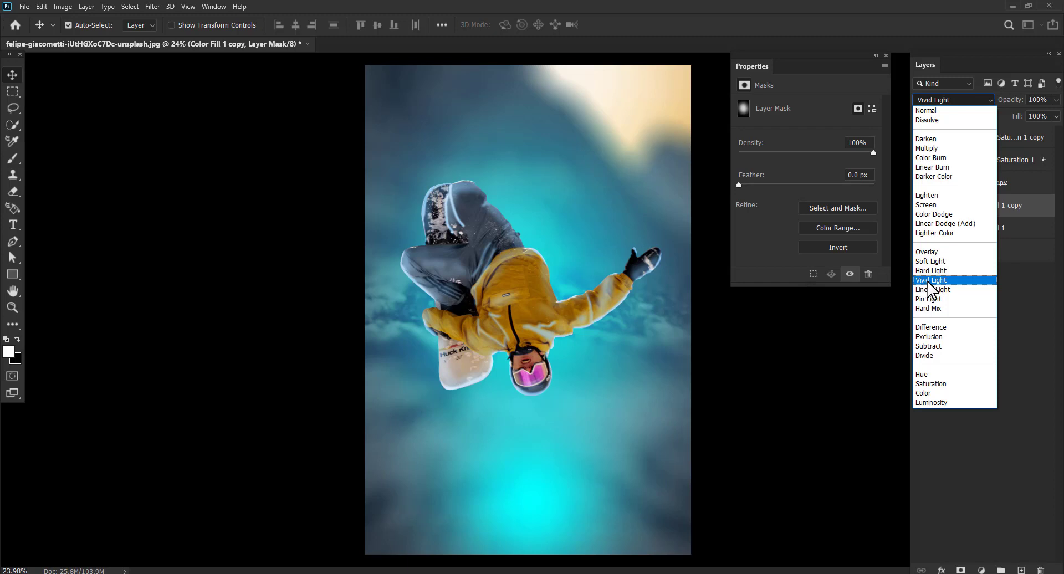
click(931, 280)
click(939, 229)
click(953, 100)
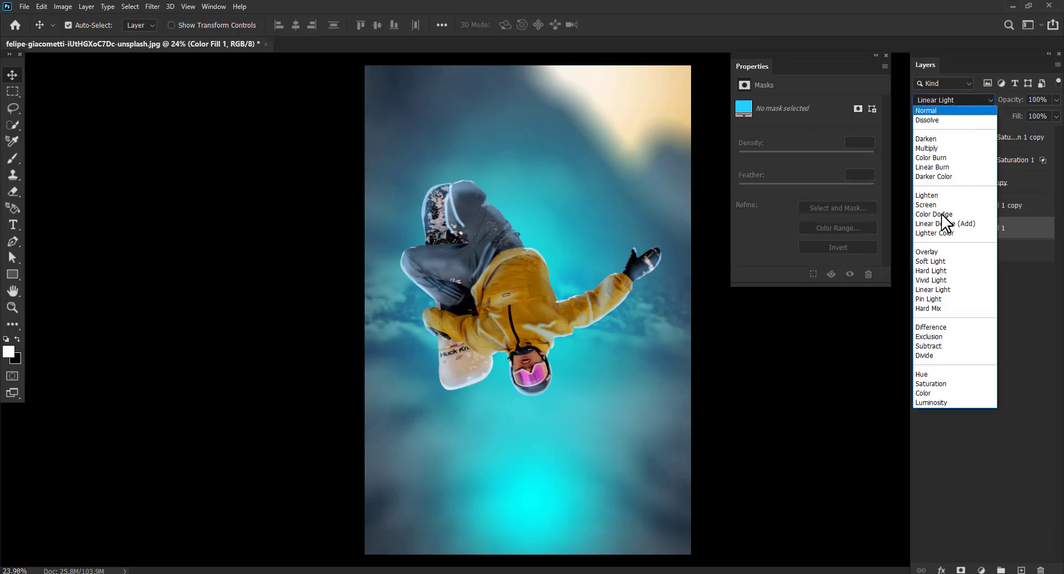
click(935, 281)
Step: Lower the fill opacity and paint more cyan glow across the lower image on Color Fill 1's mask
click(539, 213)
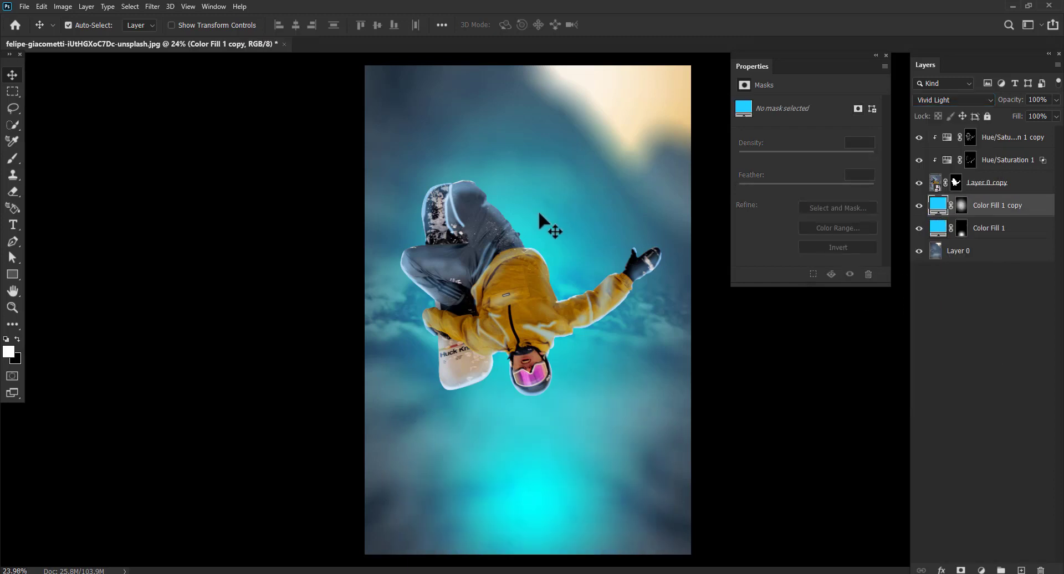
drag(1055, 100, 1028, 112)
click(962, 227)
key(b)
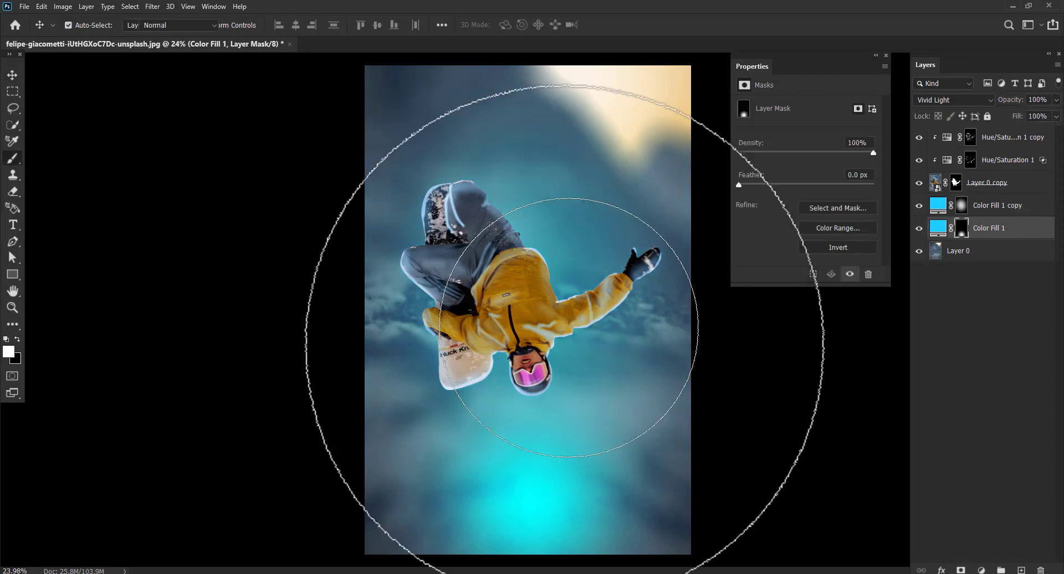
mouse_move(637, 521)
mouse_down()
mouse_move(581, 565)
mouse_move(310, 565)
mouse_up()
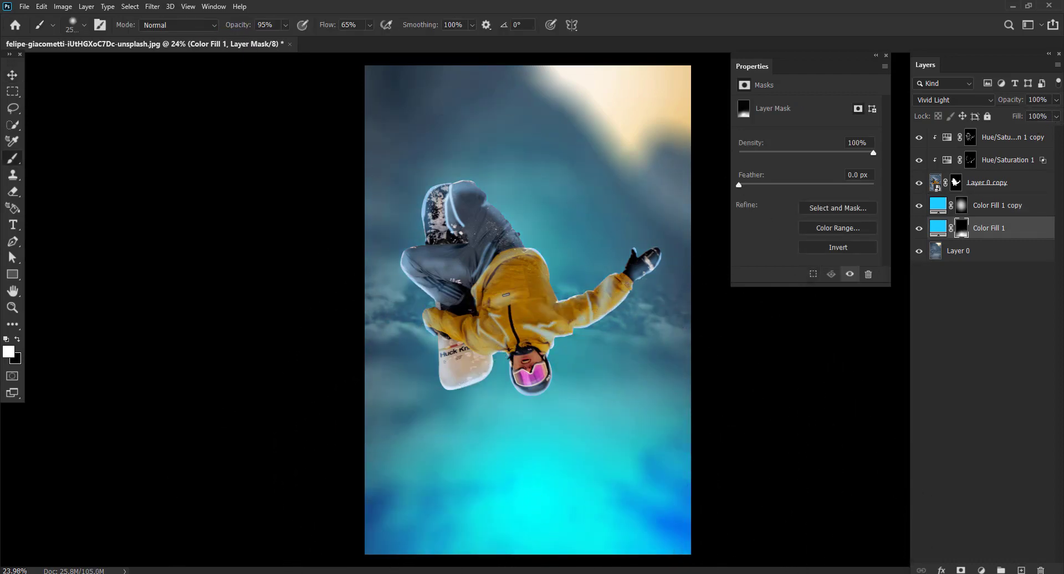
Step: Nudge Hue/Saturation 1's hue to 205 and lower the hue of its copy
key(v)
click(949, 163)
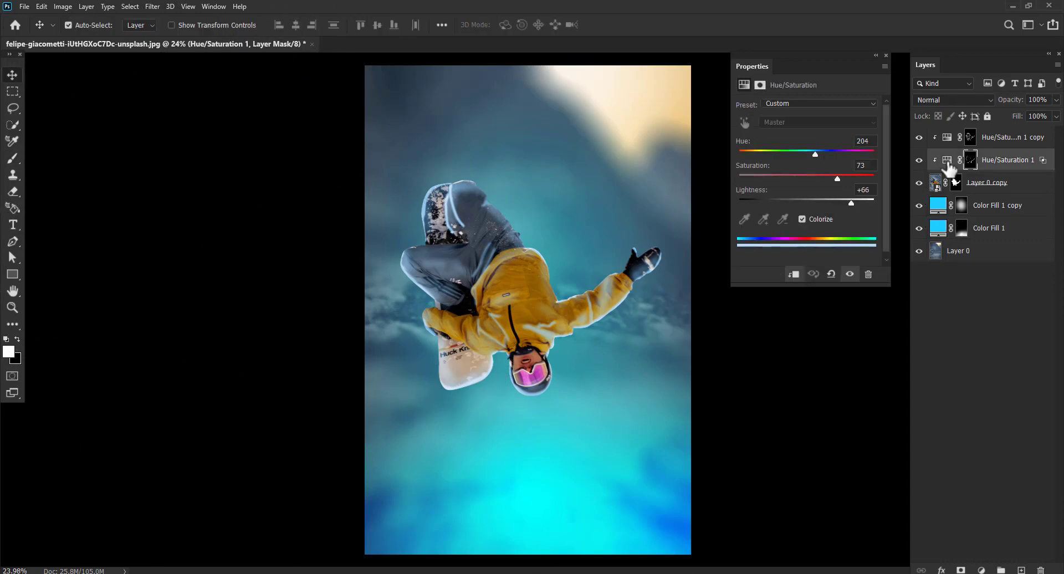
click(948, 164)
mouse_move(815, 154)
mouse_down()
mouse_move(831, 178)
mouse_move(813, 155)
mouse_up()
click(1003, 137)
click(946, 137)
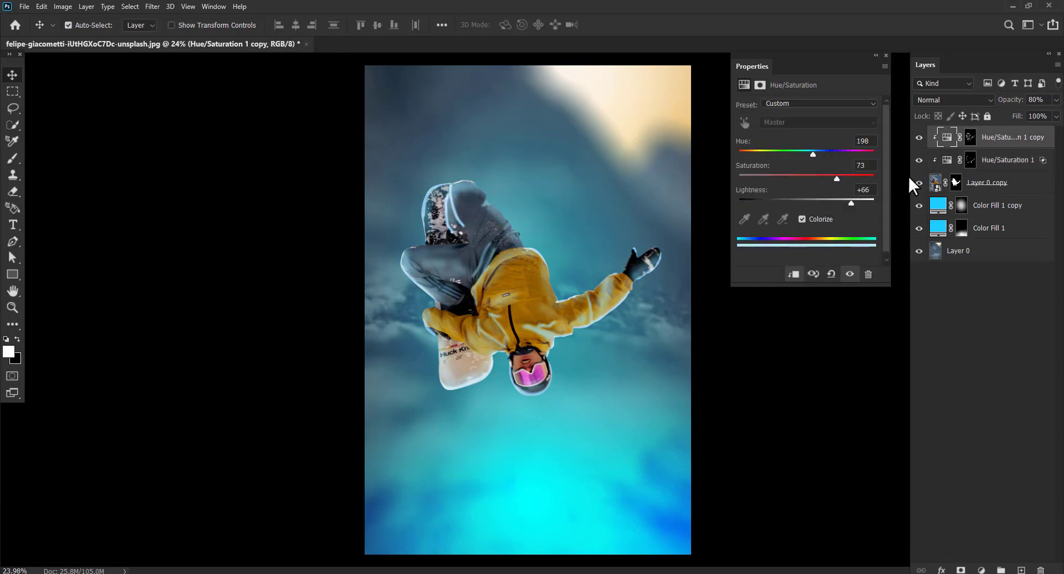
Step: Add a Curves layer and raise two points on the Blue channel for bluer shadows
click(981, 569)
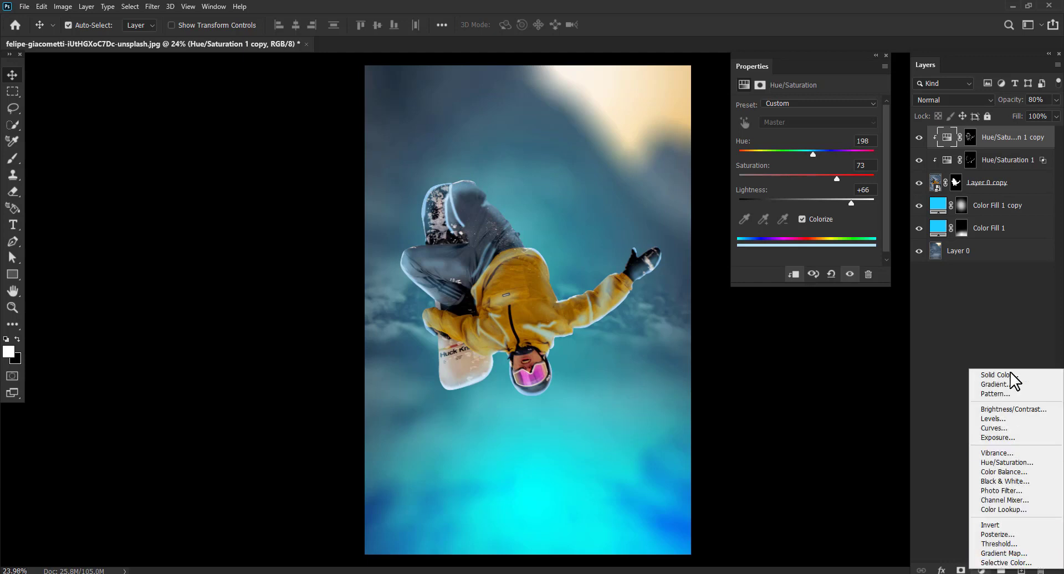
click(1005, 427)
click(830, 122)
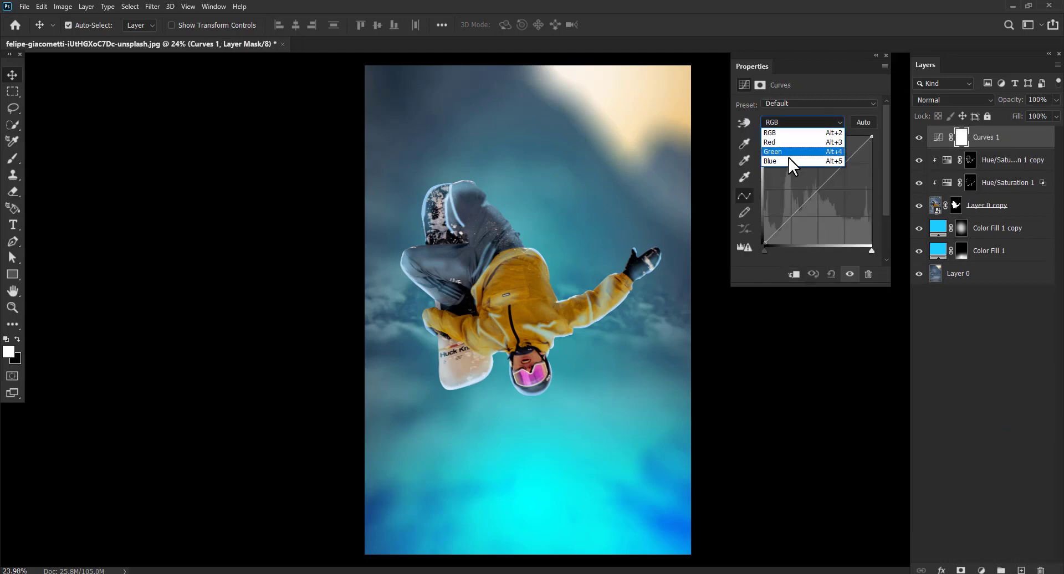
click(790, 158)
drag(840, 167, 841, 159)
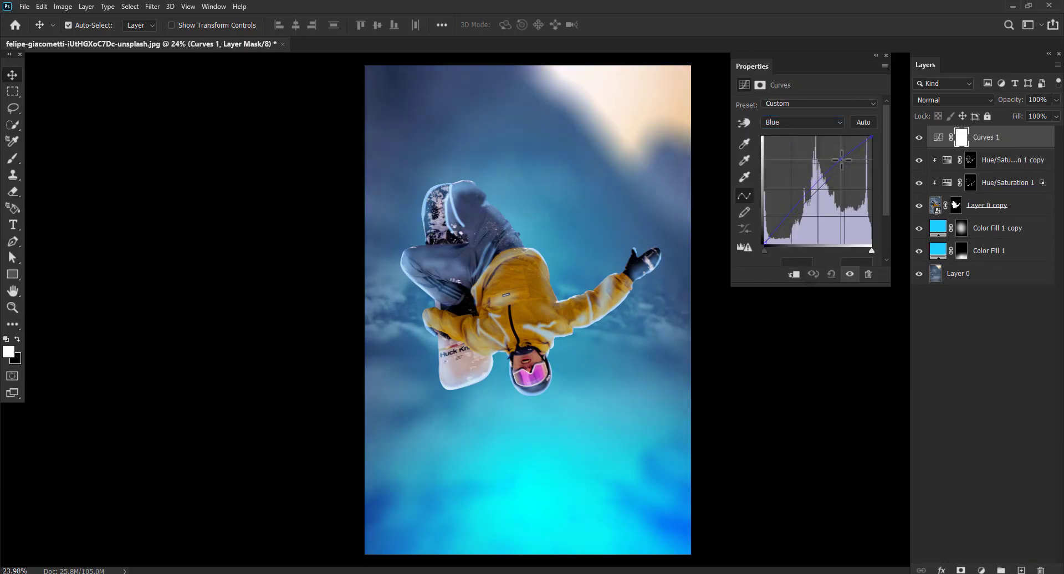
drag(781, 224, 782, 214)
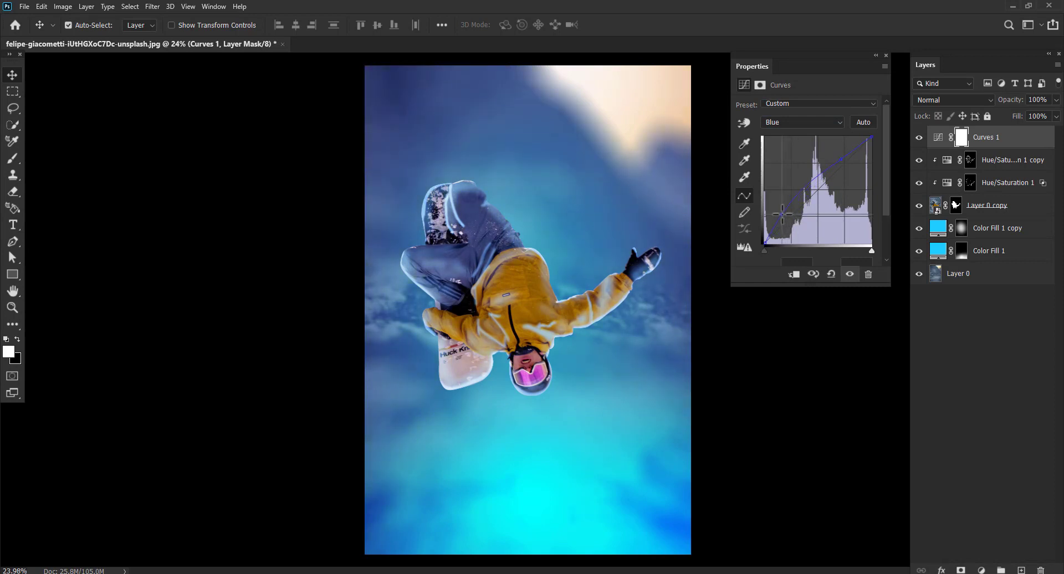
click(937, 136)
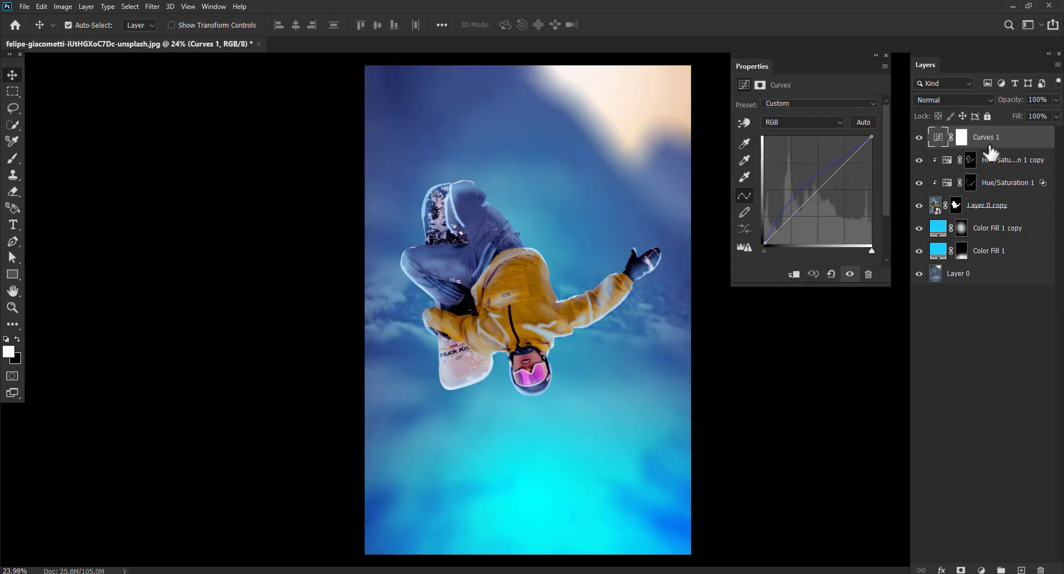
click(981, 569)
Step: Add a Channel Mixer with Red output set to Red +79, Green +21, Blue +26
click(1009, 500)
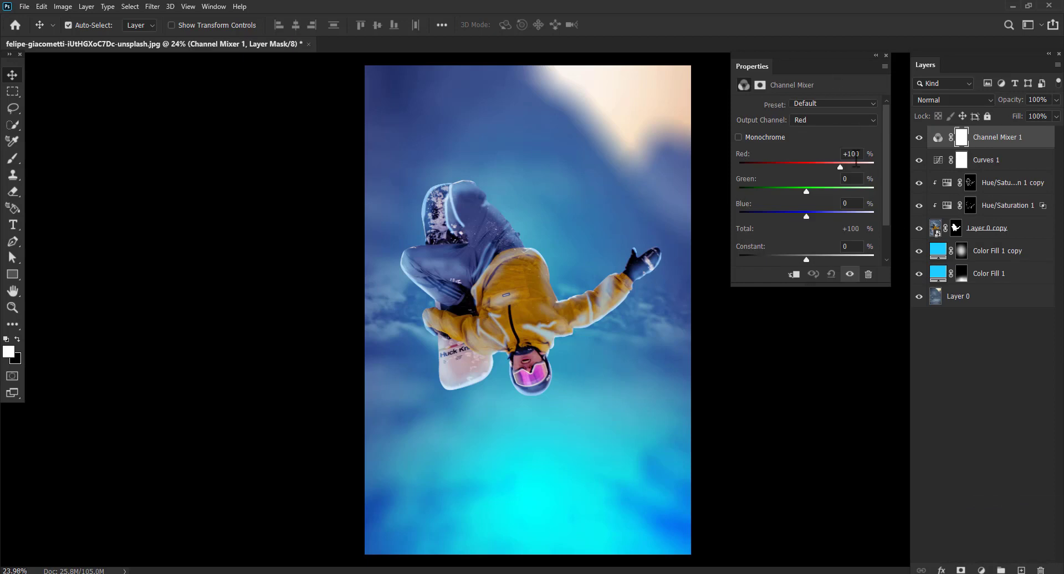
drag(806, 216, 816, 216)
drag(826, 167, 815, 216)
Step: Add a Levels layer set to 13, 1.17 and 214
click(981, 570)
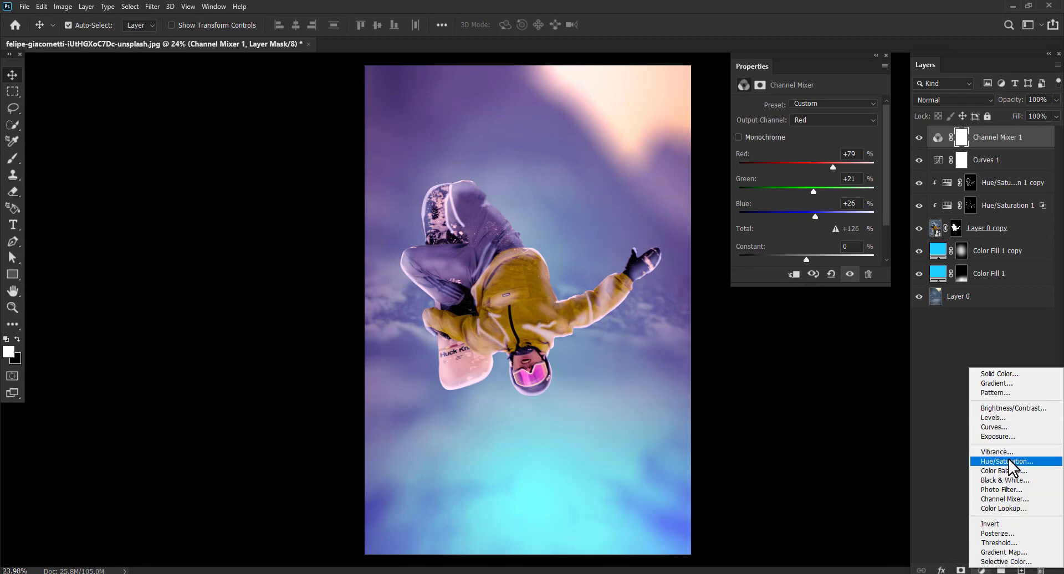
click(1004, 433)
drag(863, 190, 851, 190)
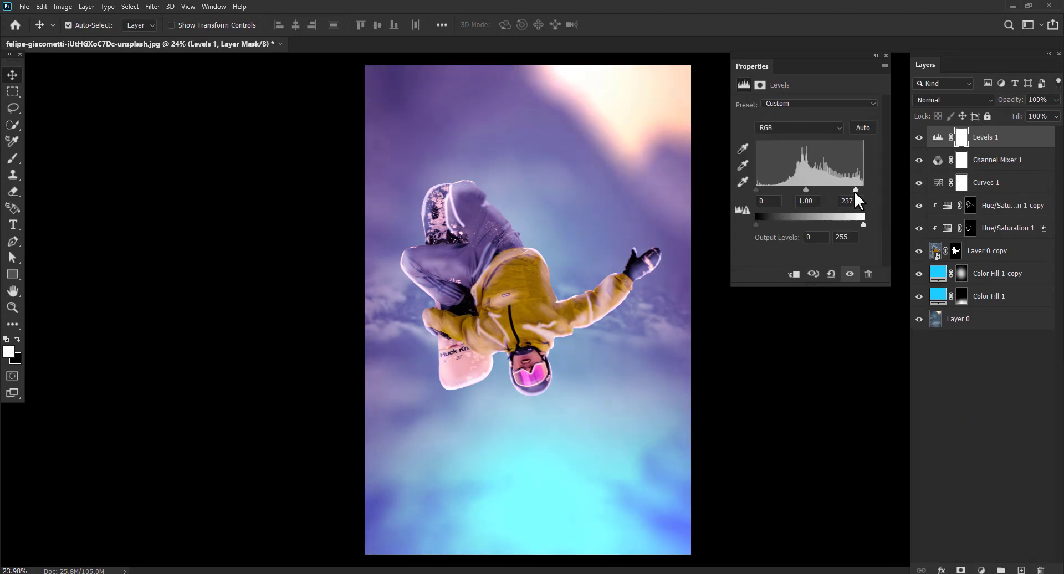
drag(756, 190, 761, 189)
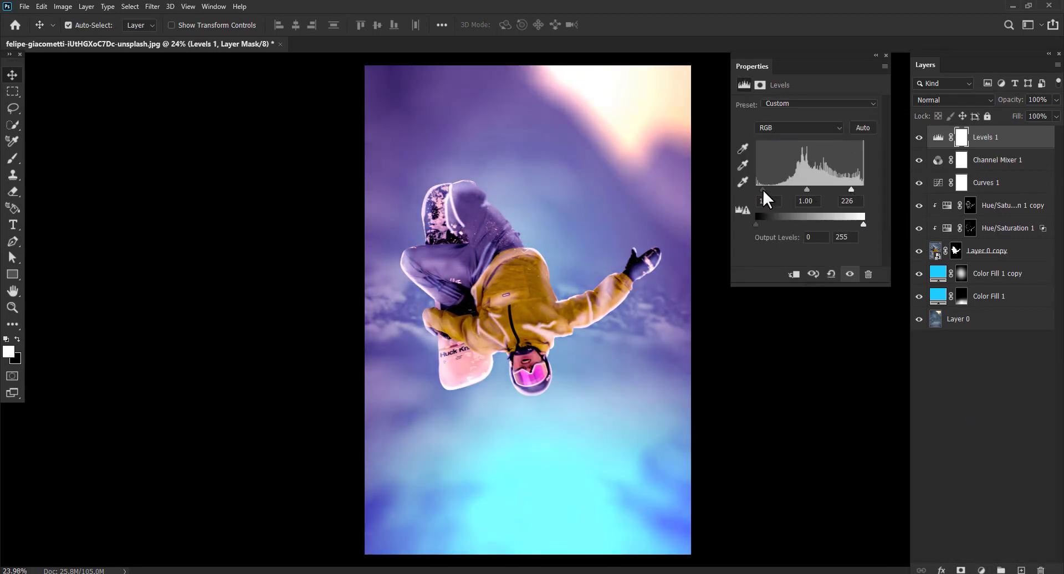
drag(851, 190, 847, 189)
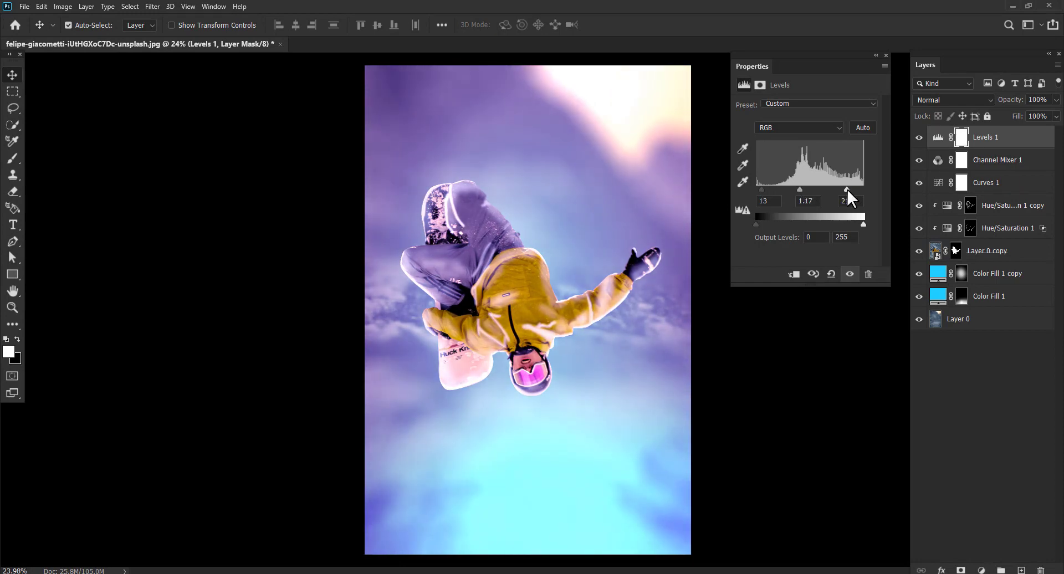
Step: Add Curves 2, bending the curve down to darken midtones
click(981, 569)
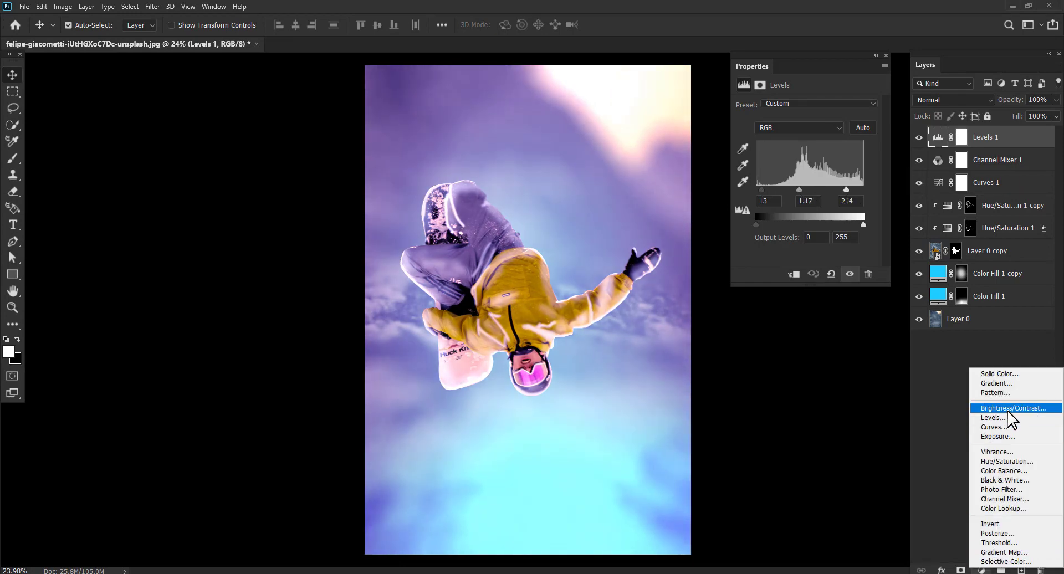
click(1010, 431)
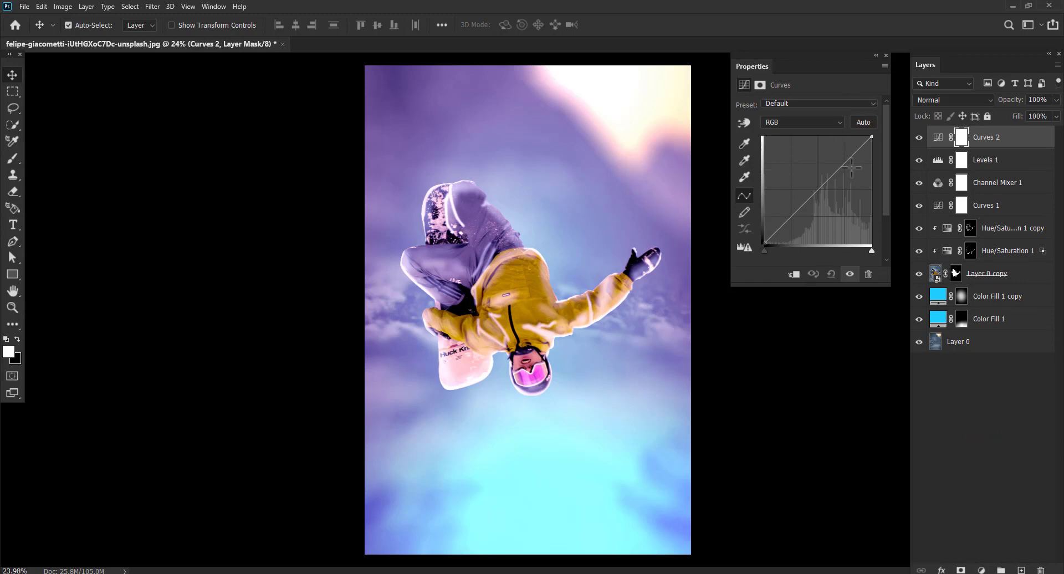
drag(851, 167, 851, 163)
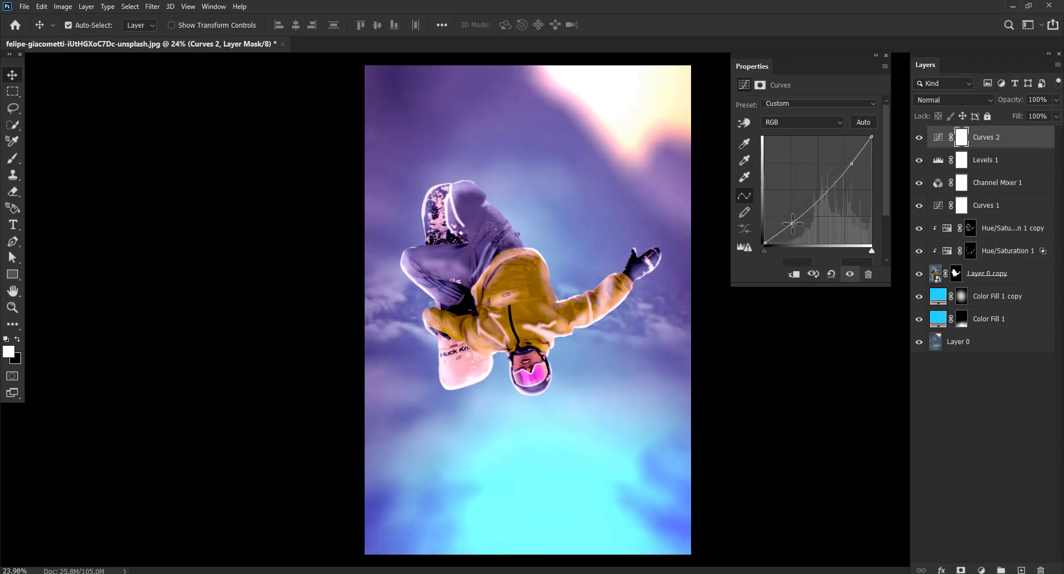
click(970, 228)
key(b)
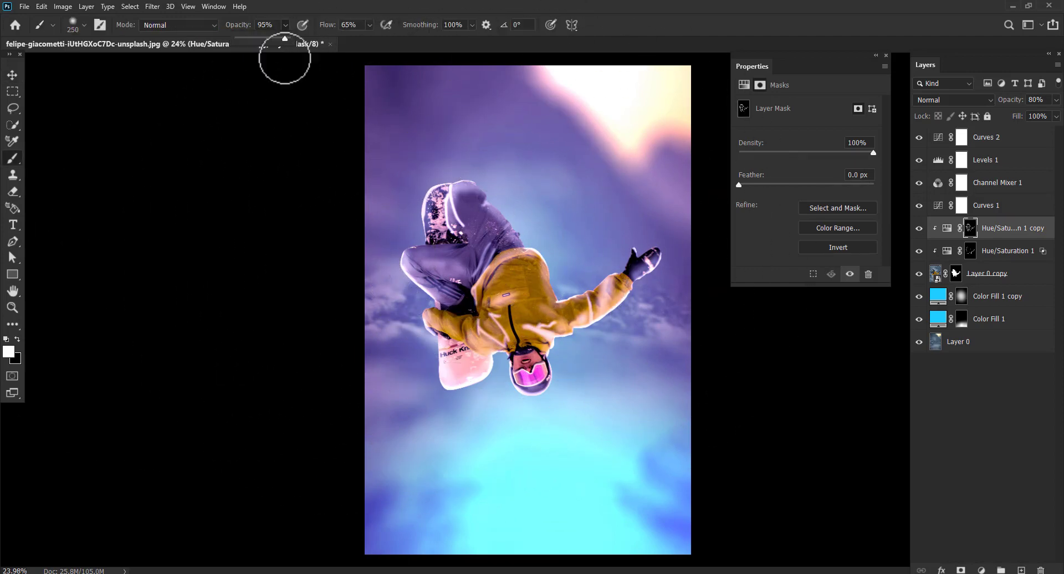
Step: At 28% opacity and brush size 125, paint the Hue/Saturation 1 copy mask over hood, arm and jacket
drag(285, 25, 249, 41)
click(367, 25)
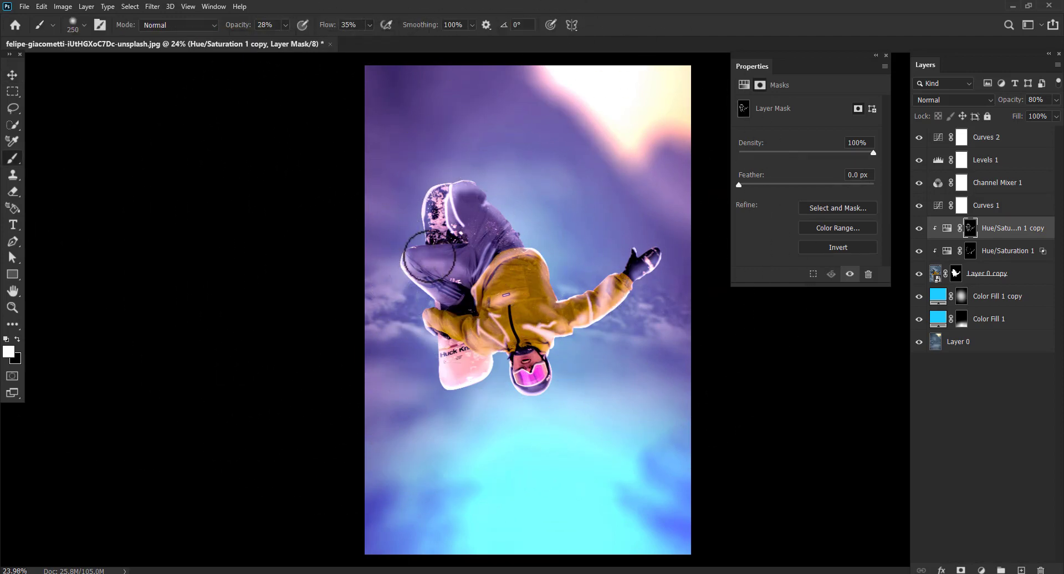
drag(421, 244, 501, 190)
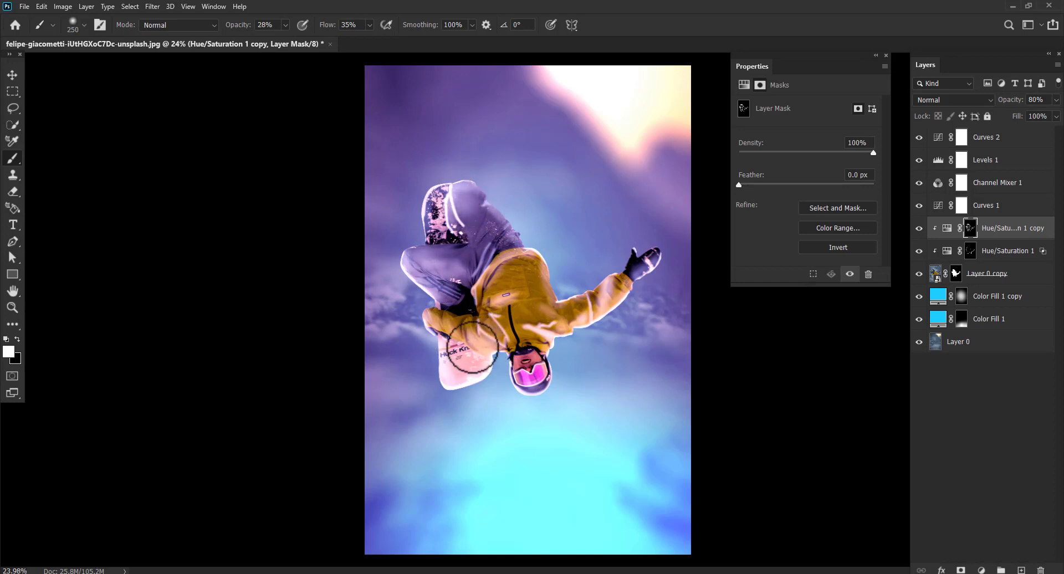
key(bracketleft)
key(bracketleft)
key(bracketleft)
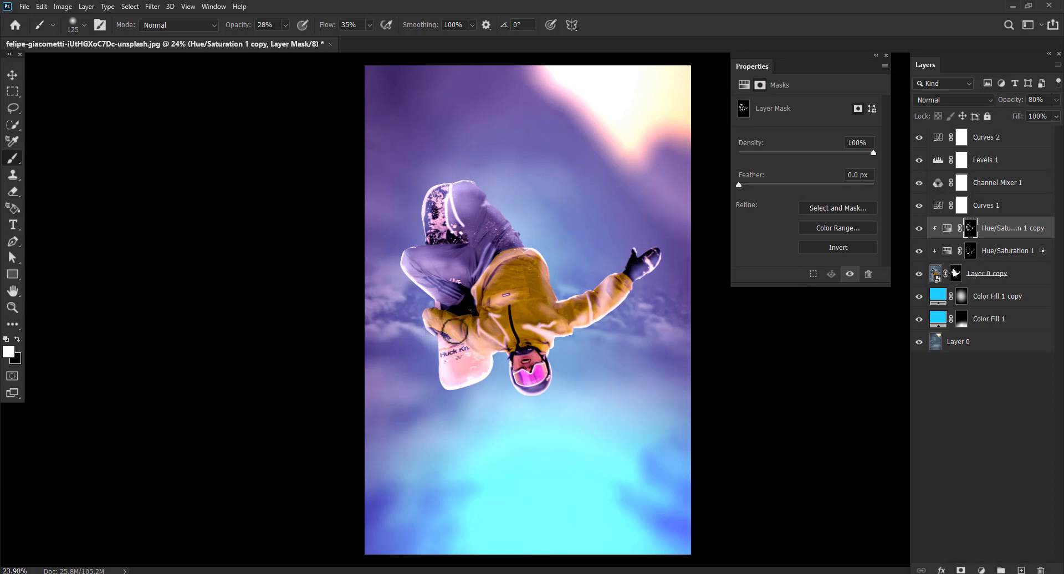
drag(577, 330, 595, 324)
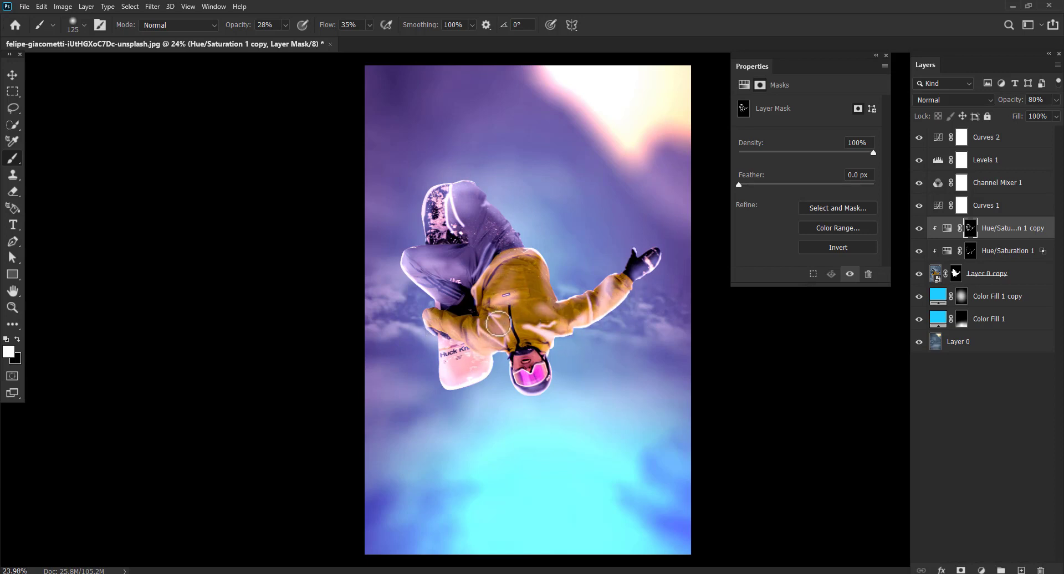
drag(293, 35, 293, 35)
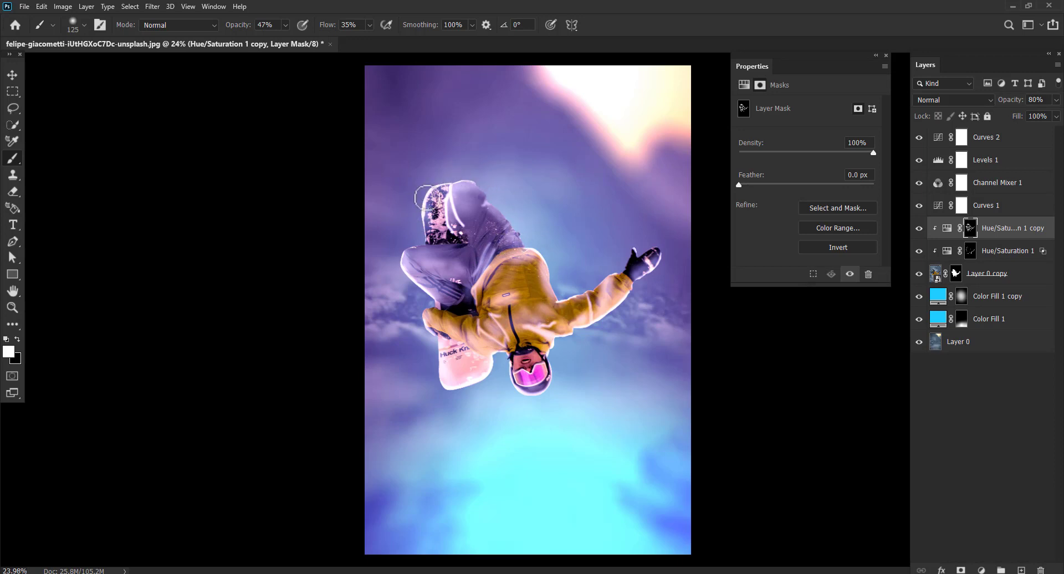
Step: Paint over the hood on the Hue/Saturation 1 mask
click(1003, 250)
text(22)
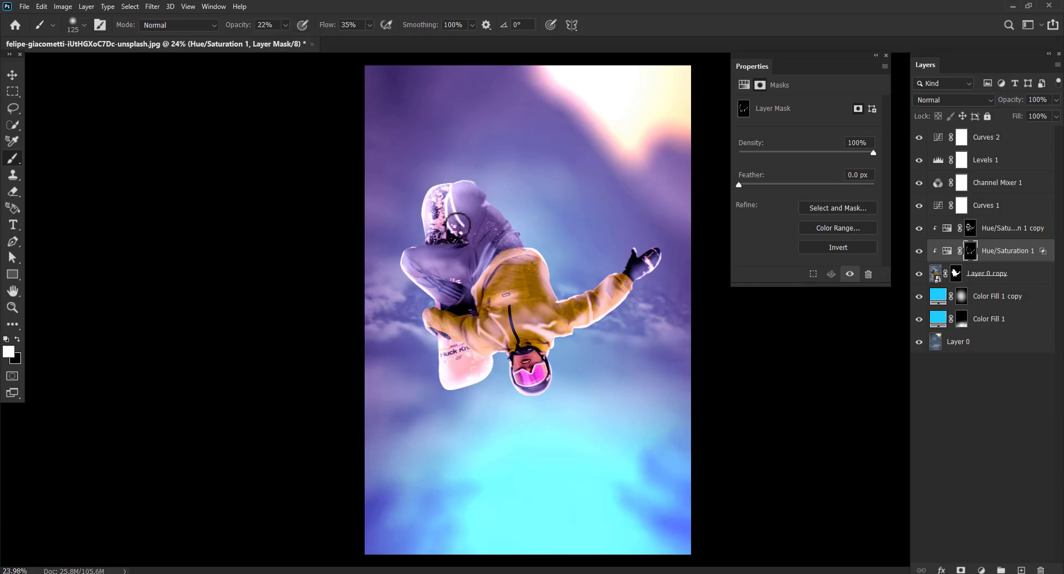
drag(470, 203, 451, 177)
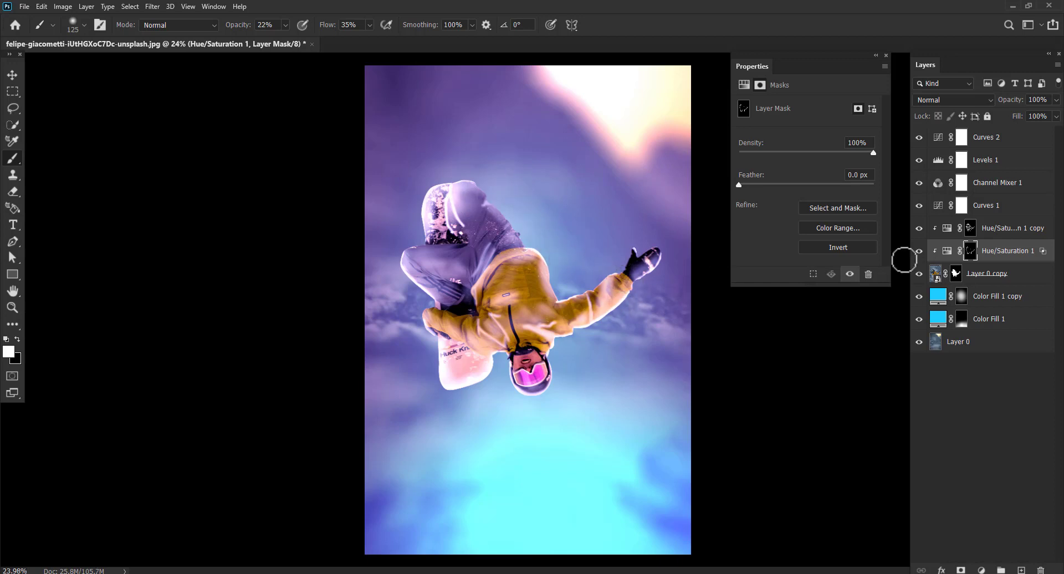
click(992, 136)
click(981, 569)
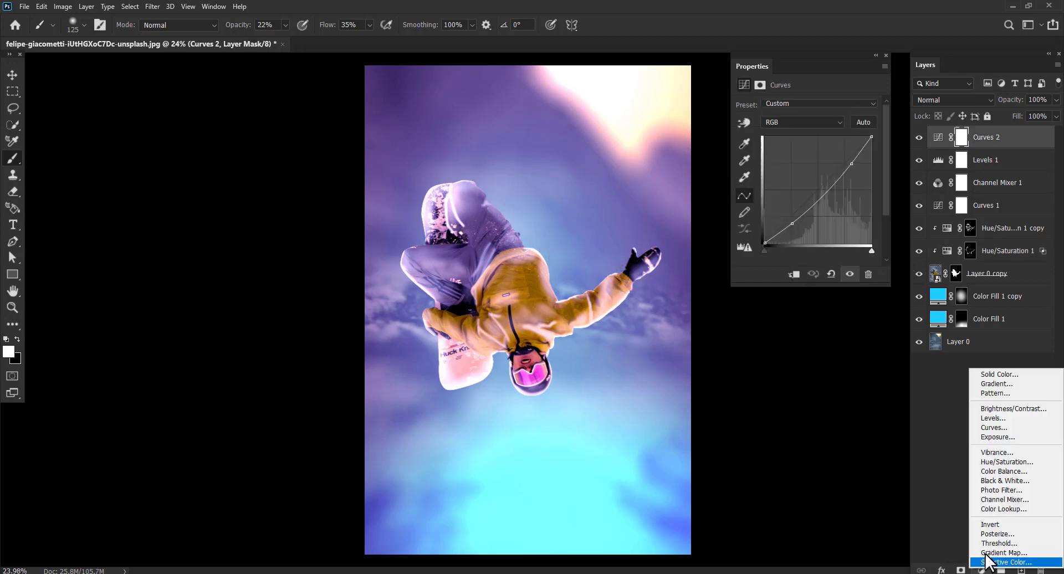
Step: Add an Exposure layer at -0.98 exposure, 0.0656 offset and 0.61 gamma
click(1008, 436)
mouse_move(806, 161)
mouse_down()
mouse_move(783, 160)
mouse_move(810, 137)
mouse_move(797, 138)
mouse_up()
drag(807, 186, 828, 187)
click(797, 162)
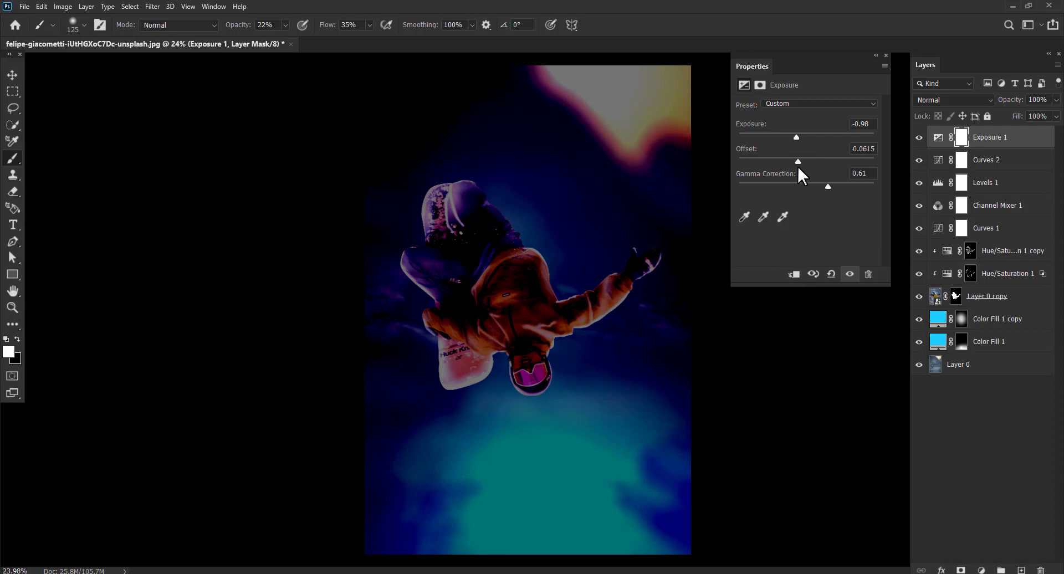
Step: Move Exposure 1 below Curves 1 and clip it to the Hue/Saturation layers beneath
drag(989, 137, 981, 238)
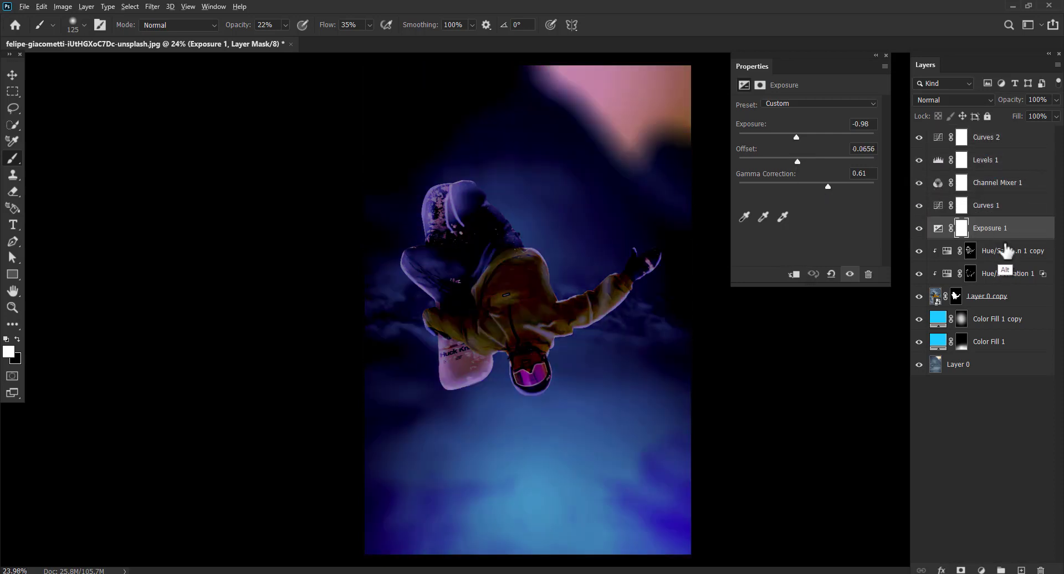
click(1006, 250)
click(1007, 237)
alt+click(1008, 238)
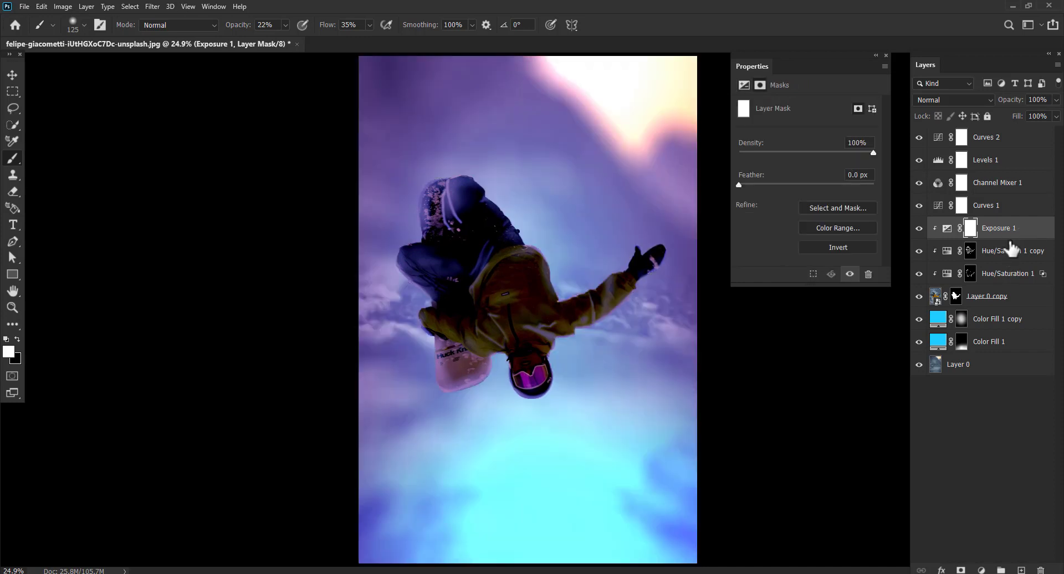
Step: Invert the Exposure 1 mask to black and paint exposure back onto the arm and hood
key(ctrl+i)
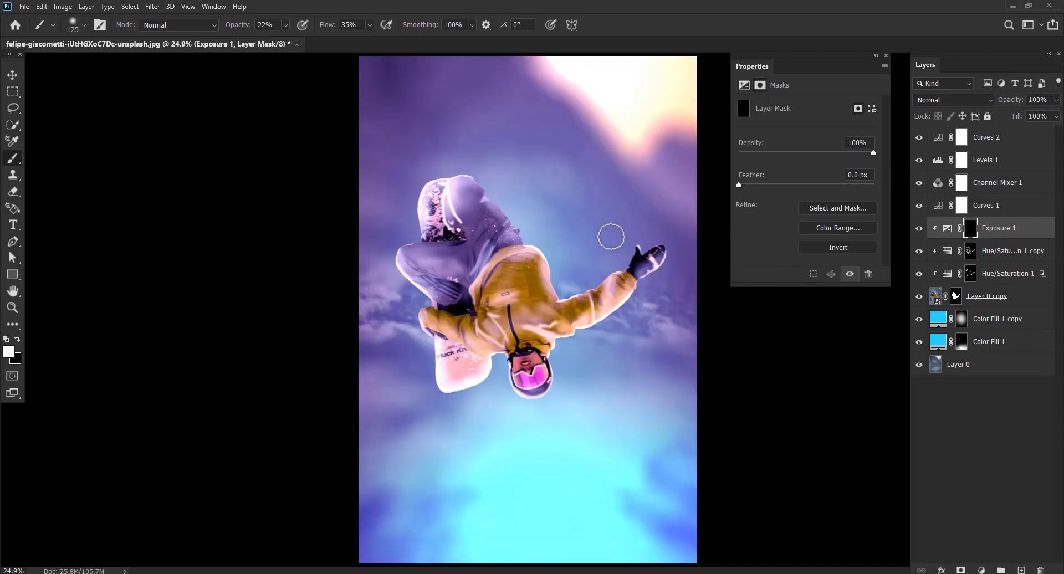
mouse_move(556, 285)
mouse_down()
mouse_move(603, 282)
mouse_move(641, 260)
mouse_move(588, 291)
mouse_move(469, 287)
mouse_move(477, 318)
mouse_move(432, 306)
mouse_move(463, 314)
mouse_move(476, 293)
mouse_move(536, 351)
mouse_move(512, 344)
mouse_up()
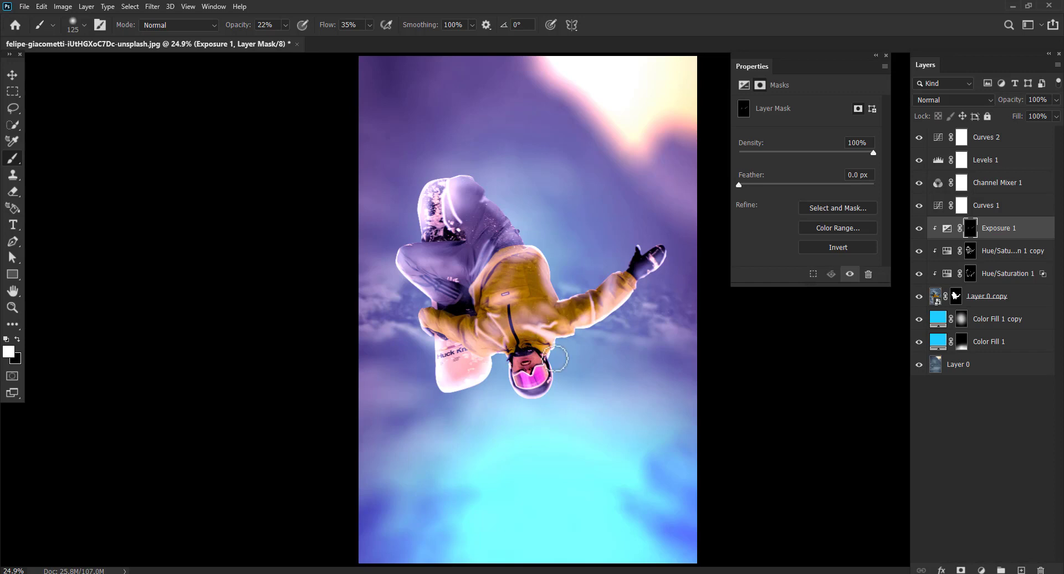
drag(454, 219, 435, 225)
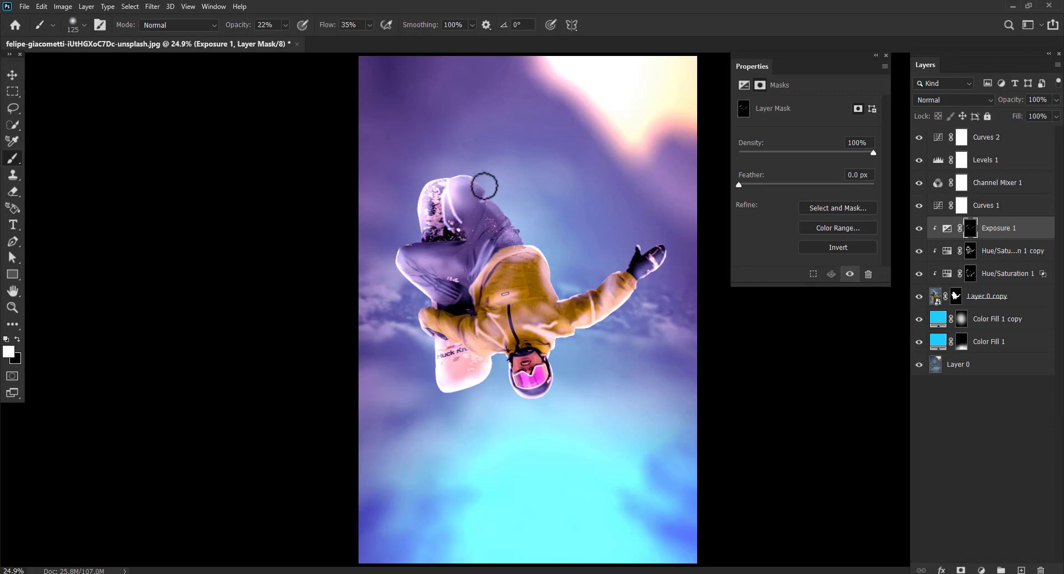
Step: Mask part of the hood on Hue/Saturation 1 and brighten the hood on the Exposure 1 mask
click(975, 271)
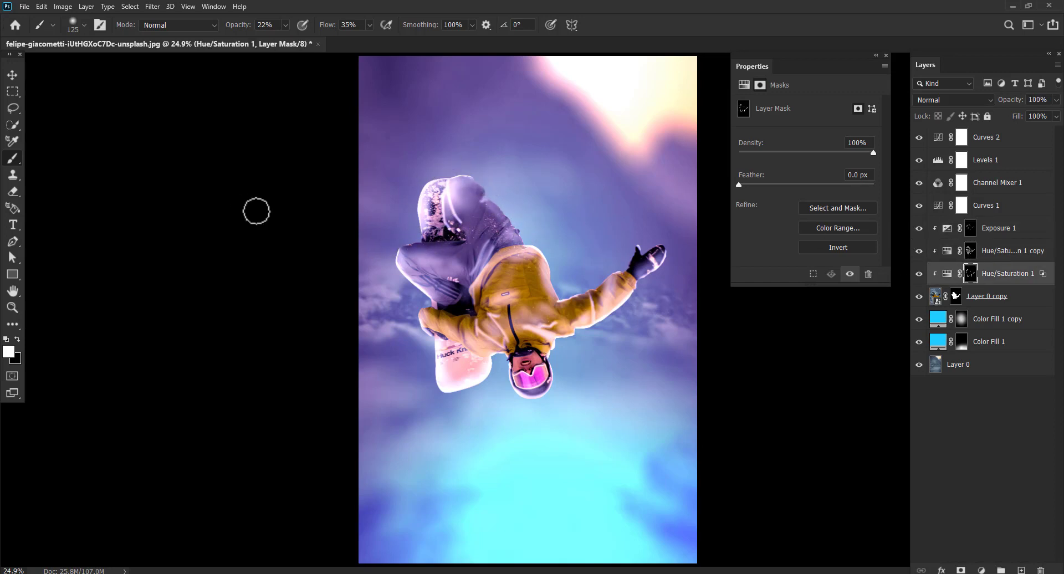
click(17, 338)
drag(440, 185, 451, 191)
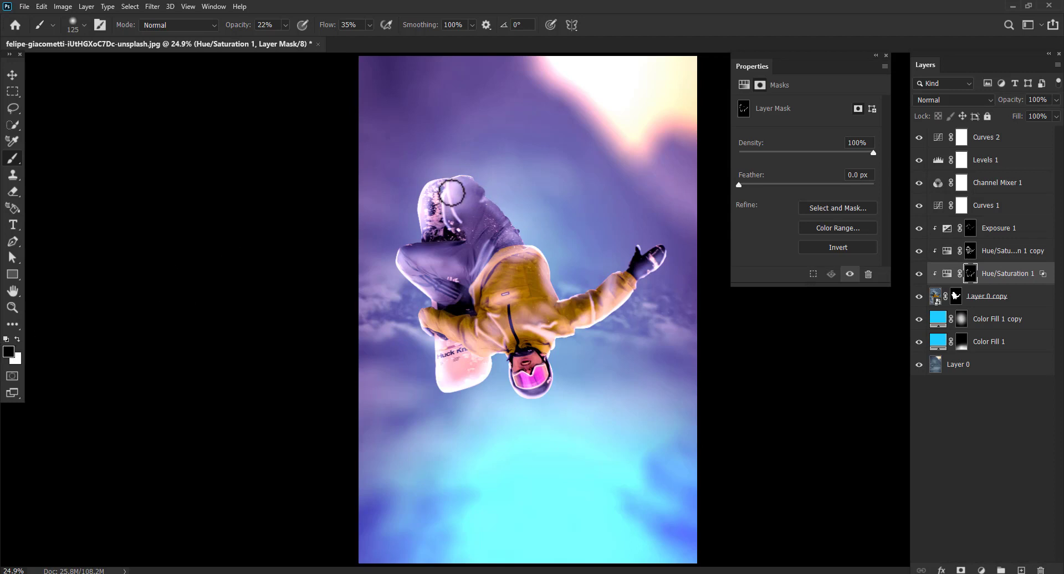
click(970, 252)
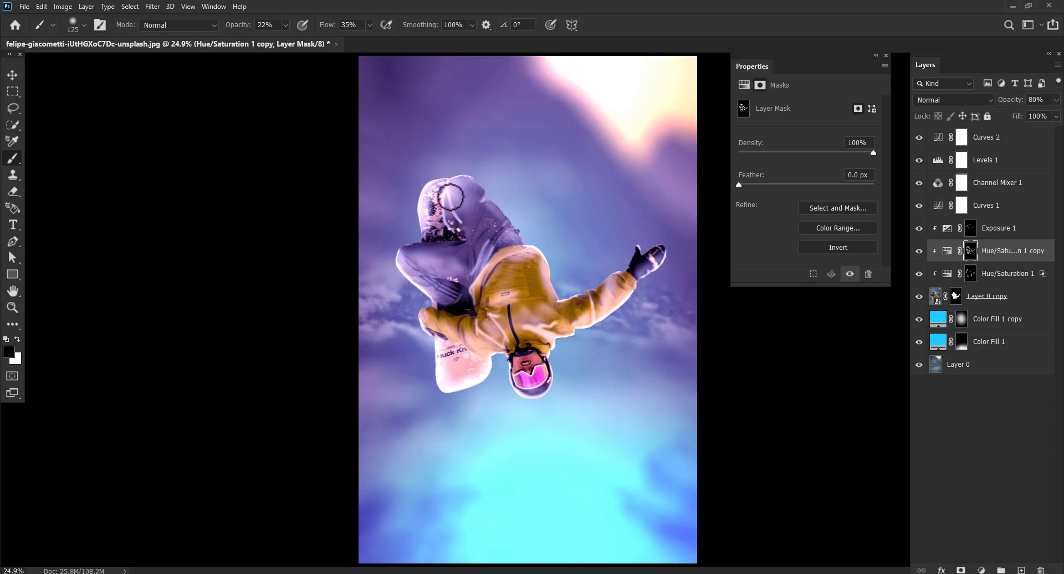
click(969, 228)
click(17, 339)
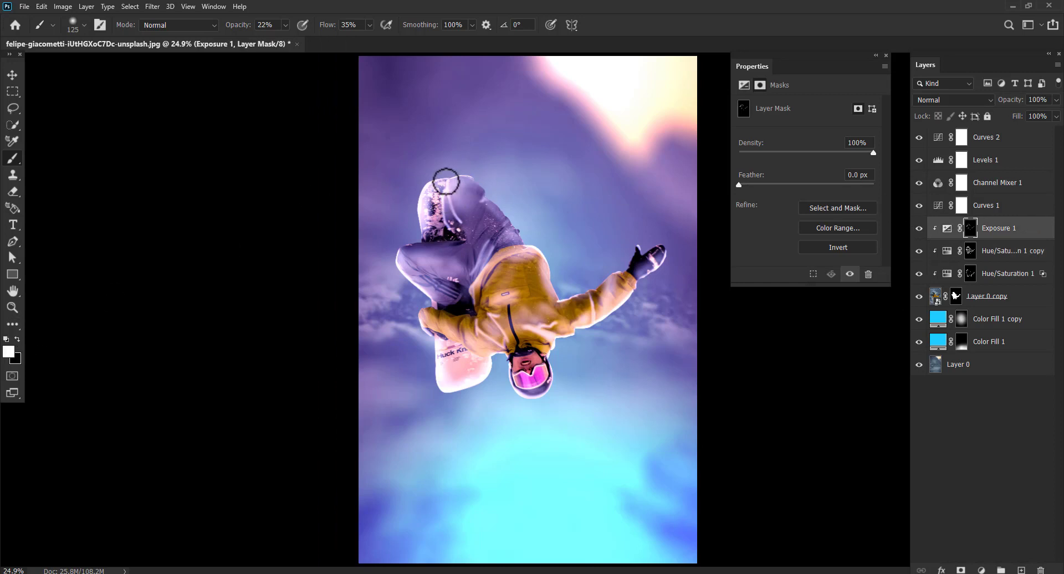
drag(446, 181, 454, 220)
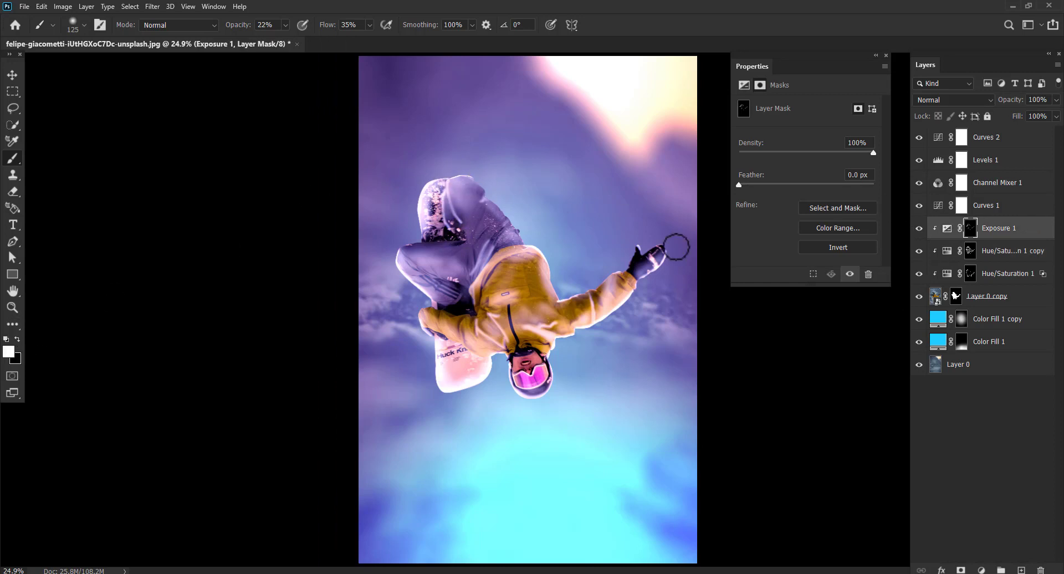
Step: Faintly mask the hood with black on the Hue/Saturation 1 copy mask
click(970, 273)
key(x)
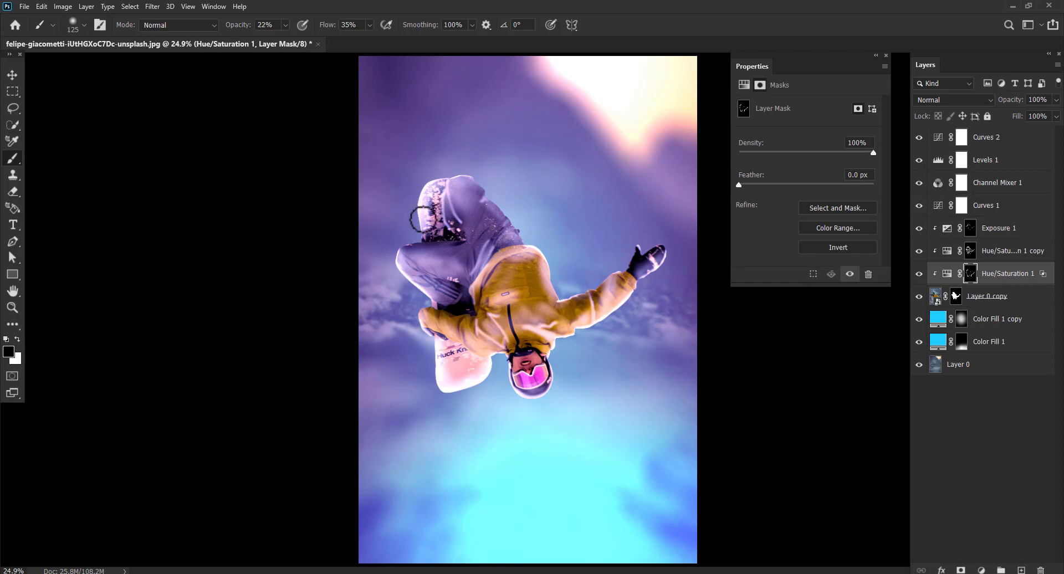
key(alt+bracketright)
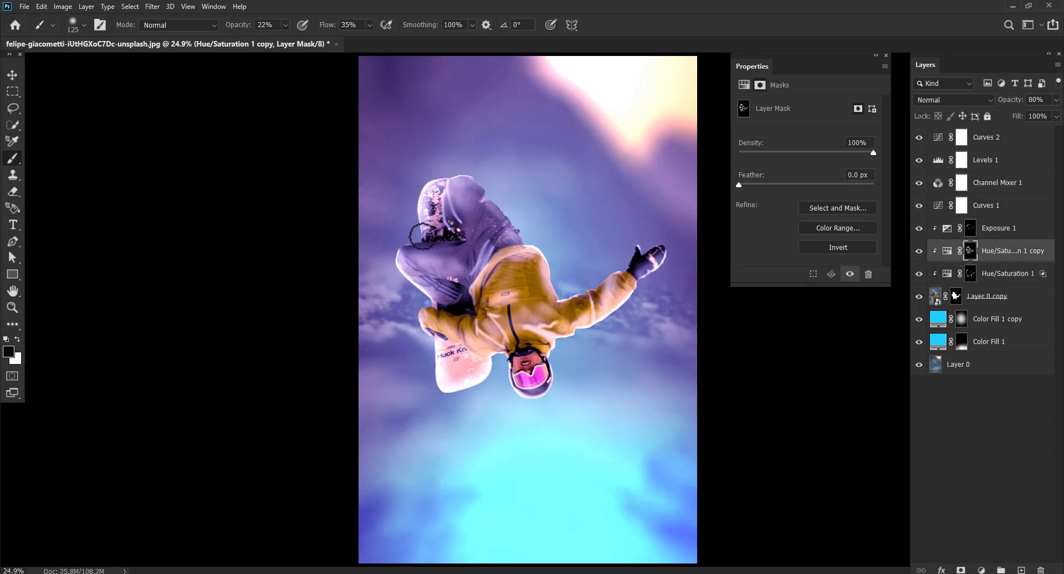
drag(421, 237, 425, 237)
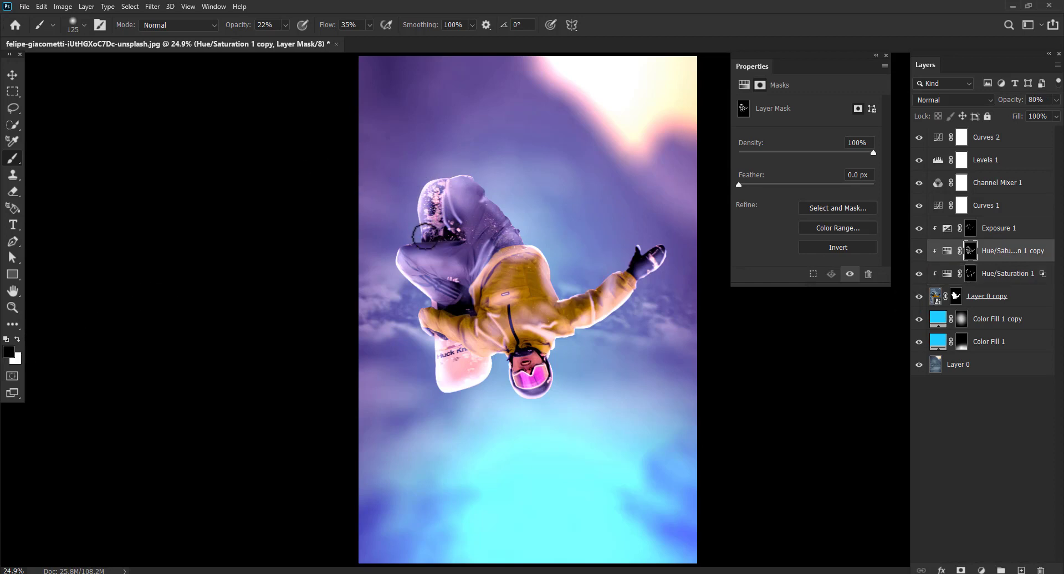
key(alt+bracketright)
key(x)
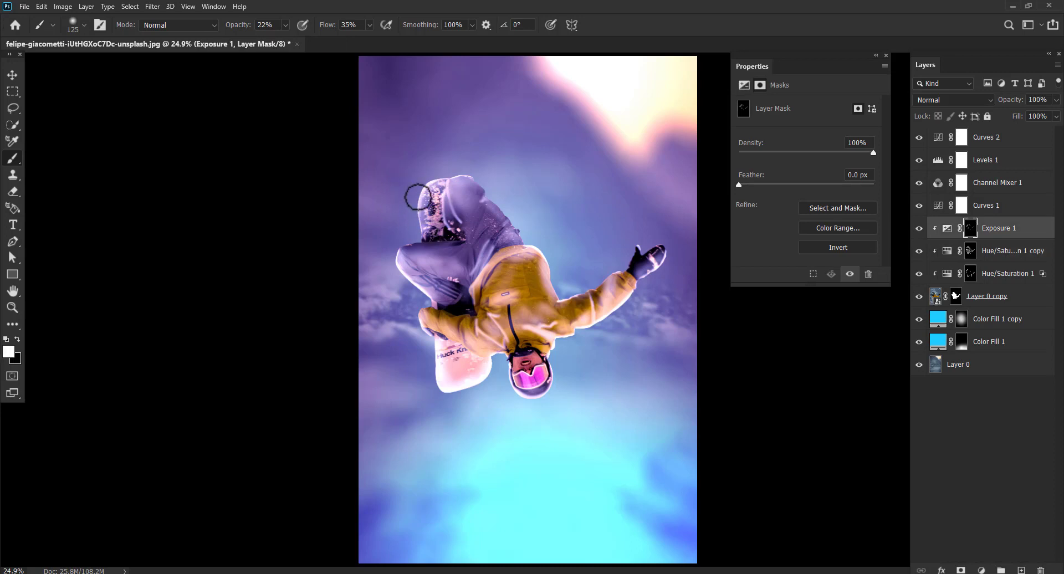
Step: Paint exposure over the hood at 75% opacity and 72% flow, then at 50% opacity
drag(285, 25, 310, 38)
drag(369, 25, 387, 39)
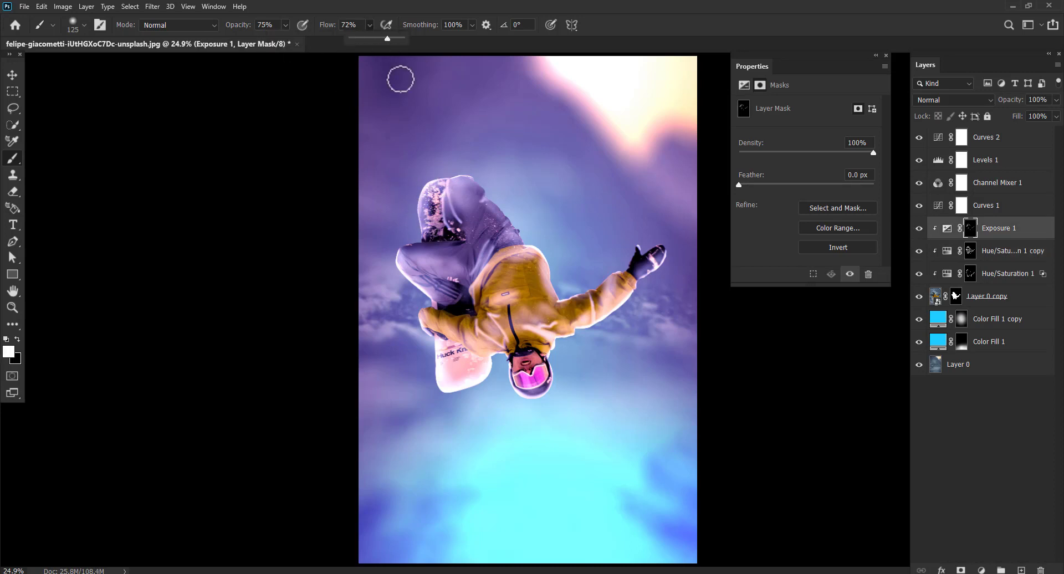
mouse_move(421, 188)
mouse_down()
mouse_move(448, 240)
mouse_move(413, 228)
mouse_up()
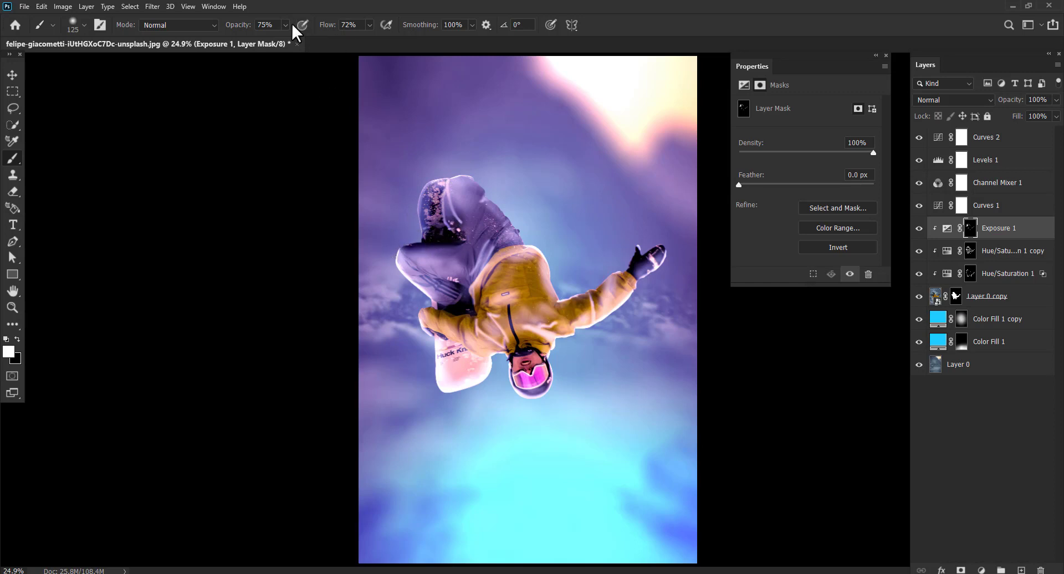
drag(284, 25, 272, 44)
drag(446, 199, 457, 310)
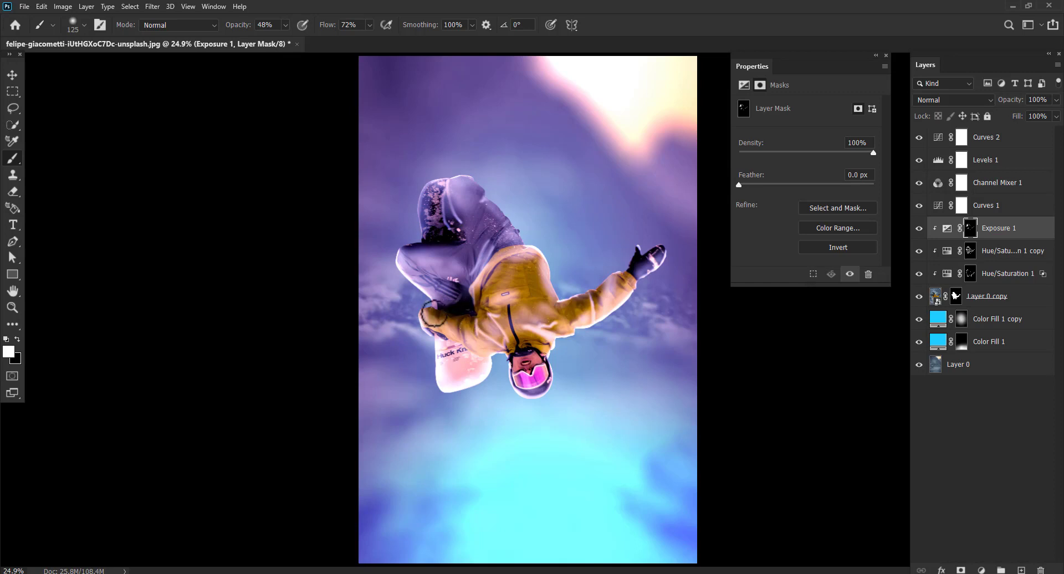
Step: At 45% flow and 40% opacity, paint exposure along the arm to the glove and over the face
click(369, 25)
drag(369, 35, 354, 37)
click(285, 25)
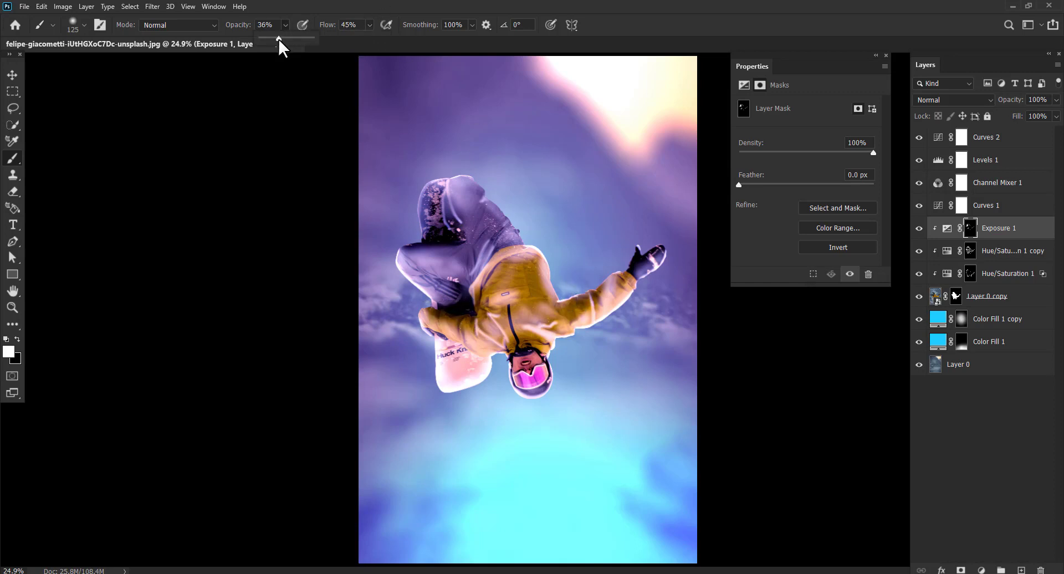
drag(287, 37, 282, 37)
click(562, 299)
drag(604, 285, 661, 245)
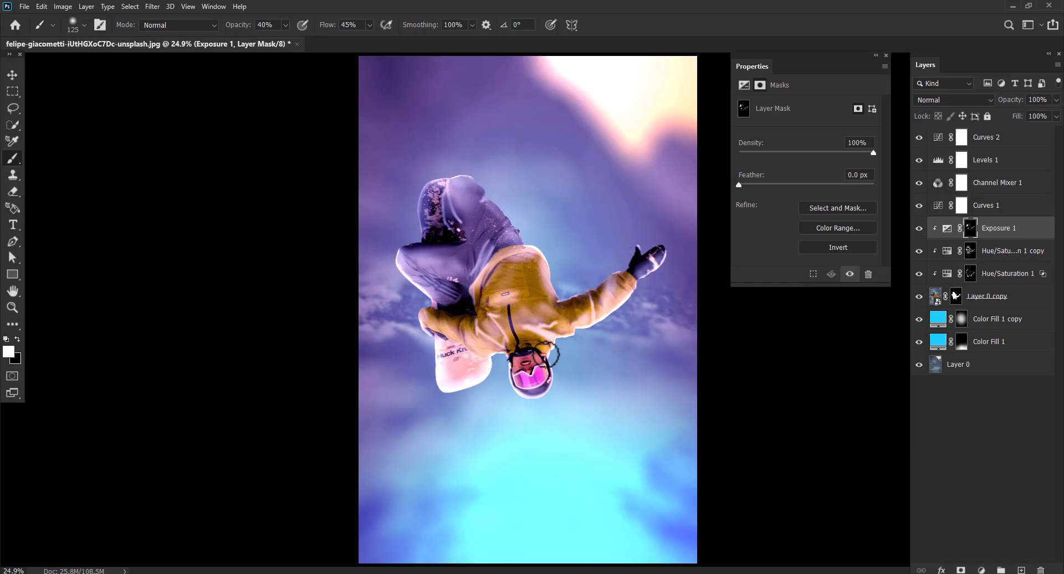
drag(540, 354, 519, 356)
key(bracketleft)
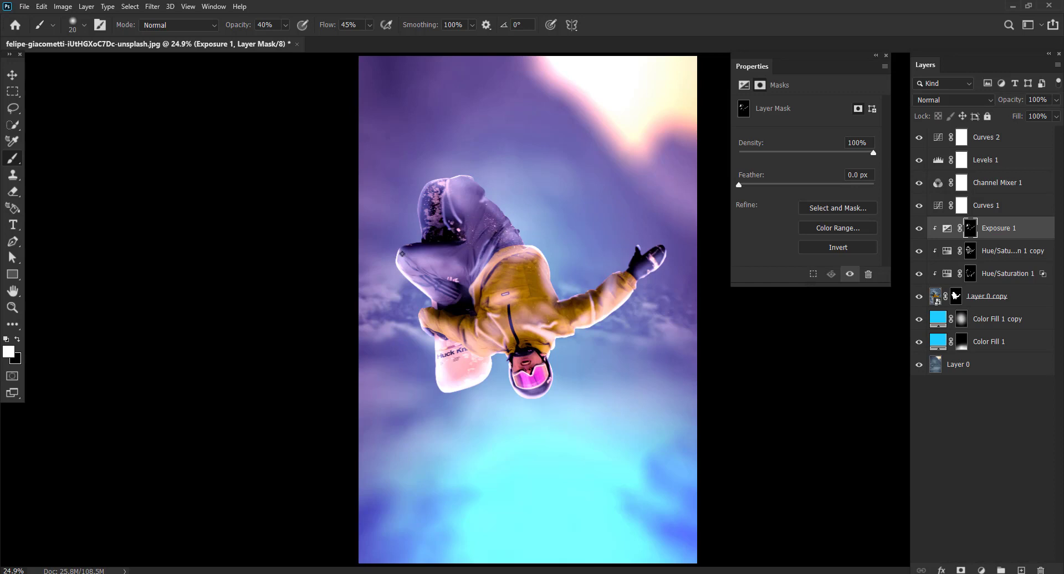
Step: Retune the brush through 24% and 46% to 62% opacity with 63% flow
drag(285, 25, 276, 38)
click(410, 264)
drag(286, 25, 302, 48)
click(611, 283)
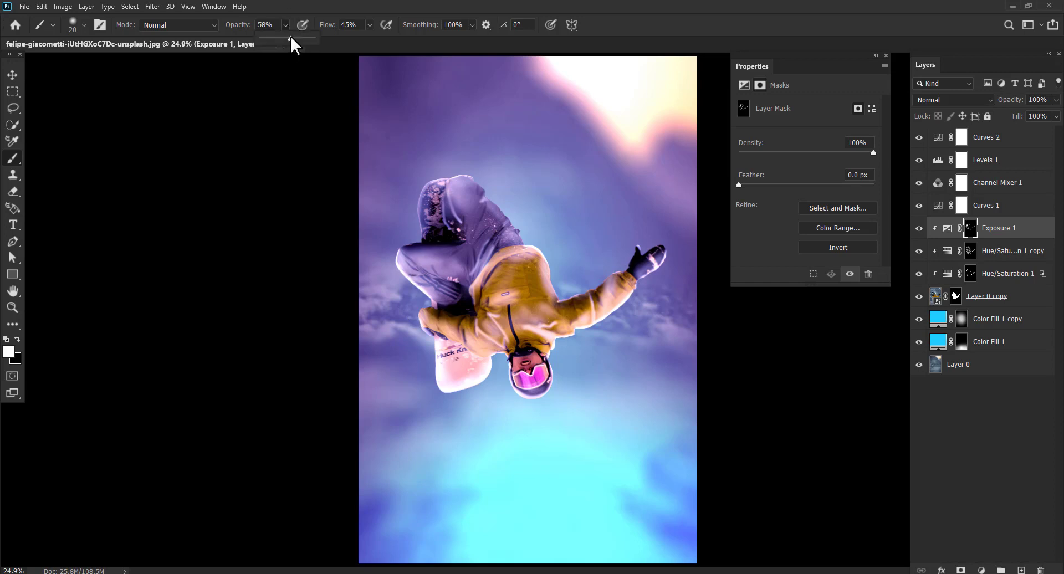
key(6)
key(2)
key(shift+6)
key(shift+3)
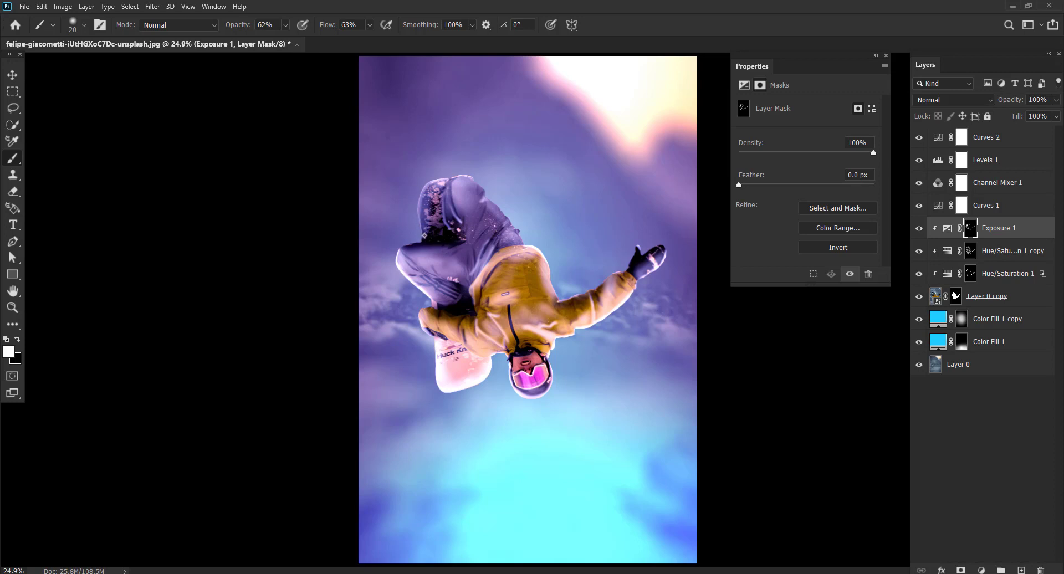
key(z)
drag(600, 294, 641, 304)
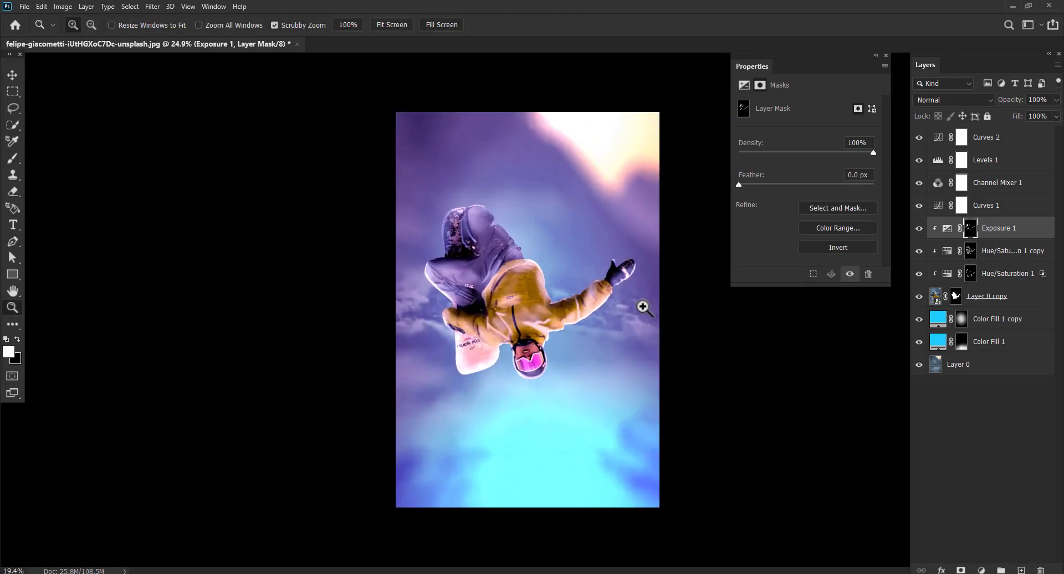
Step: Compare Hue/Saturation 1 copy on and off and set its opacity to 53%
click(12, 74)
click(997, 251)
click(919, 250)
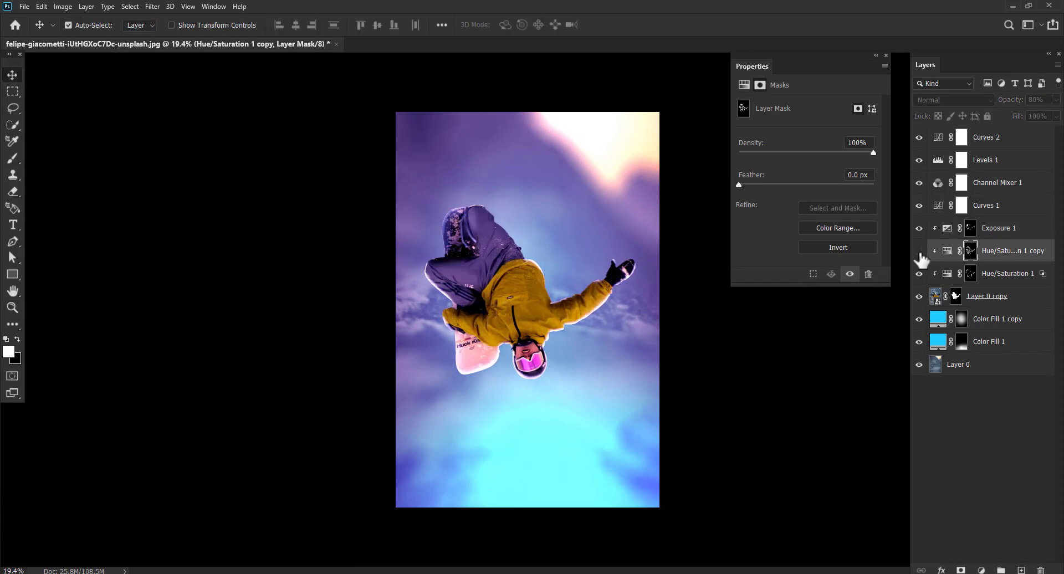
click(919, 250)
click(1055, 100)
mouse_move(1051, 113)
mouse_down()
mouse_move(1062, 118)
mouse_move(1032, 113)
mouse_up()
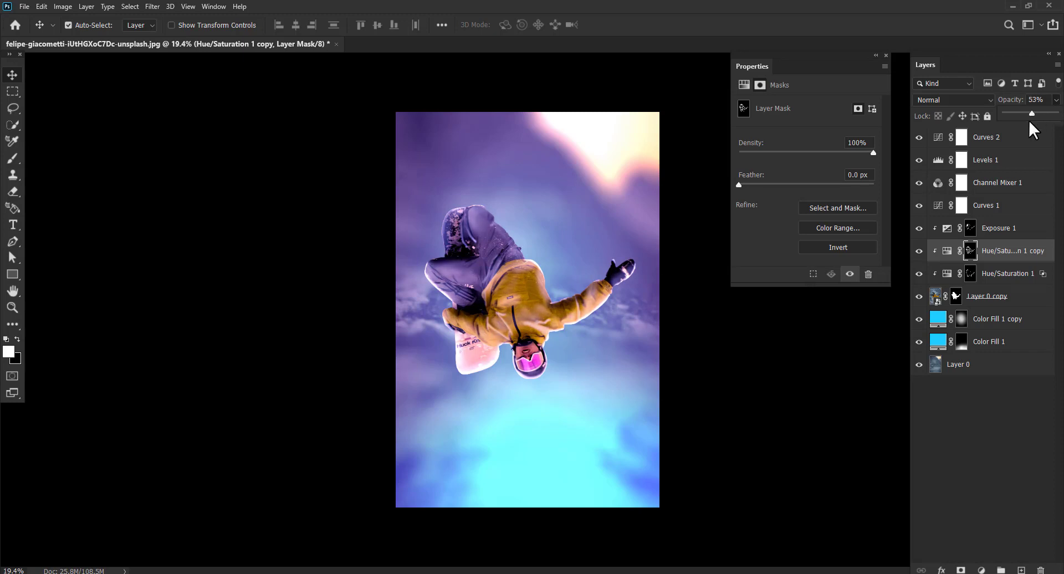
Step: Blend Color Fill 1 copy in Divide mode and give Color Fill 1 a new blend mode
click(997, 319)
click(955, 101)
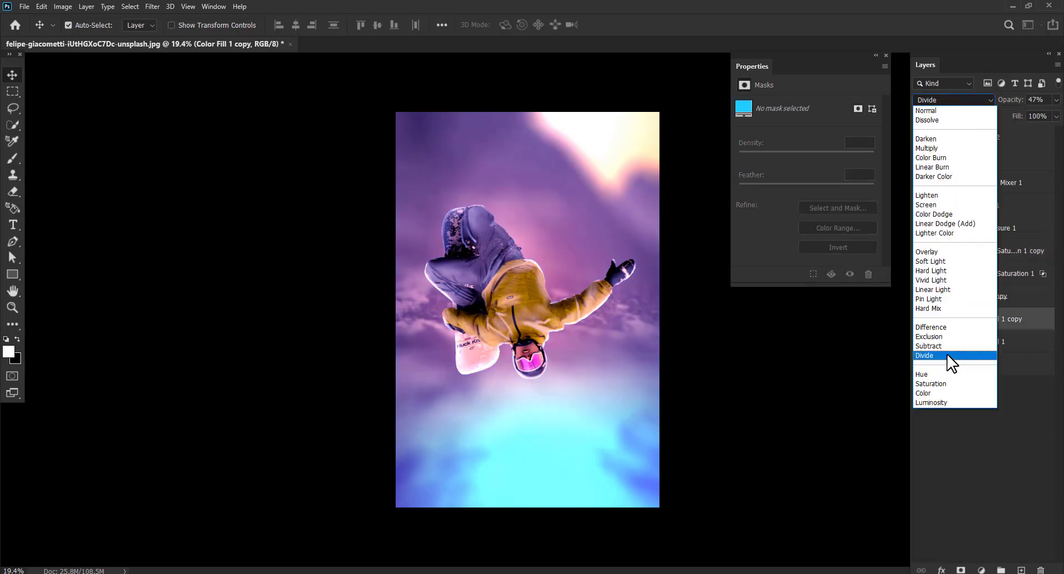
click(942, 356)
click(940, 344)
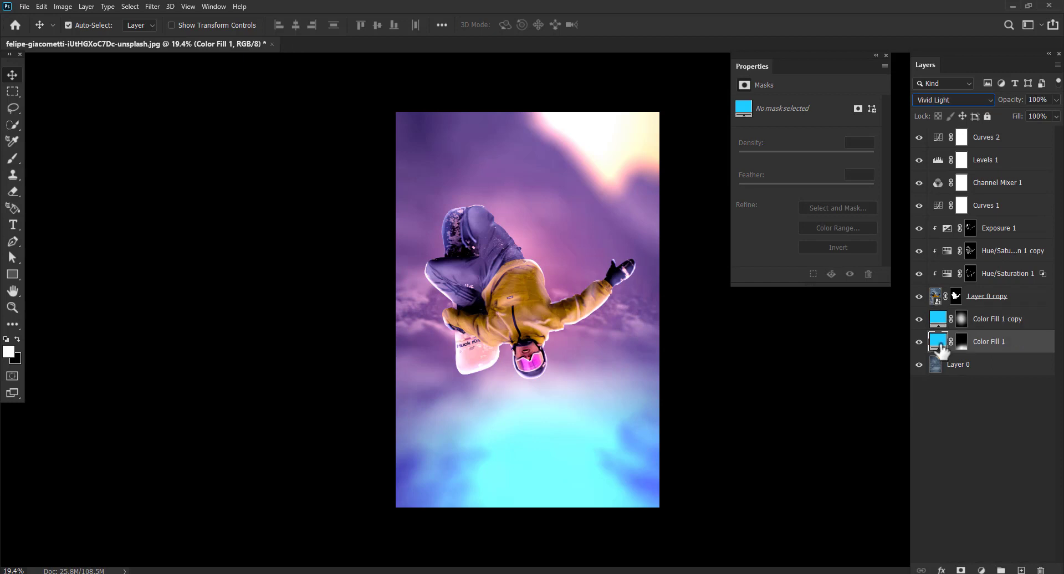
click(955, 101)
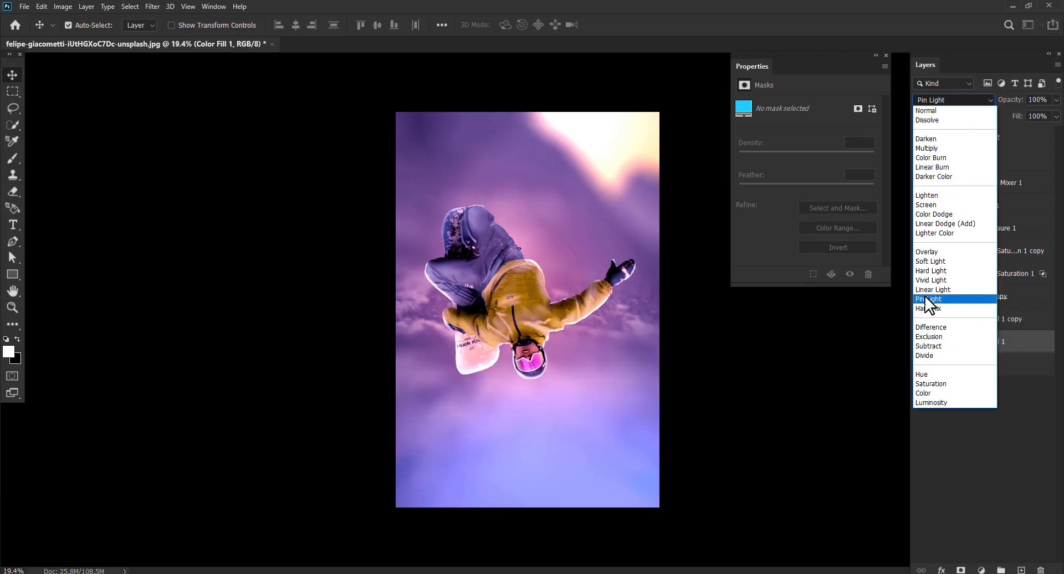
click(928, 271)
click(723, 357)
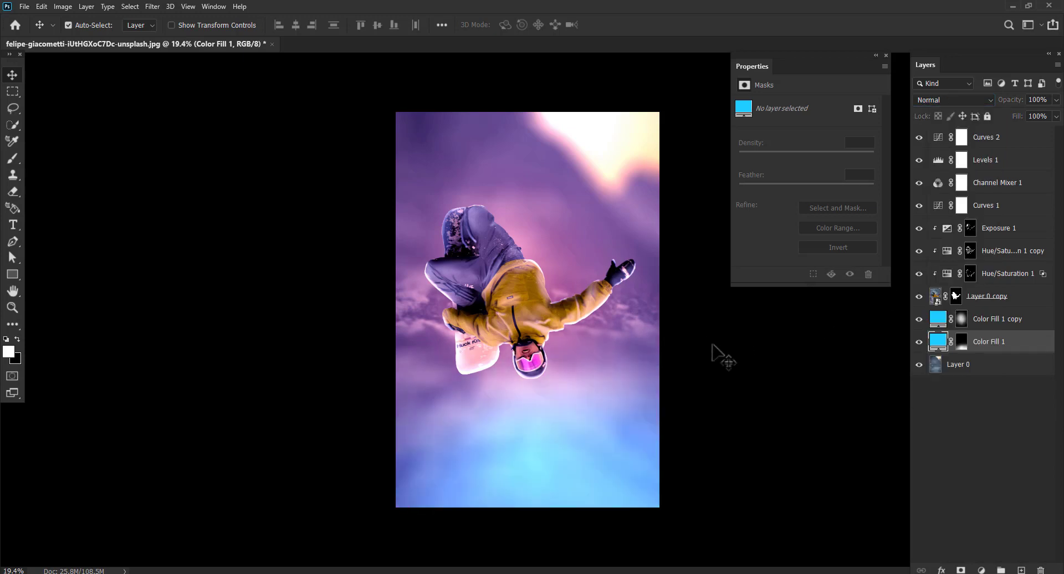
click(1007, 145)
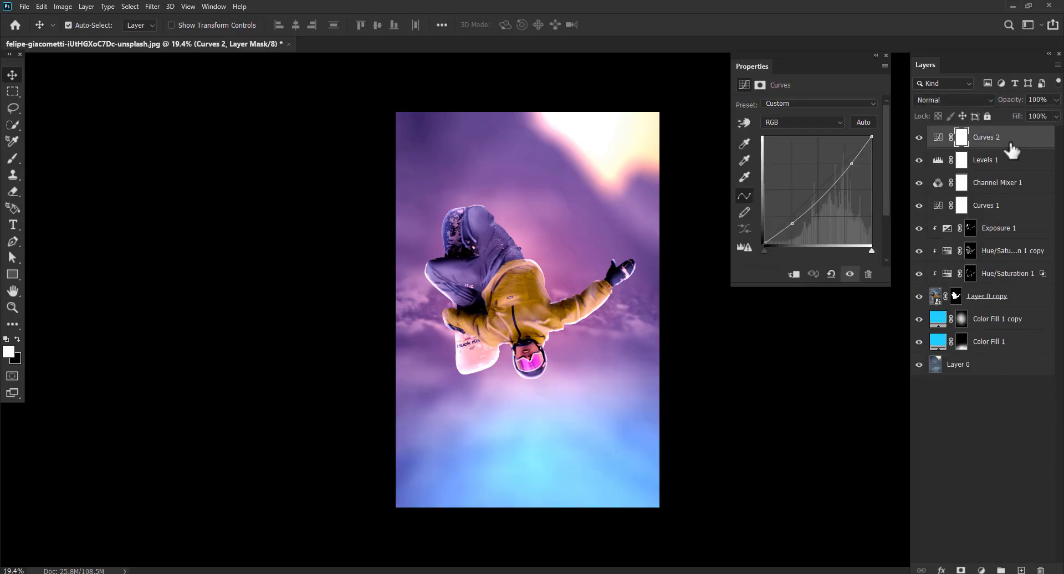
Step: Merge all the layers into a single Curves 2 smart object
ctrl+click(1011, 149)
right_click(1010, 150)
click(975, 260)
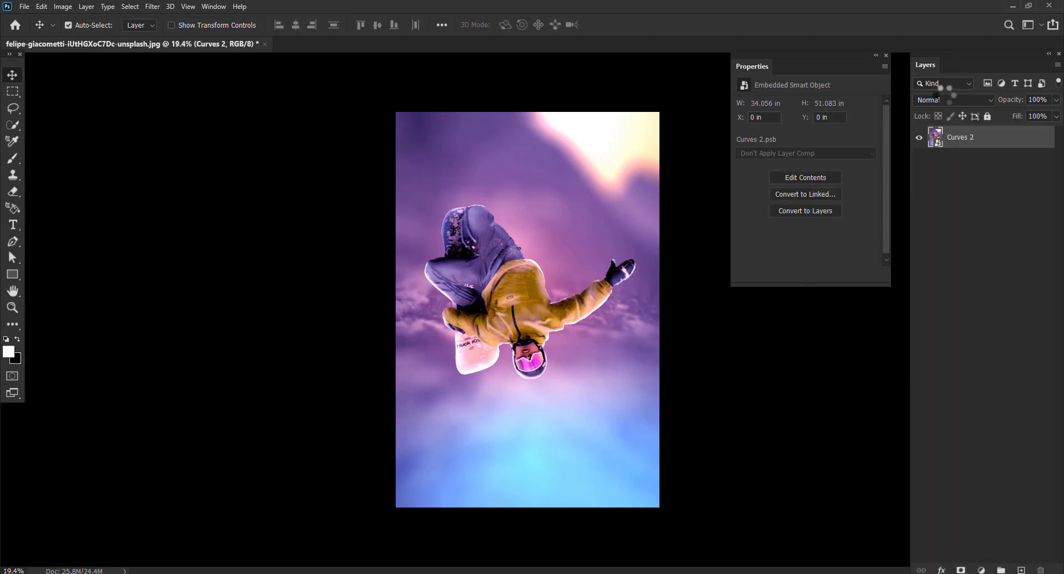
Step: Duplicate Curves 2, hide the original, and open the copy in Camera Raw Filter
key(ctrl+j)
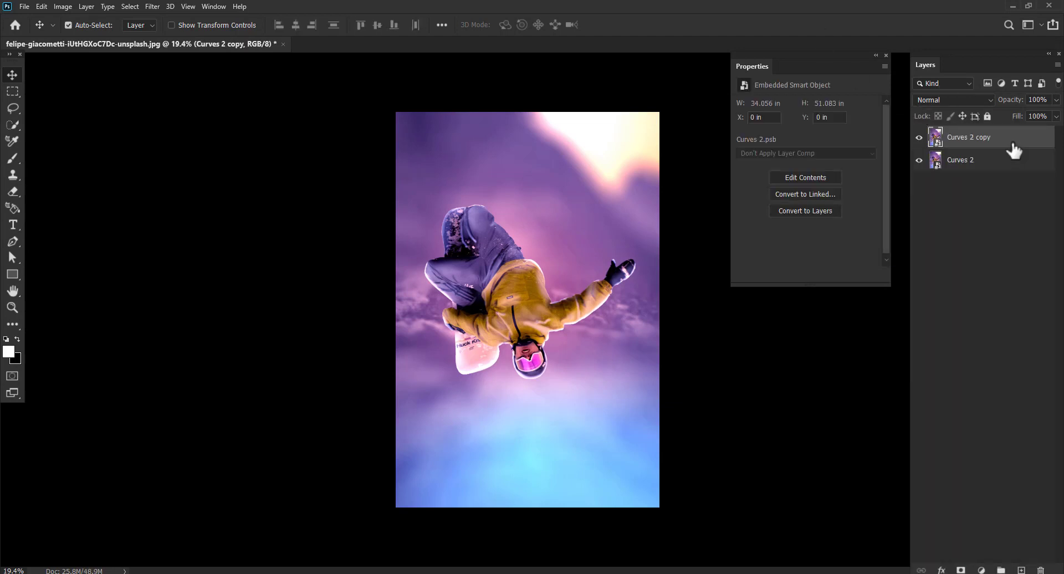
click(919, 160)
click(152, 6)
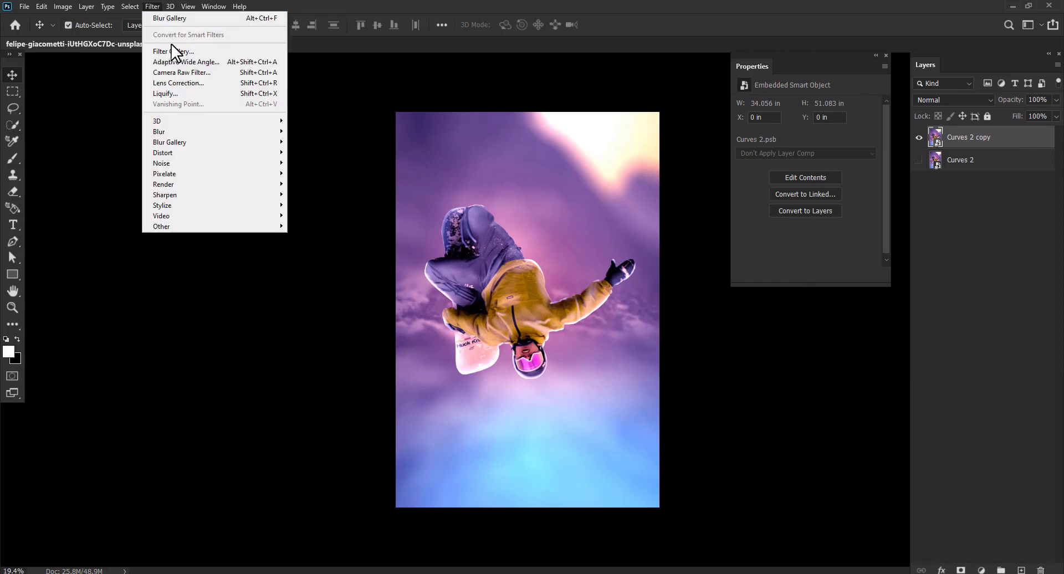
click(205, 73)
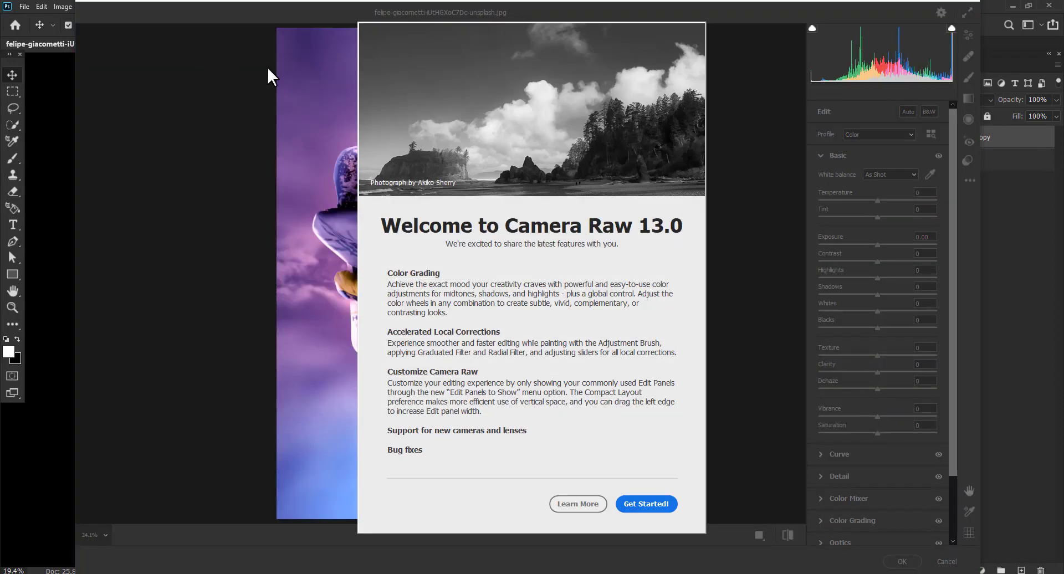
Step: Set Temperature +19, Tint -10, Contrast up slightly and Shadows -21 in the Basic panel
key(Return)
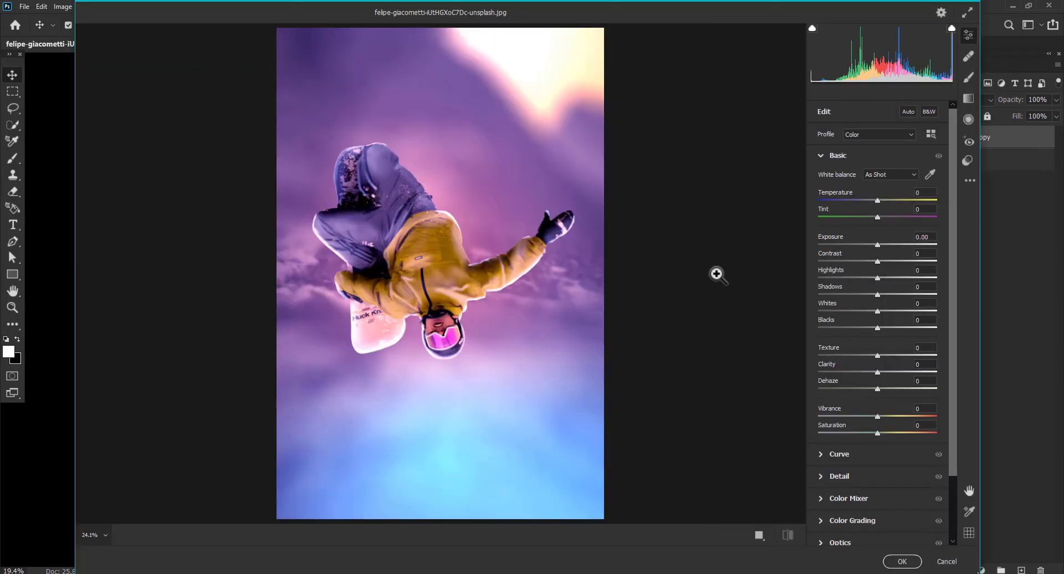
click(717, 270)
click(513, 251)
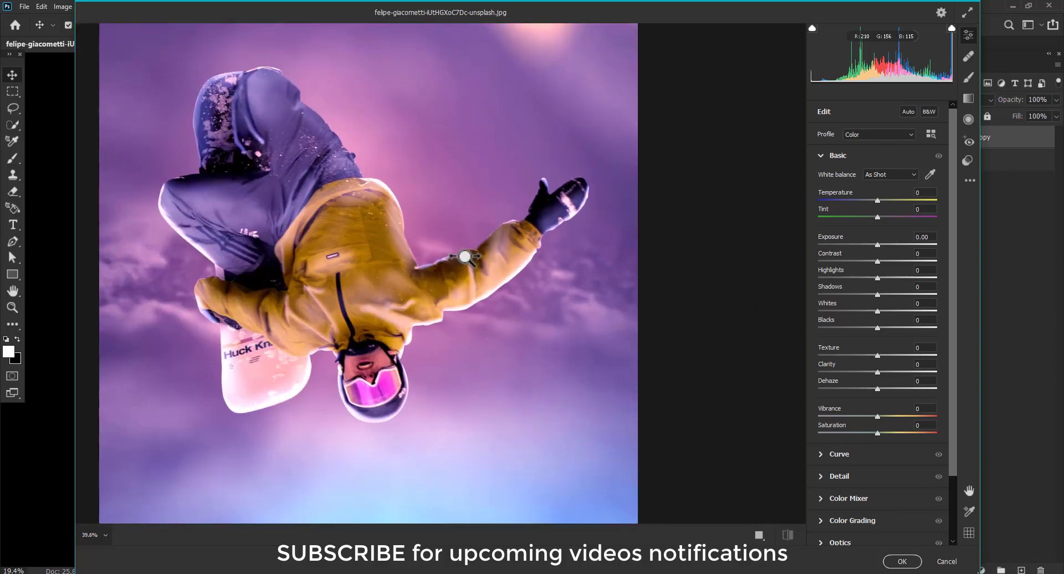
mouse_move(877, 200)
mouse_down()
mouse_move(887, 201)
mouse_move(869, 218)
mouse_up()
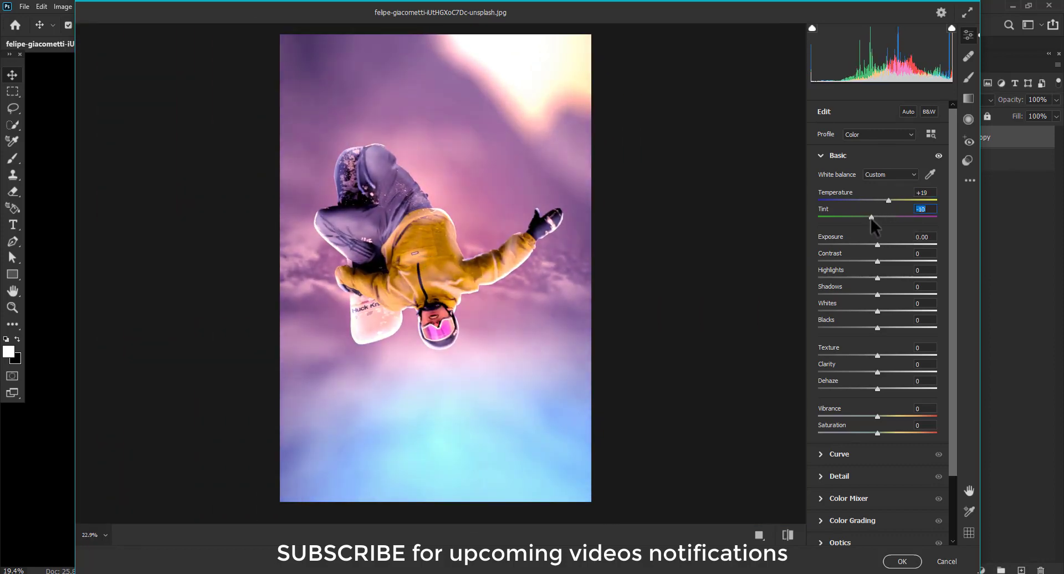
drag(877, 261, 864, 294)
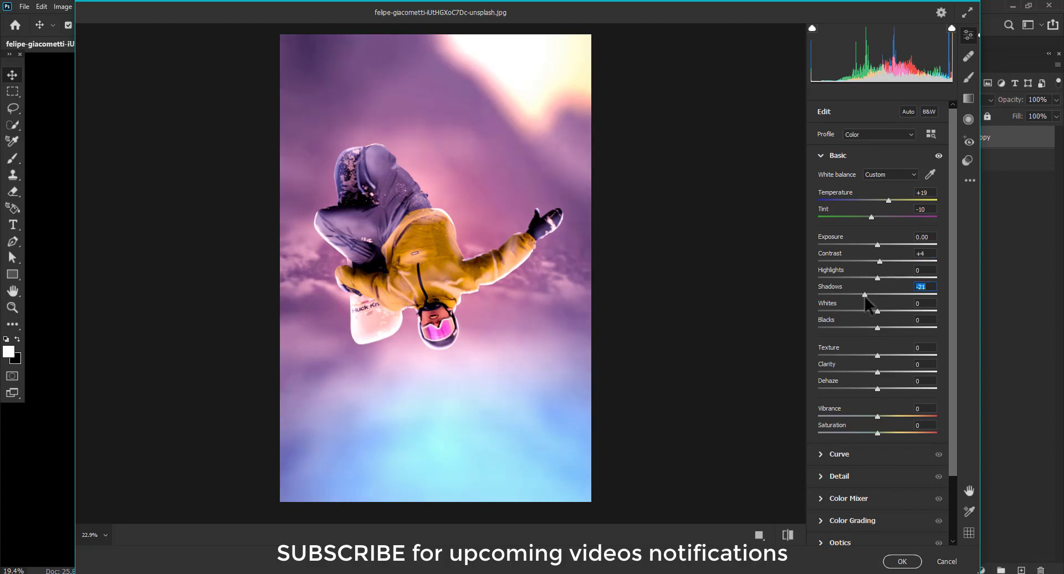
Step: Set Clarity +13, Vibrance +34, Saturation +6, Dehaze +16, Whites +25 and Contrast +15
drag(877, 372, 883, 371)
mouse_move(877, 416)
mouse_down()
mouse_move(897, 420)
mouse_move(882, 433)
mouse_up()
mouse_move(877, 388)
mouse_down()
mouse_move(893, 392)
mouse_move(886, 373)
mouse_move(886, 389)
mouse_up()
click(893, 311)
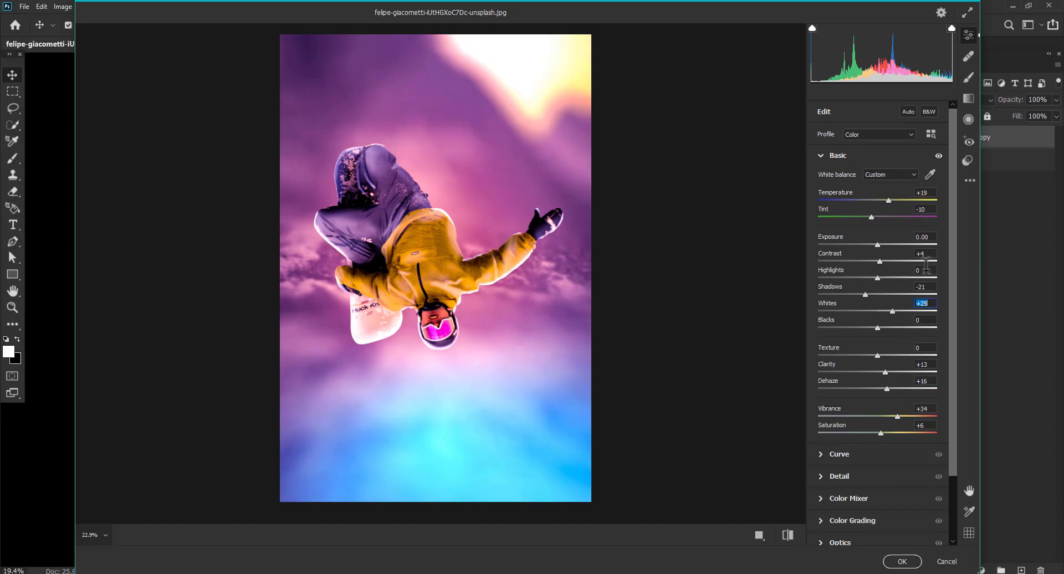
mouse_move(880, 261)
mouse_down()
mouse_move(891, 262)
mouse_move(887, 269)
mouse_up()
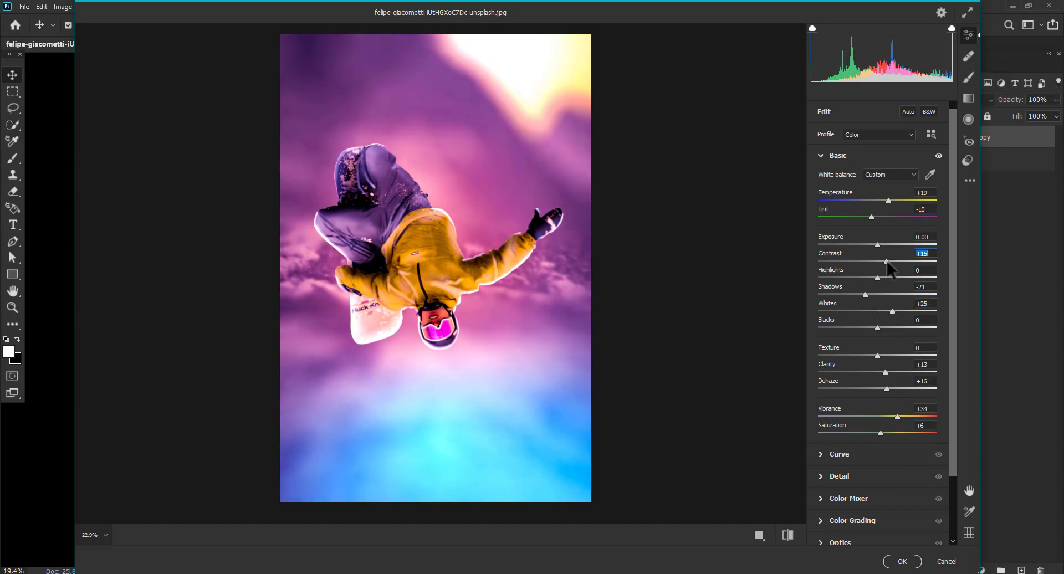
Step: Shift the Color Mixer hues for reds (+9), yellows, greens and purples
click(852, 520)
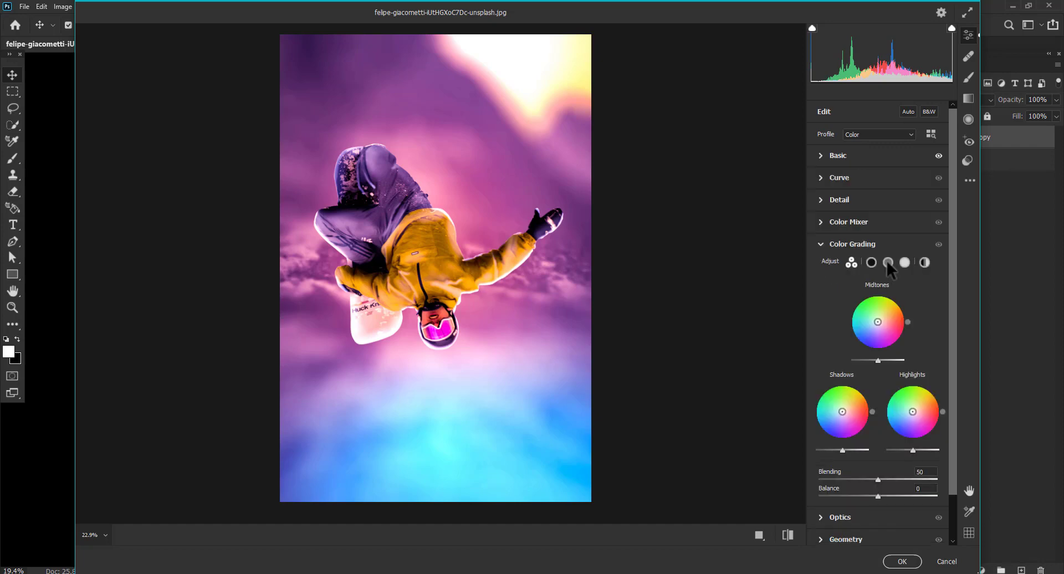
click(848, 222)
mouse_move(877, 286)
mouse_down()
mouse_move(888, 286)
mouse_move(874, 320)
mouse_move(884, 335)
mouse_up()
drag(877, 385, 888, 386)
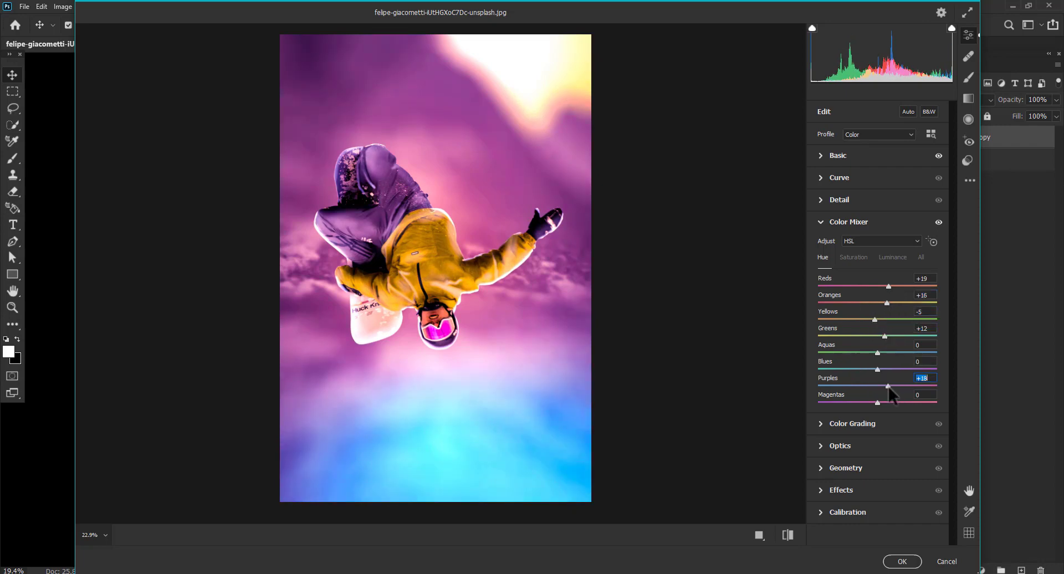
click(867, 320)
click(883, 286)
Step: Adjust the Color Grading balance
click(822, 423)
scroll(948, 452, down, 2)
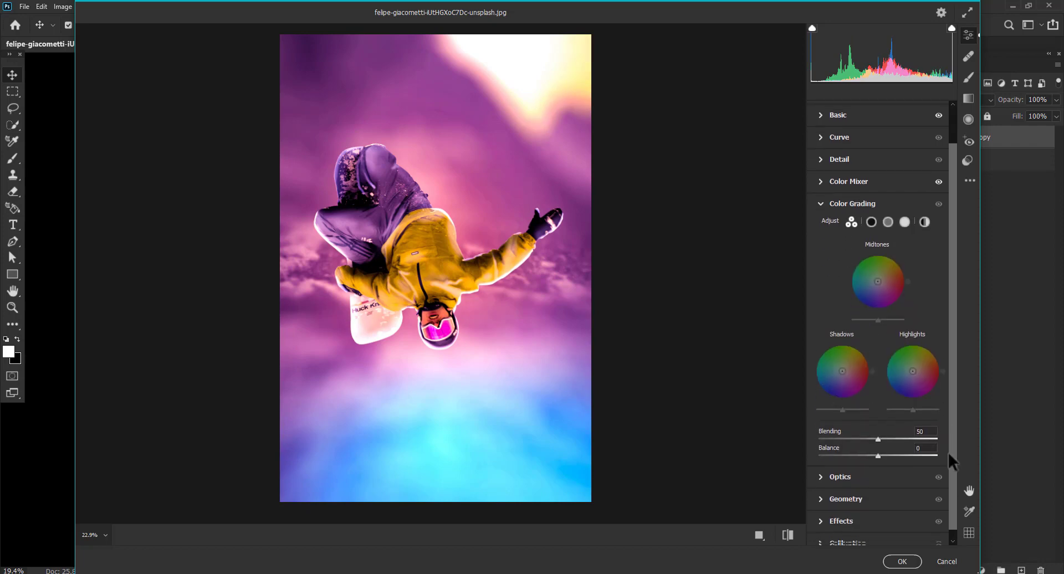
scroll(949, 452, down, 1)
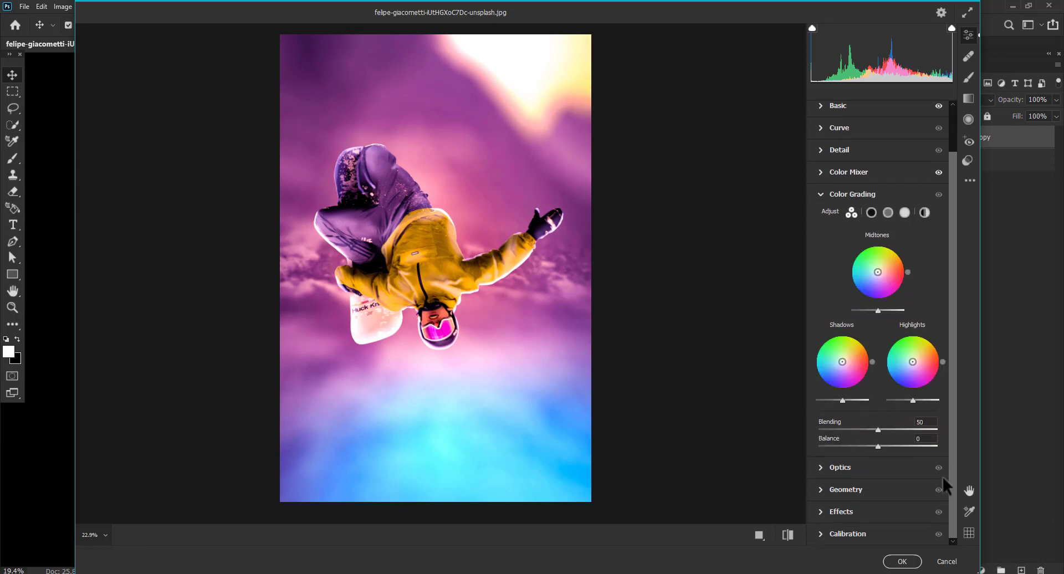
click(878, 446)
click(839, 128)
Step: Reshape the tone curve: Highlights -17, Lights +20, Darks +4, Shadows -25
click(892, 381)
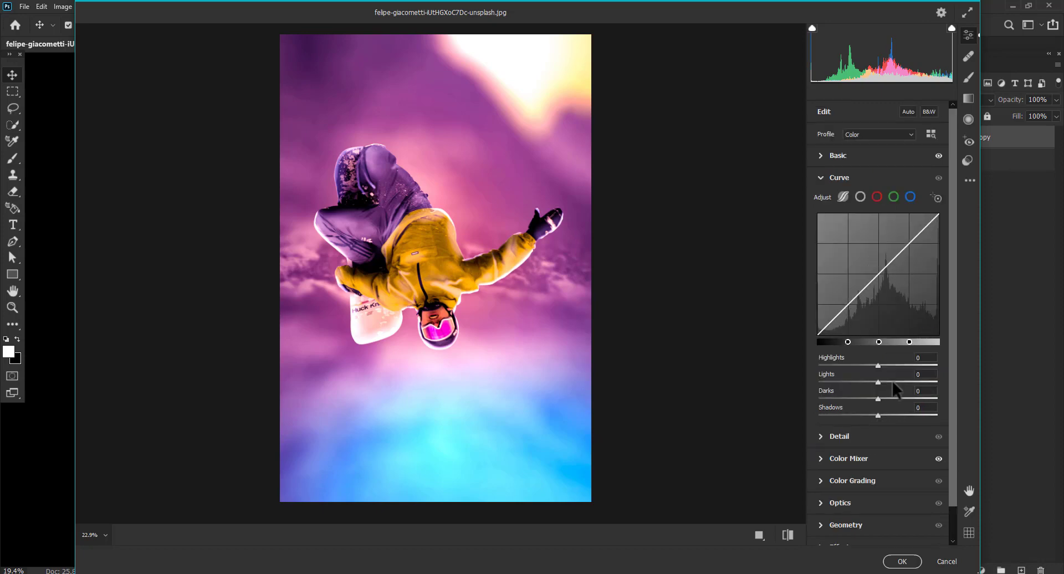
drag(892, 382, 860, 416)
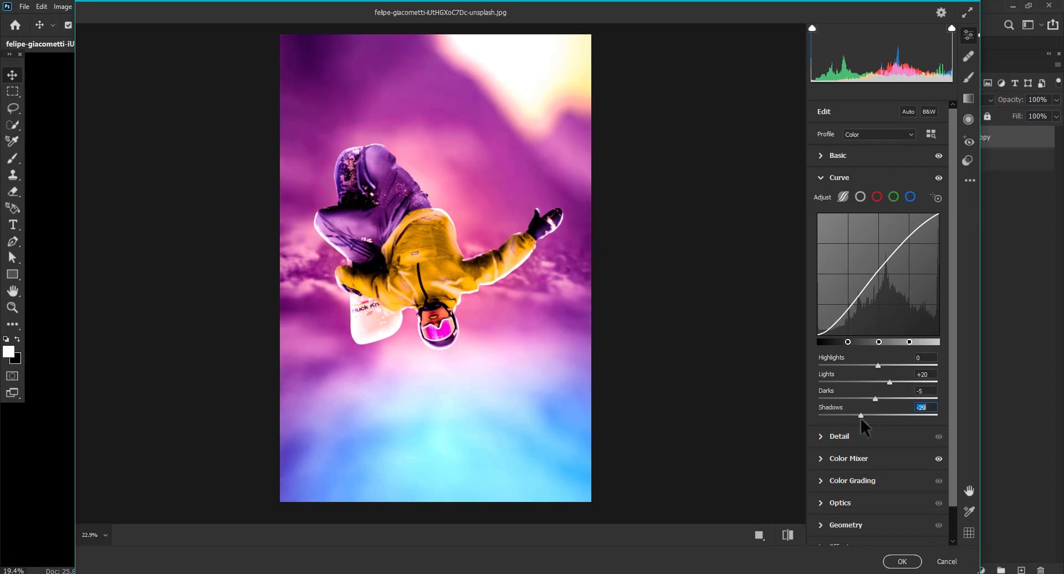
mouse_move(878, 366)
mouse_down()
mouse_move(889, 366)
mouse_move(864, 415)
mouse_up()
click(889, 382)
drag(913, 232, 913, 247)
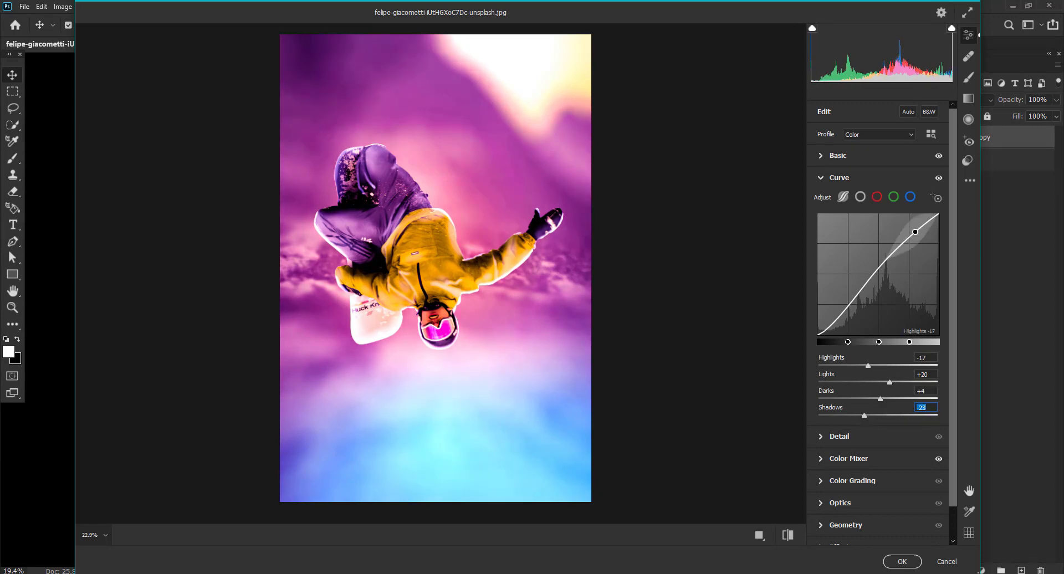
Step: Raise Exposure to +0.10 and Texture to +5, then apply the Camera Raw filter
click(821, 156)
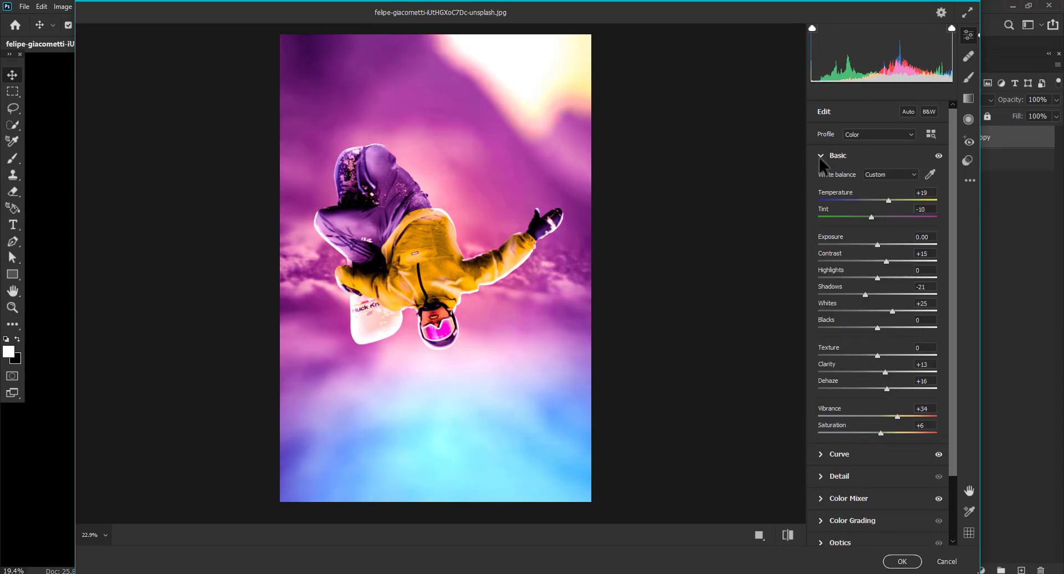
drag(877, 245, 879, 244)
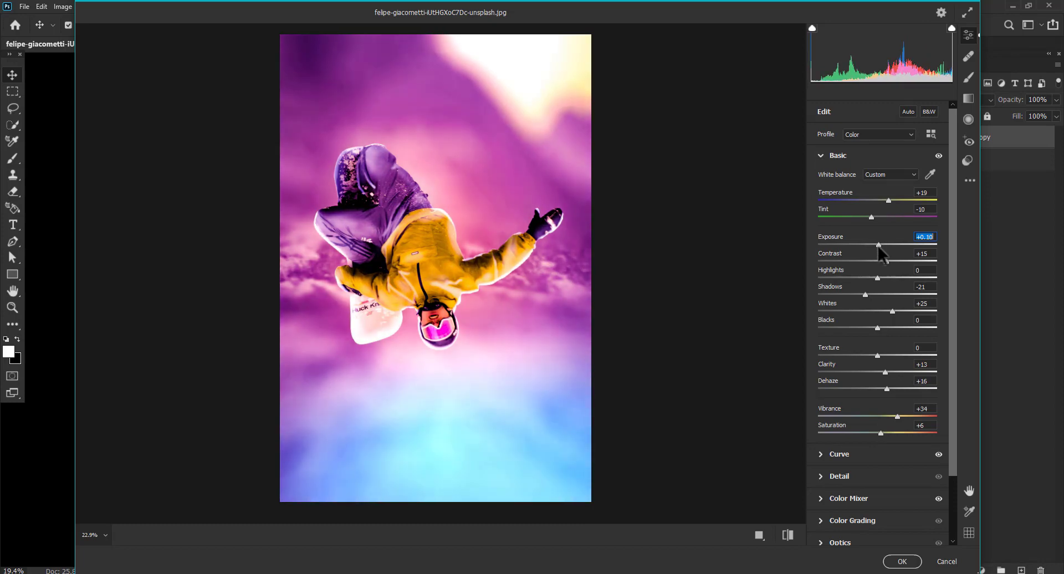
drag(877, 356, 881, 356)
click(902, 562)
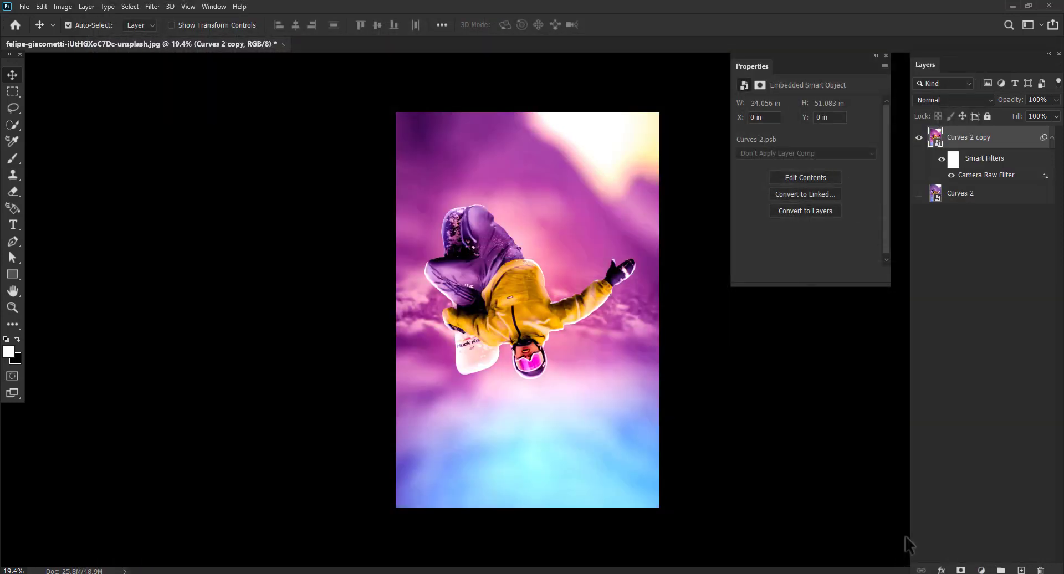
Step: Toggle Curves 2 copy and Curves 2 visibility to compare graded and original versions
click(919, 138)
click(918, 193)
click(919, 137)
click(918, 138)
click(918, 138)
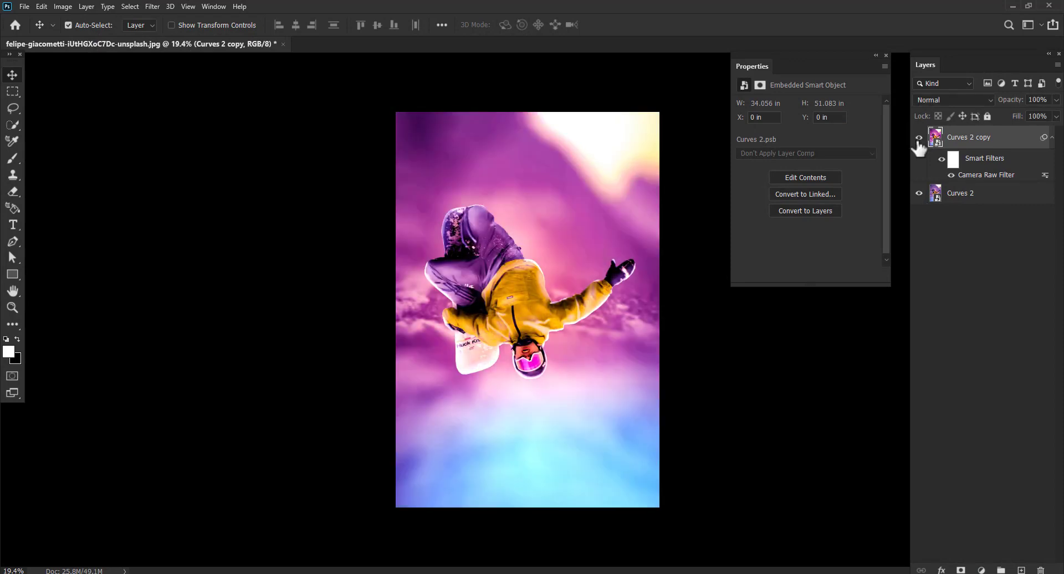
Step: Close the Properties panel and switch to full-screen mode fitted to the screen
click(886, 54)
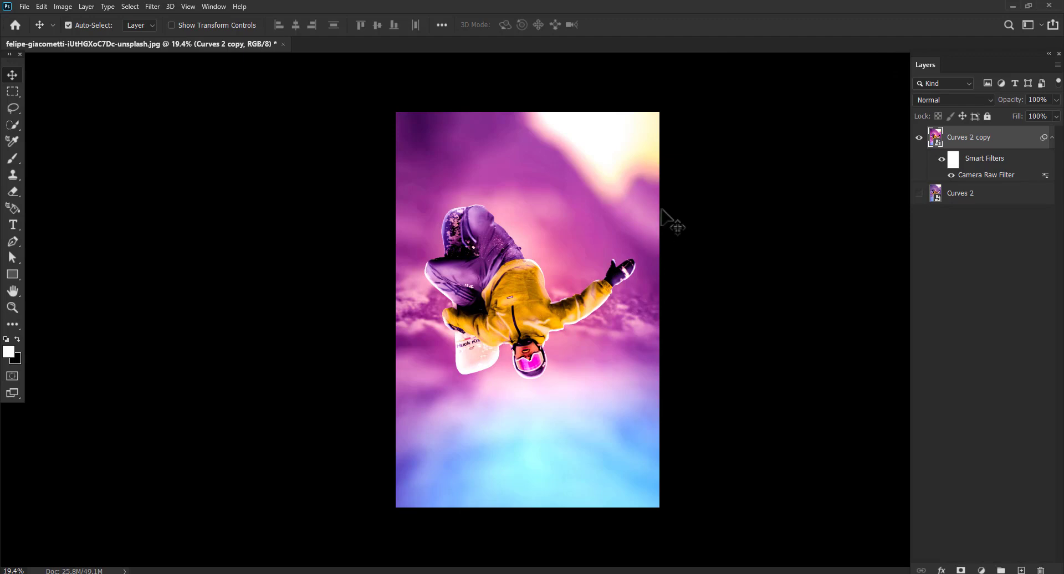
key(f)
key(ctrl+0)
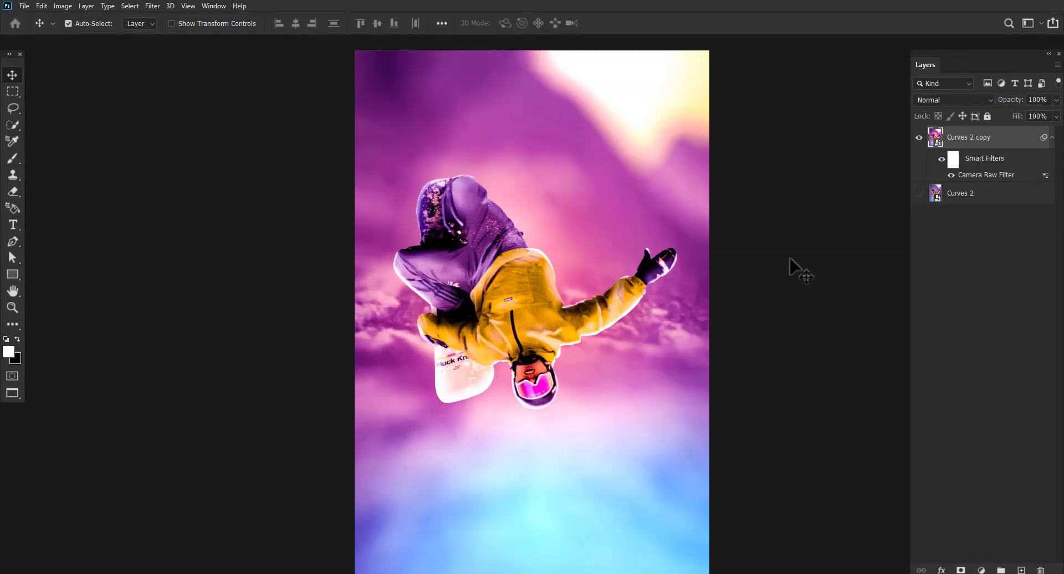
Step: Zoom in and pan across the snowboarder and sky, then fit the whole image
scroll(684, 374, right, 2)
key(ctrl+plus)
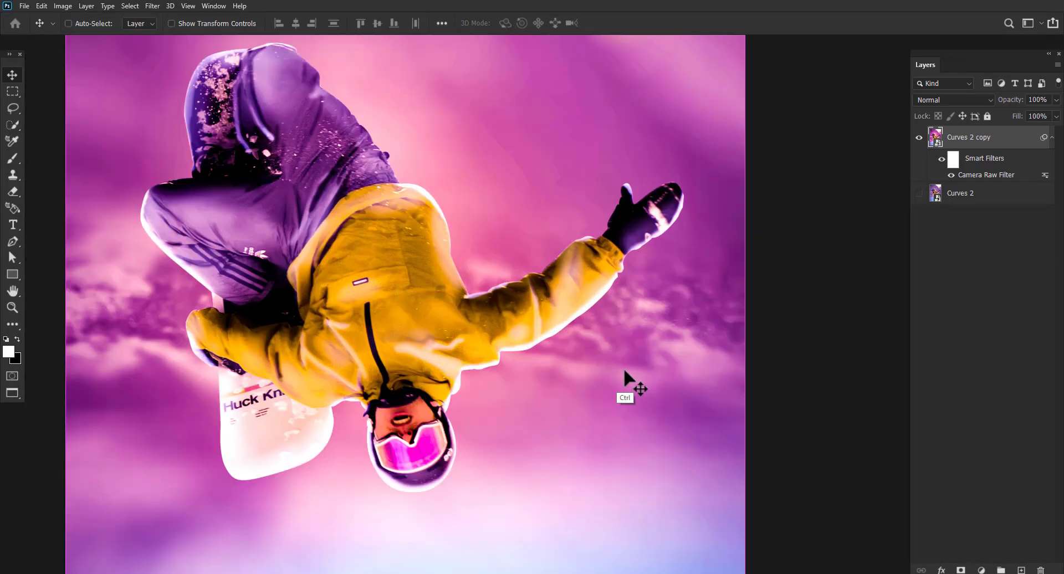
scroll(576, 374, down, 2)
scroll(590, 207, down, 3)
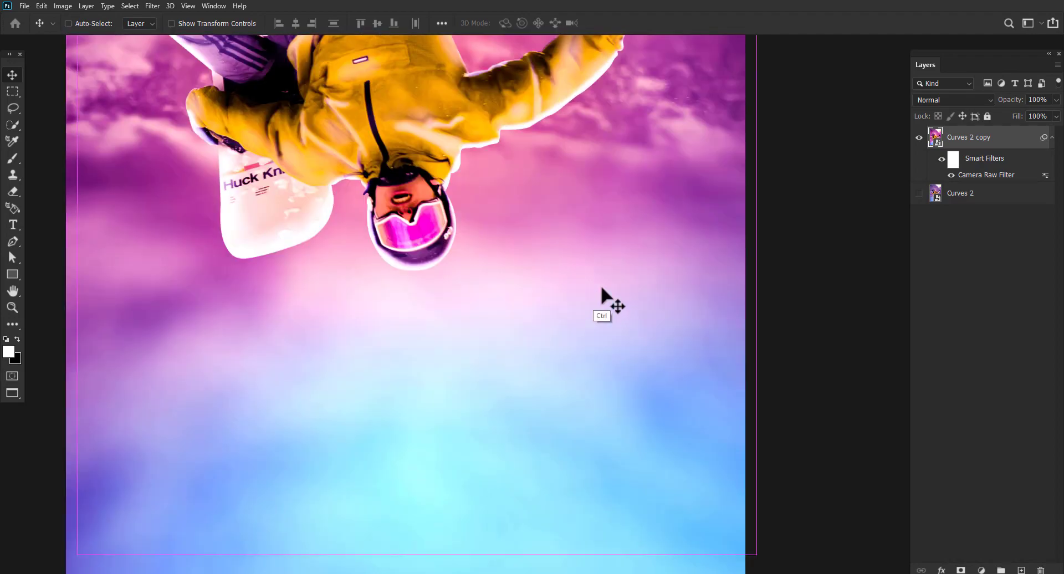
mouse_move(598, 328)
mouse_down()
mouse_move(599, 221)
mouse_move(562, 278)
mouse_move(624, 148)
mouse_move(625, 399)
mouse_up()
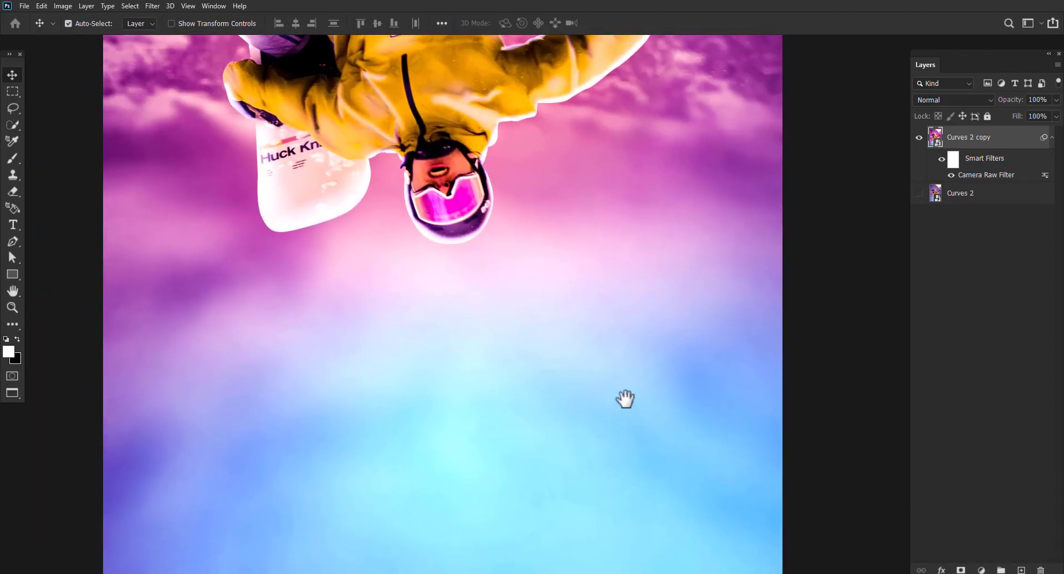
mouse_move(676, 64)
mouse_down()
mouse_move(672, 216)
mouse_move(627, 573)
mouse_up()
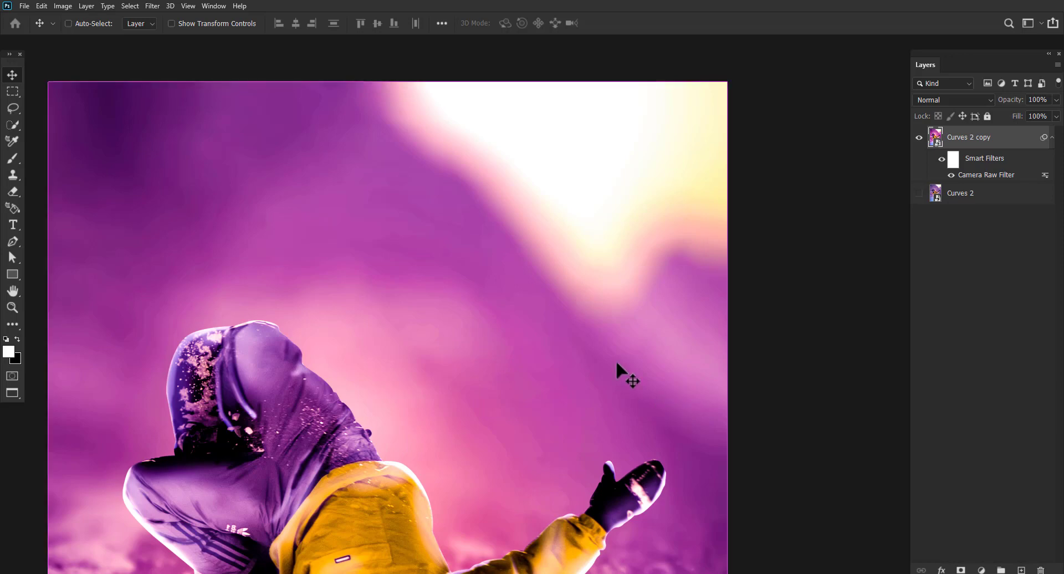
key(ctrl+0)
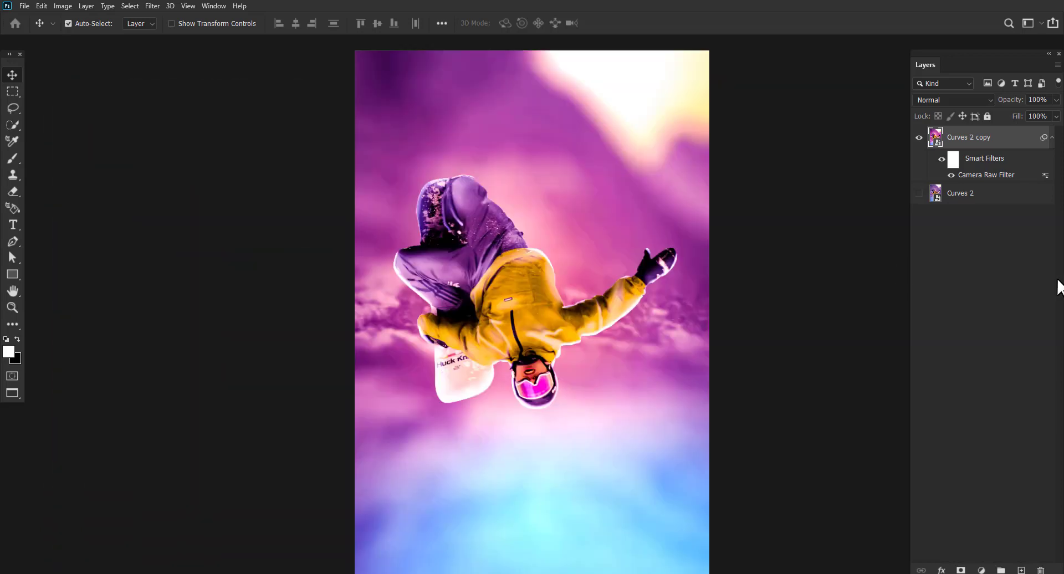